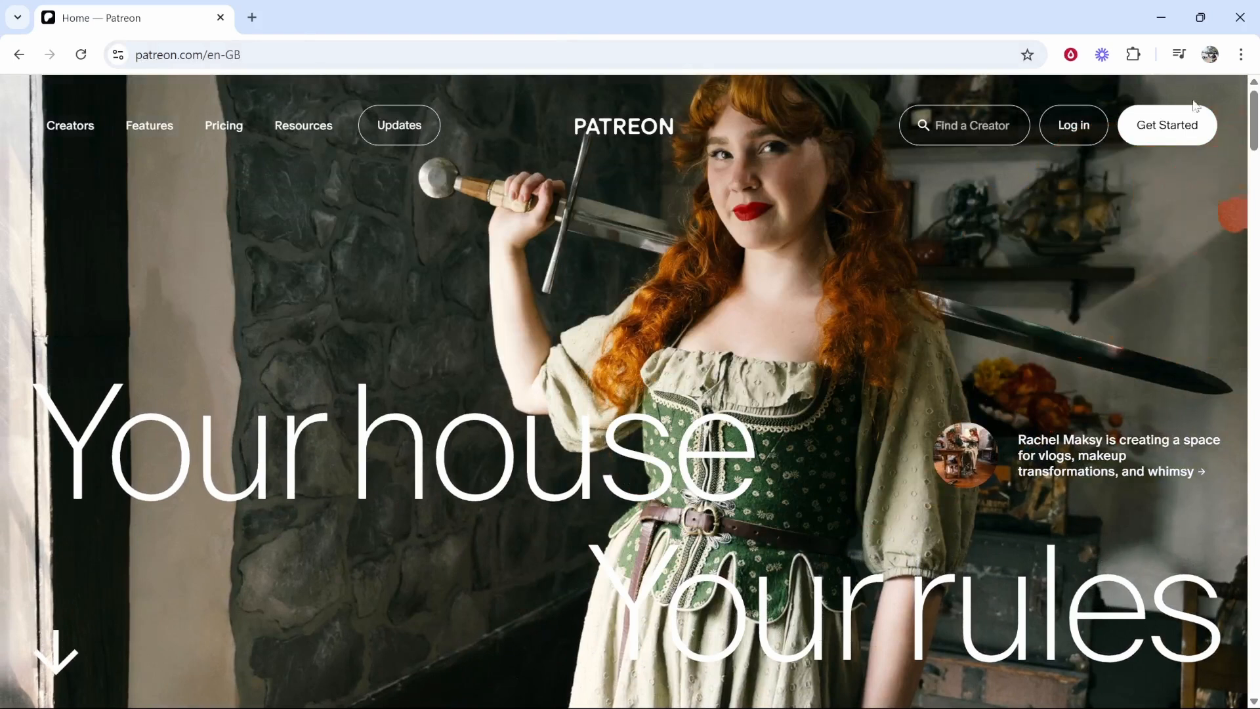
- Start creator sign-up, briefly trying and then closing the Facebook sign-in option
left_click(1152, 131)
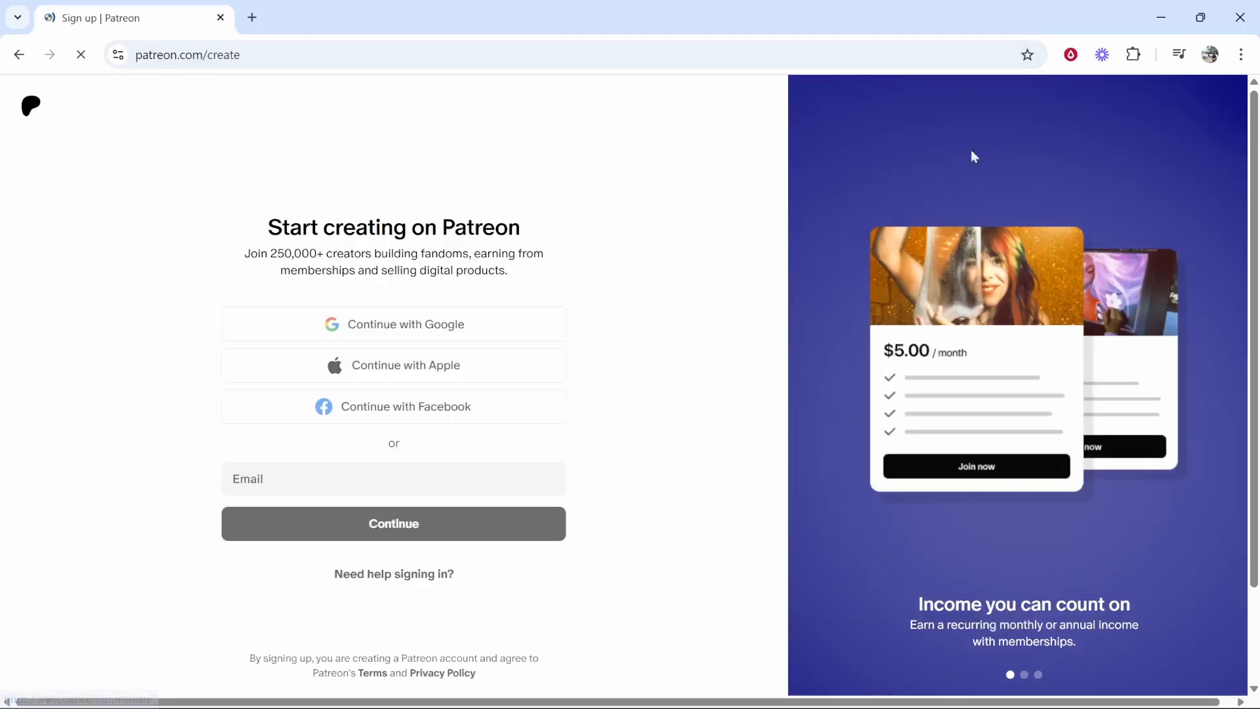
left_click_drag(269, 227, 535, 233)
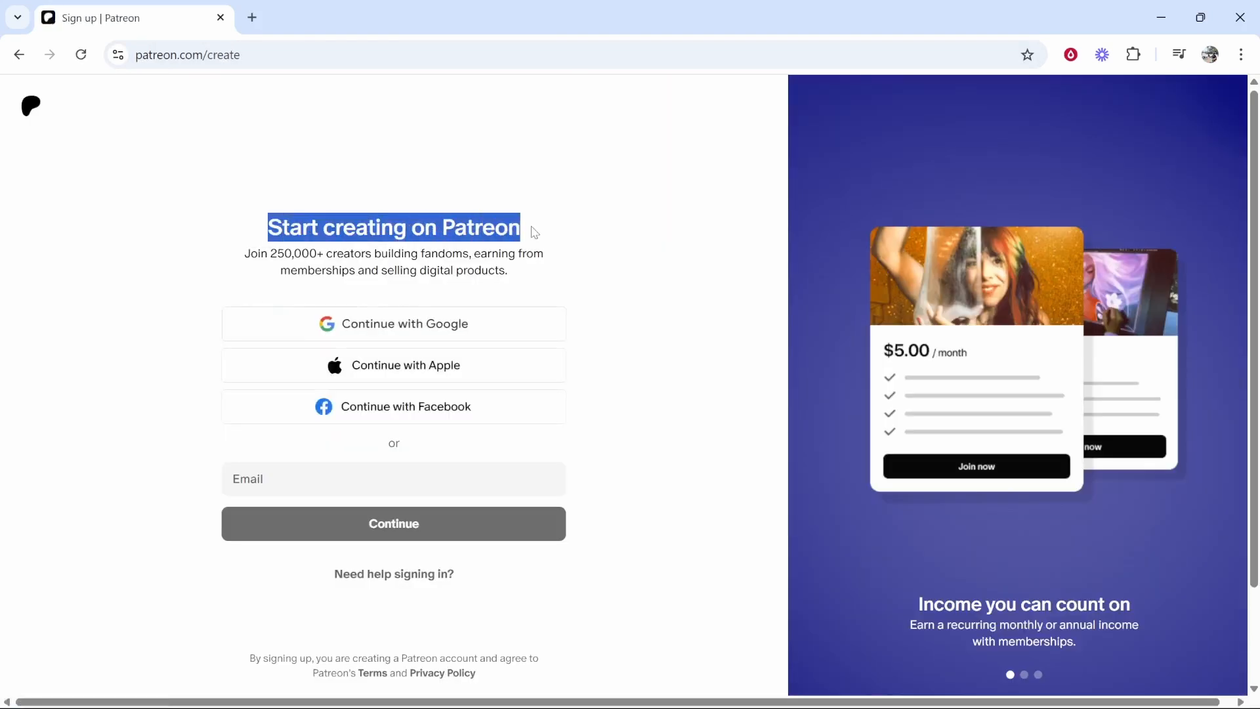
left_click(526, 222)
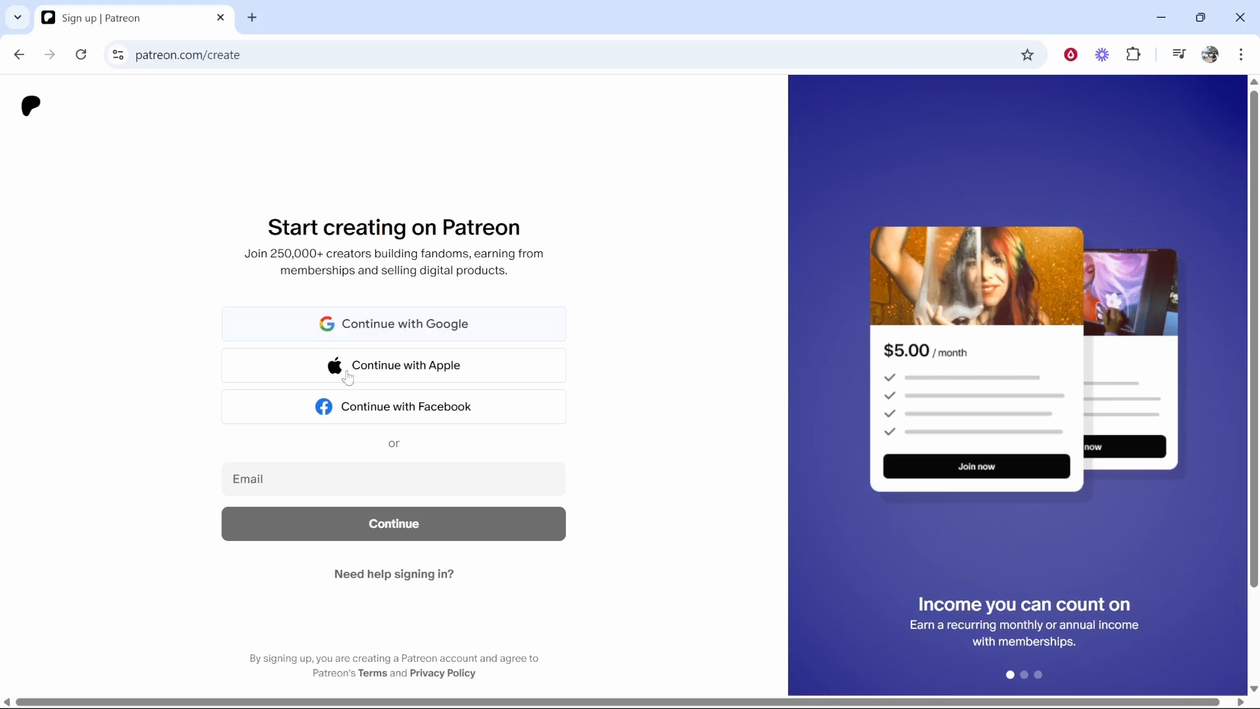
left_click(348, 369)
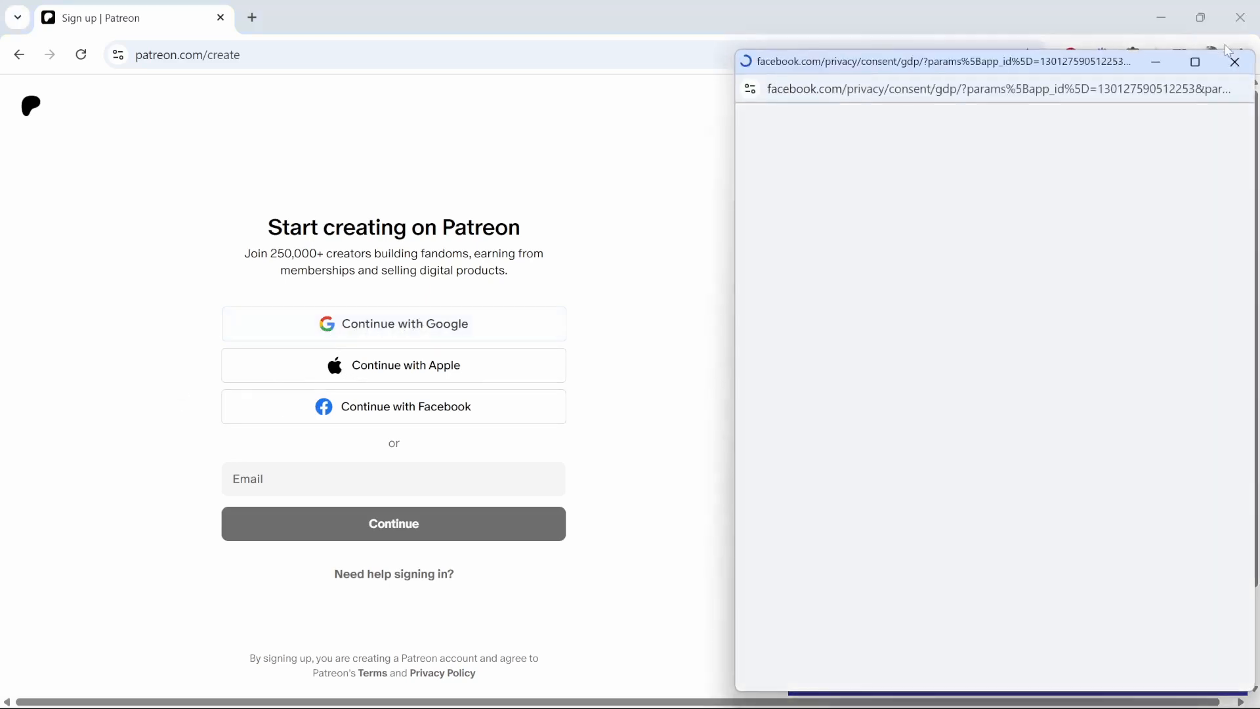
left_click(1234, 62)
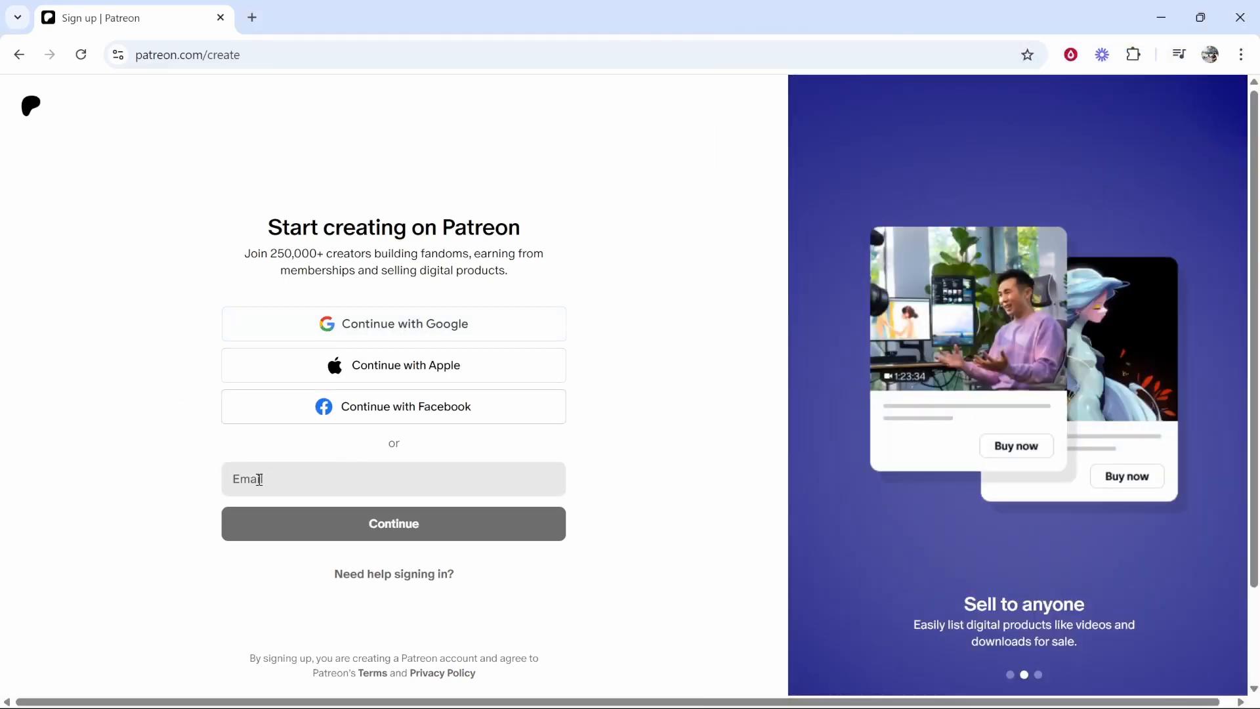
- Paste the temporary email address and continue sign-up
left_click(326, 475)
key("ctrl+v")
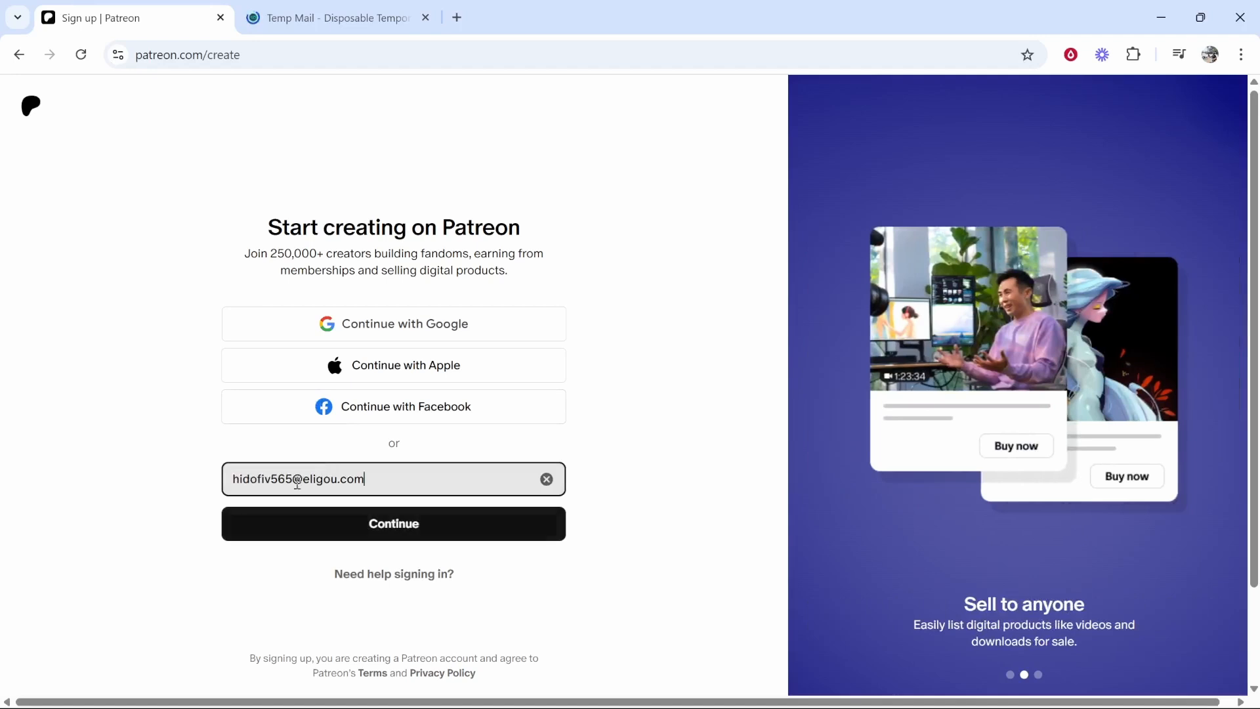
left_click(341, 529)
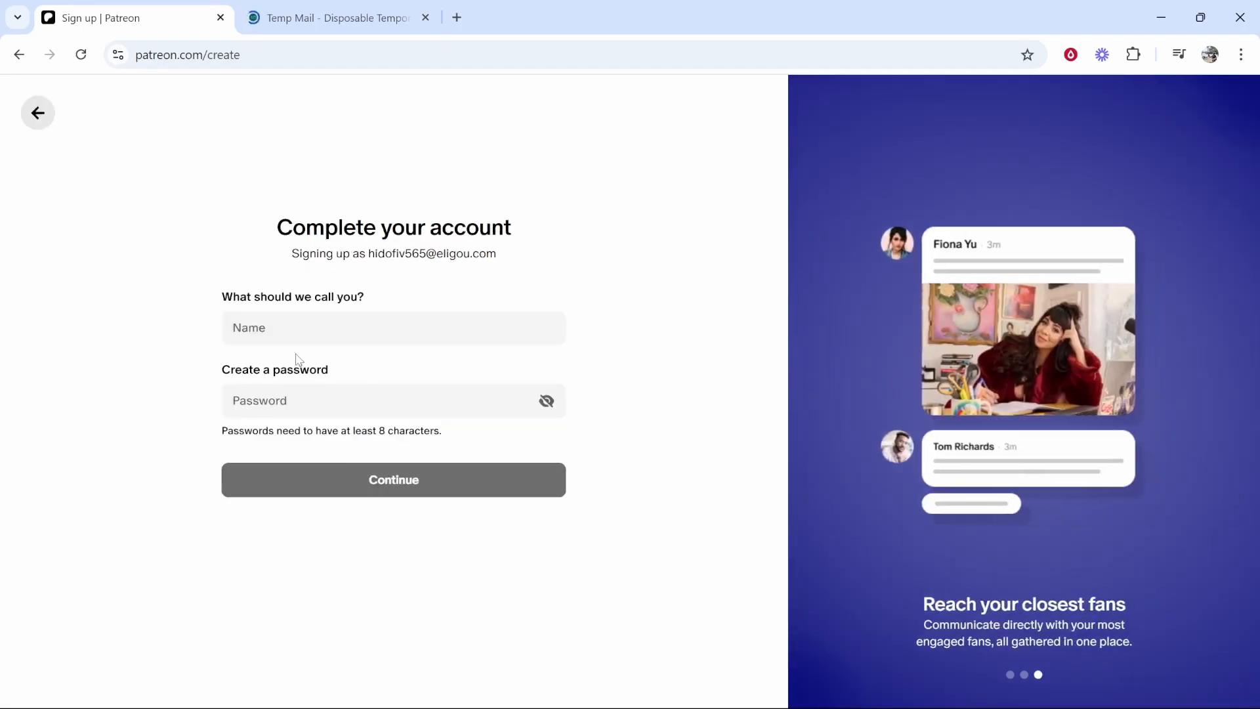
- Enter a display name and an account password, then submit them
left_click_drag(368, 298, 223, 298)
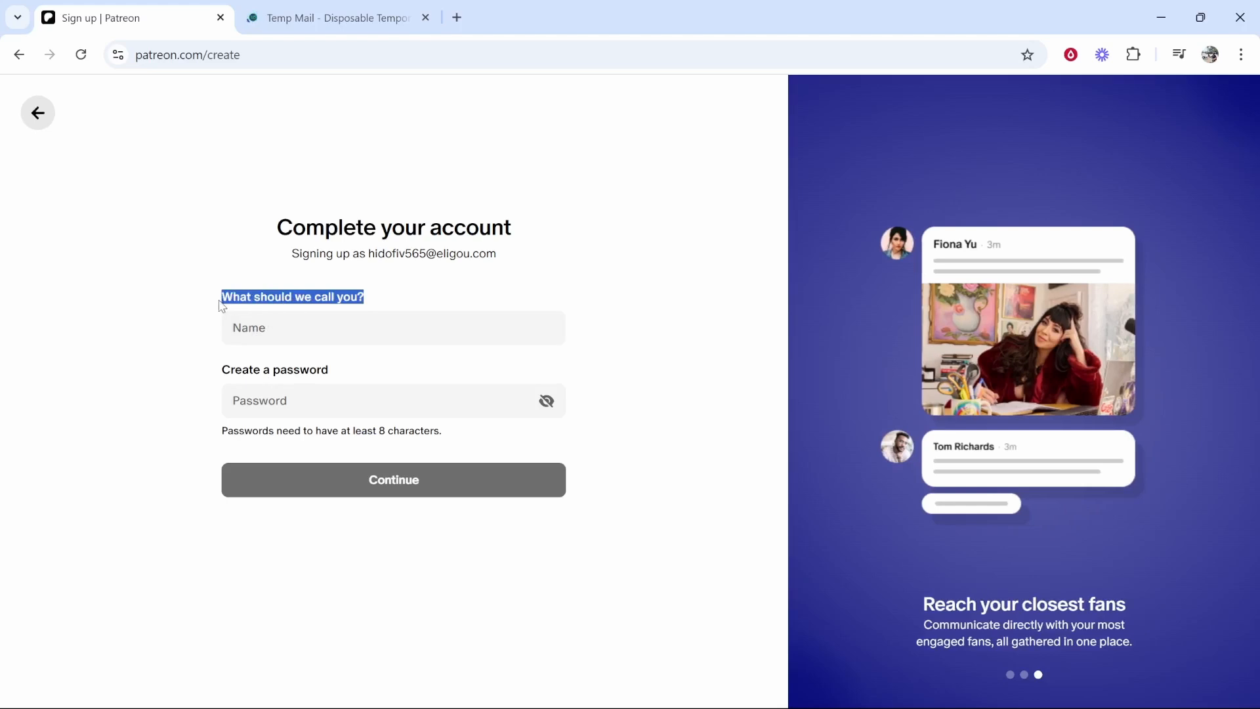
left_click(292, 335)
type("Bradley")
key("Tab")
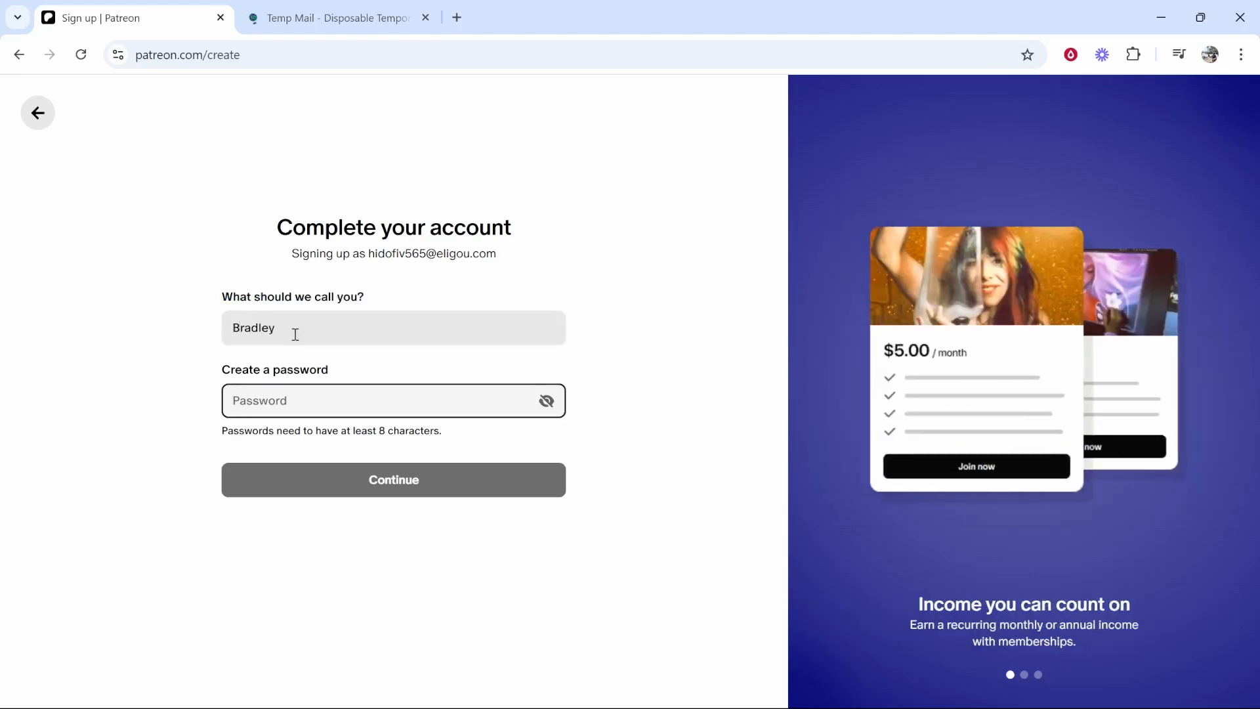
type("••••••••••••••")
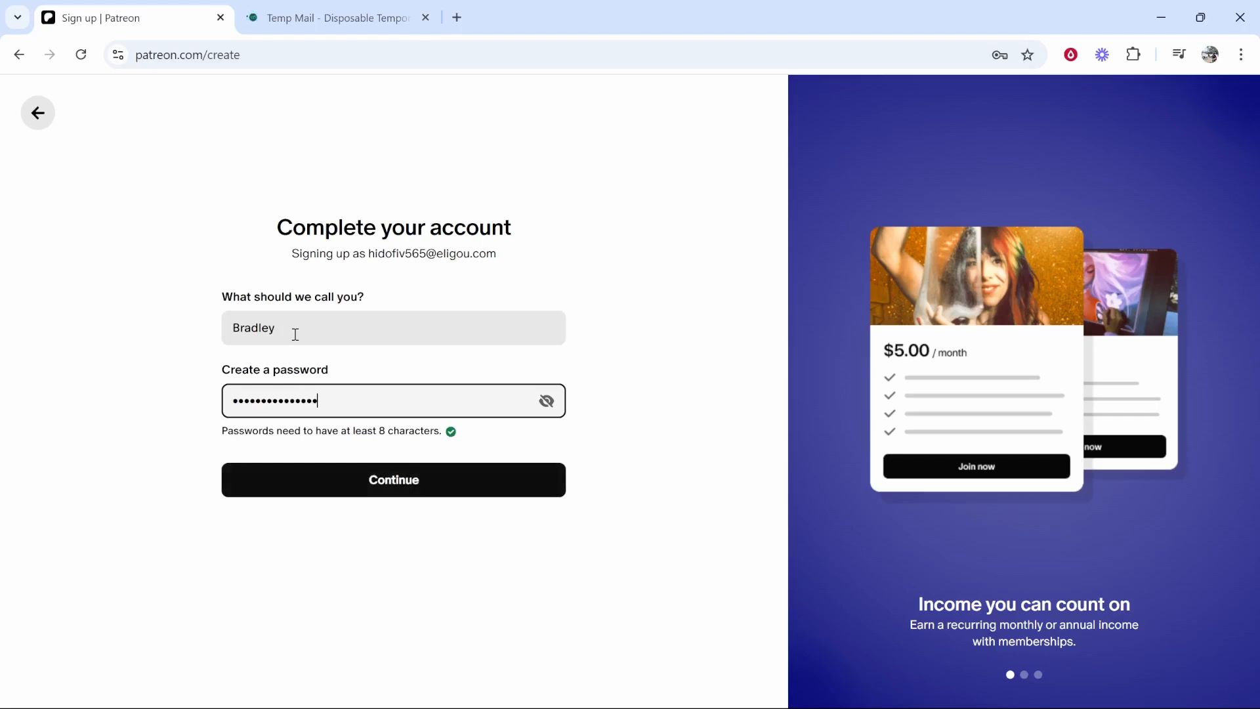
left_click(411, 486)
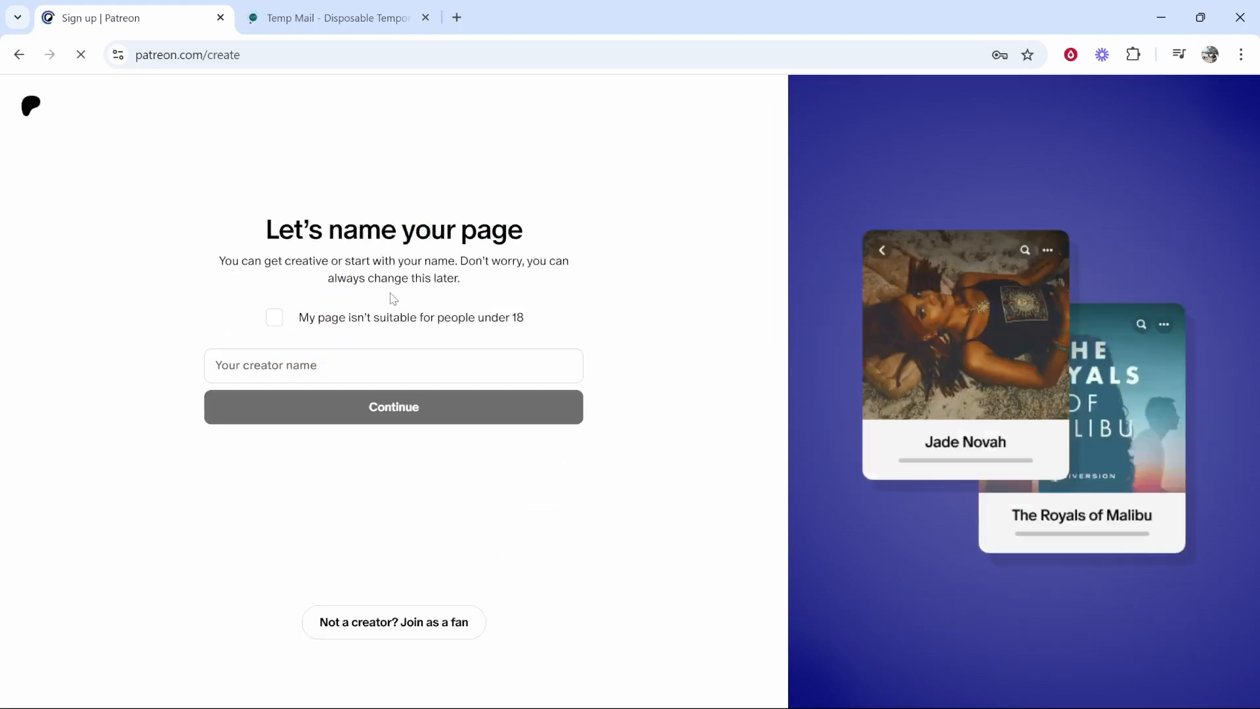
- Dismiss the save-password prompt and name the creator page KnowledgeBase
left_click(394, 298)
left_click_drag(267, 232, 517, 235)
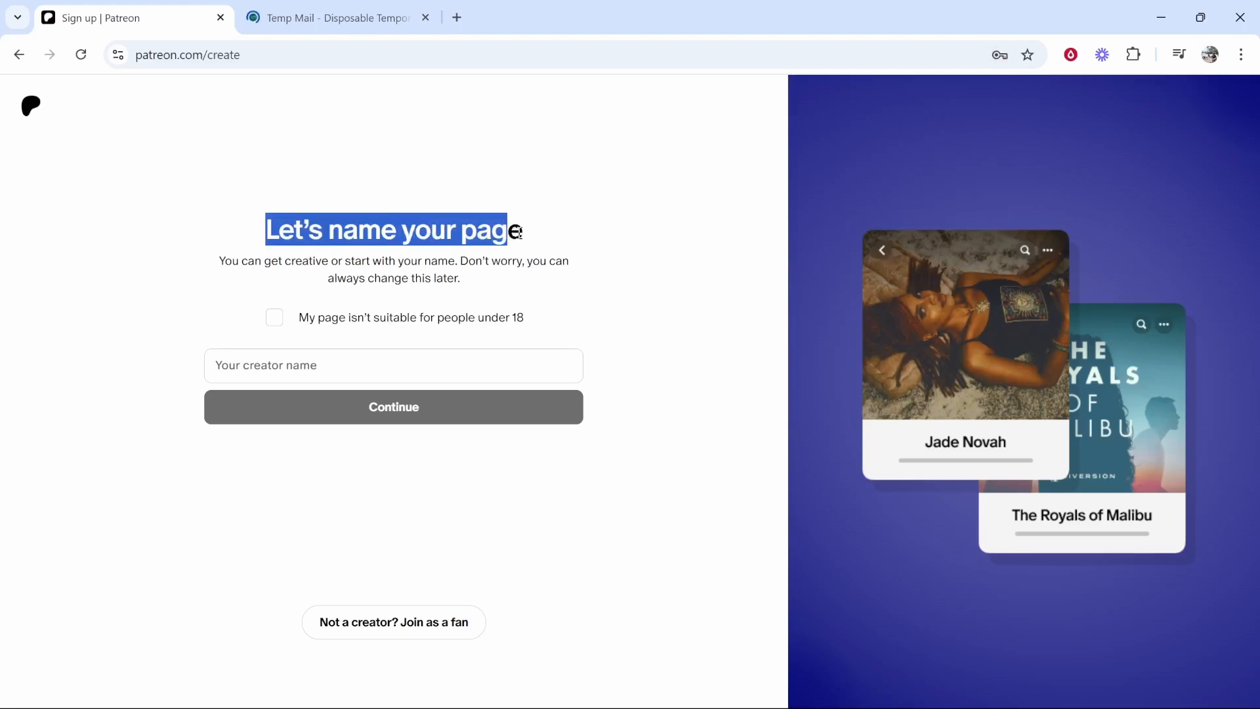
left_click(517, 235)
left_click(278, 355)
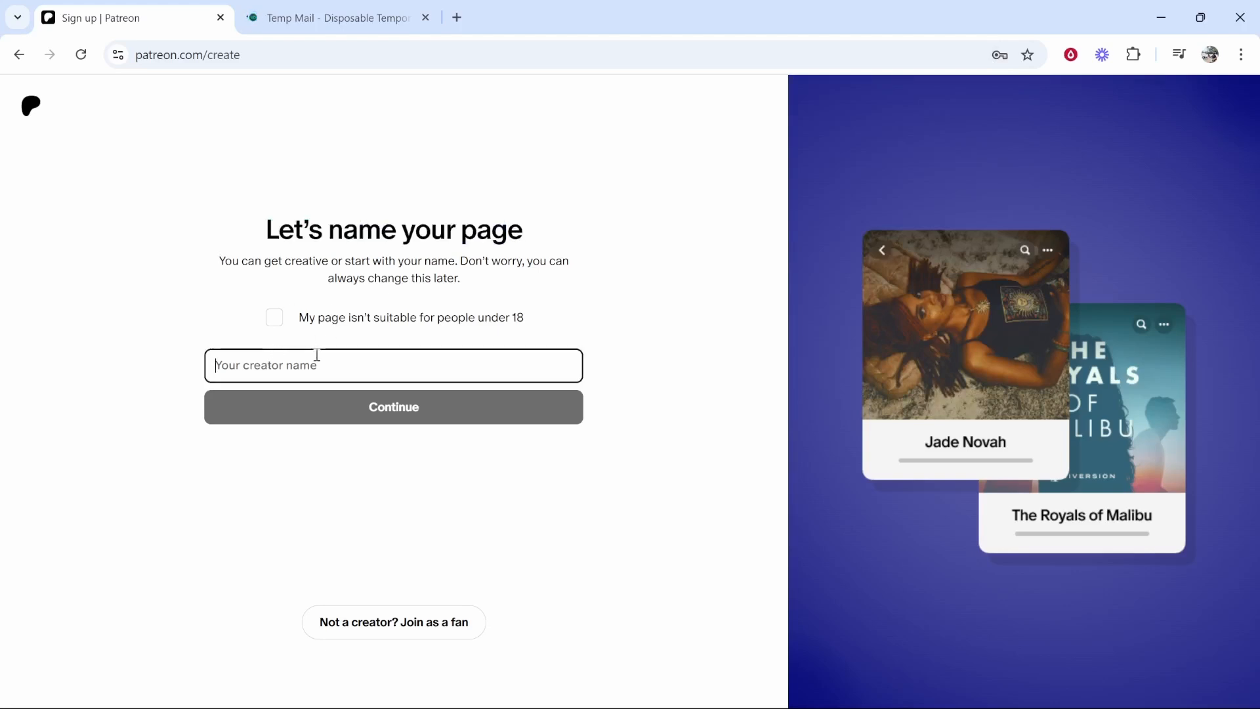
type("Knowledge")
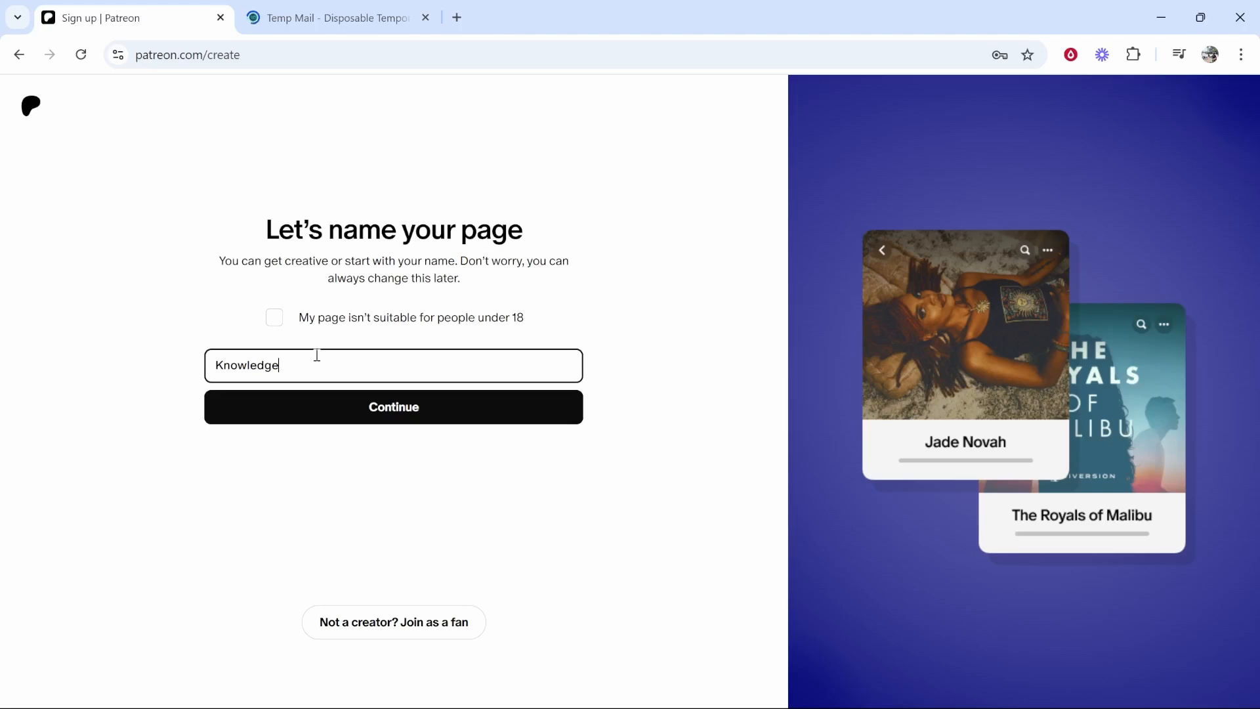
type("Base")
left_click_drag(317, 355, 180, 346)
left_click(212, 343)
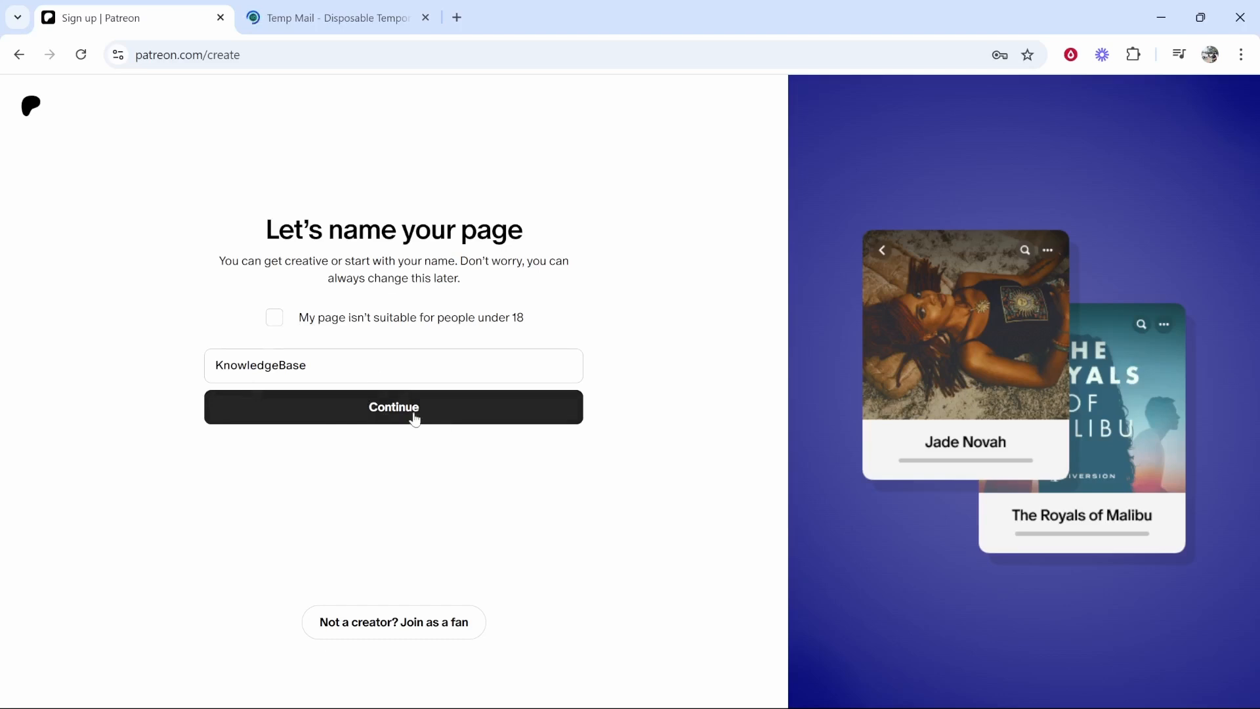
left_click(365, 410)
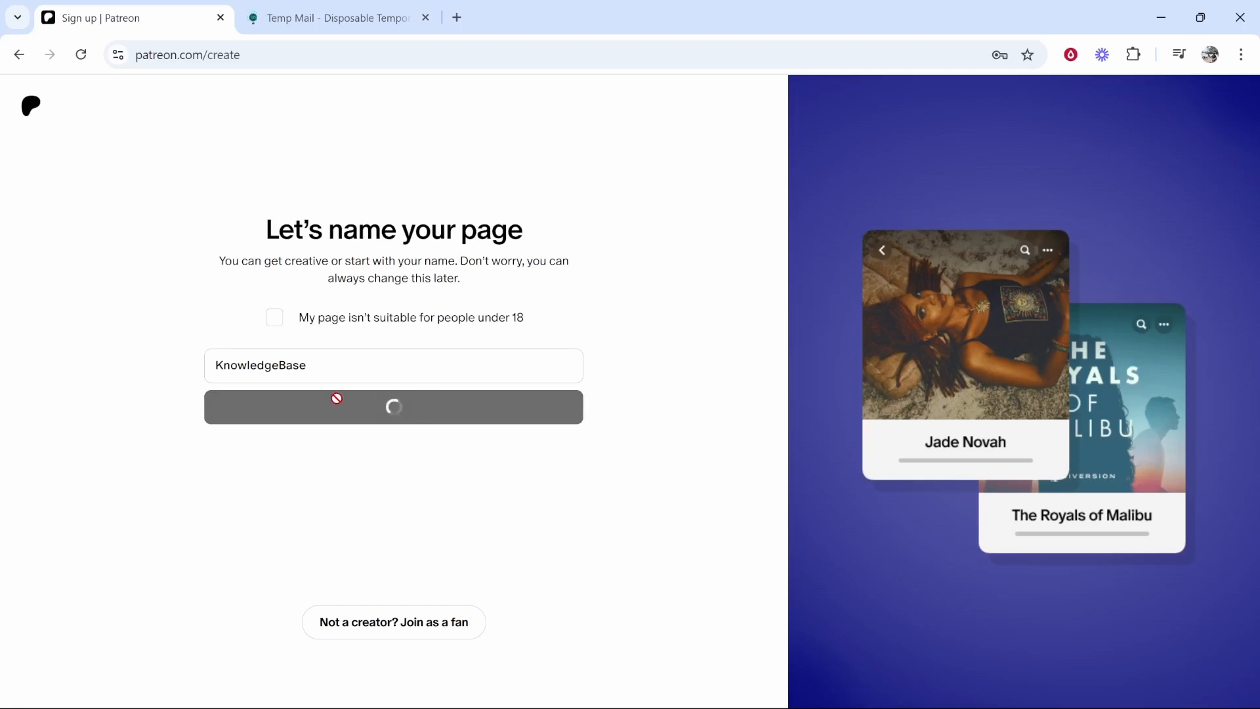
- Replace the URL's 535 suffix so the page address becomes patreon.com/KnowledgeBase1
left_click_drag(289, 241, 517, 243)
left_click(502, 225)
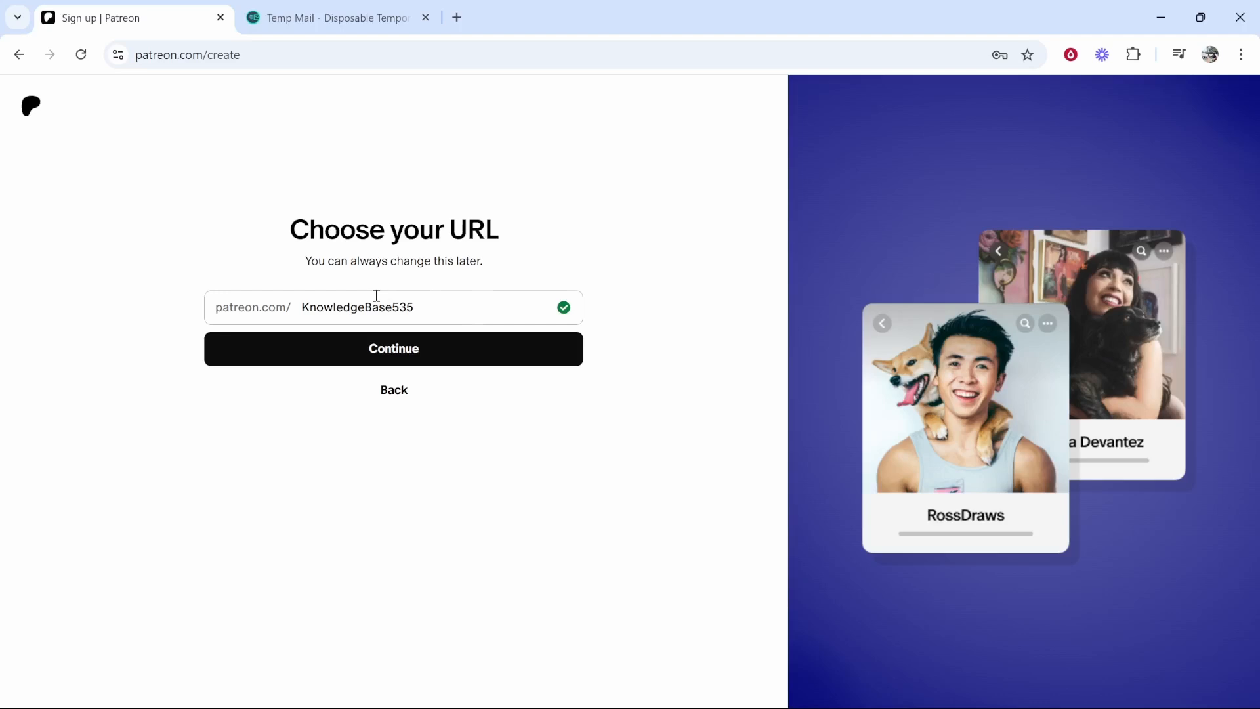
left_click_drag(392, 306, 445, 304)
key("BackSpace")
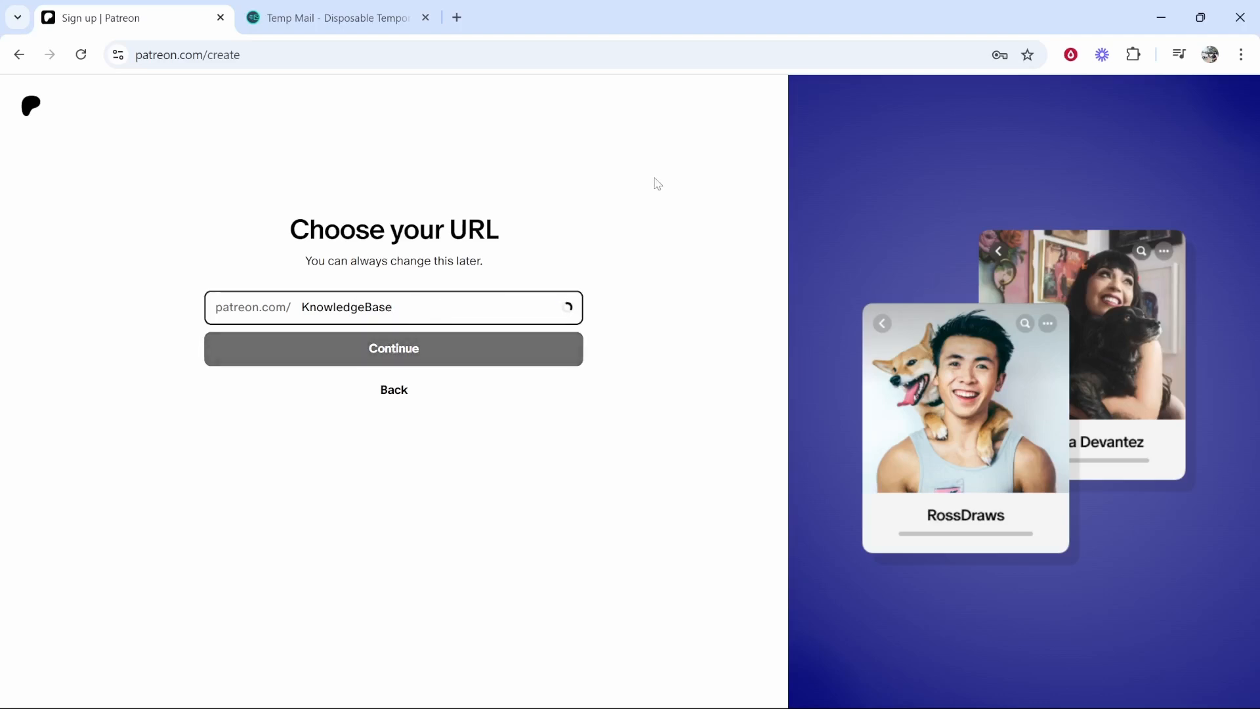
left_click(440, 306)
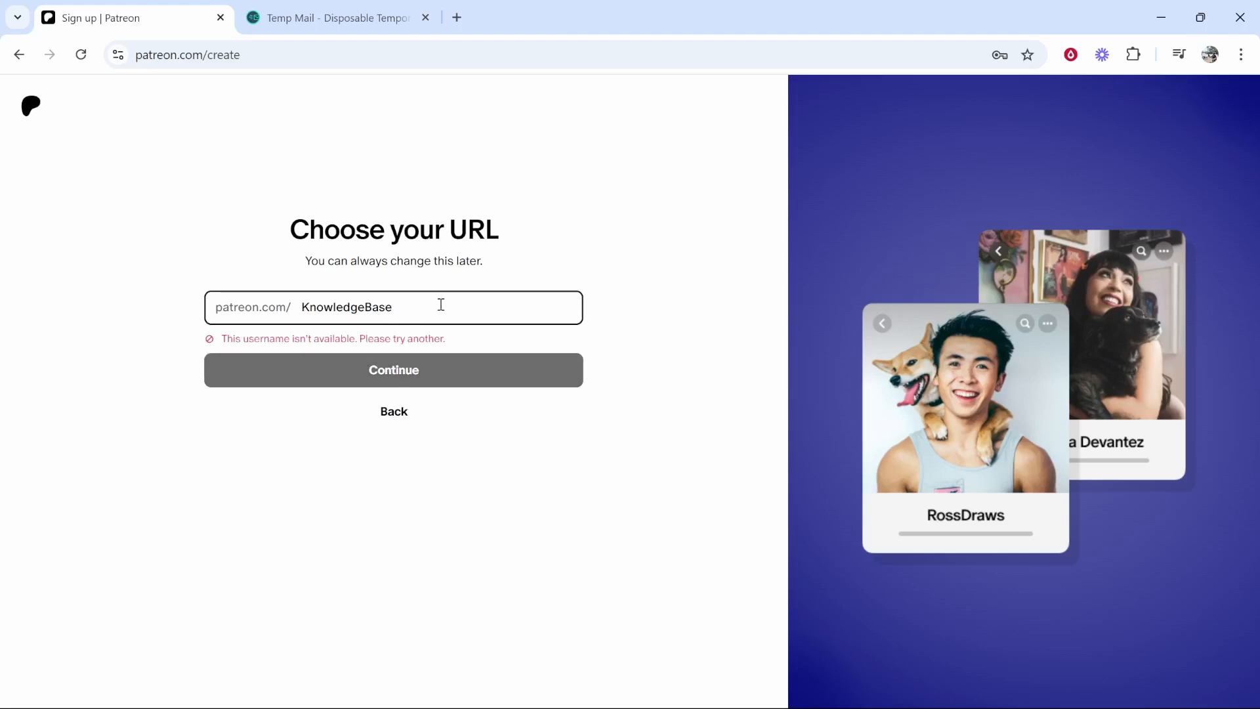
type("1")
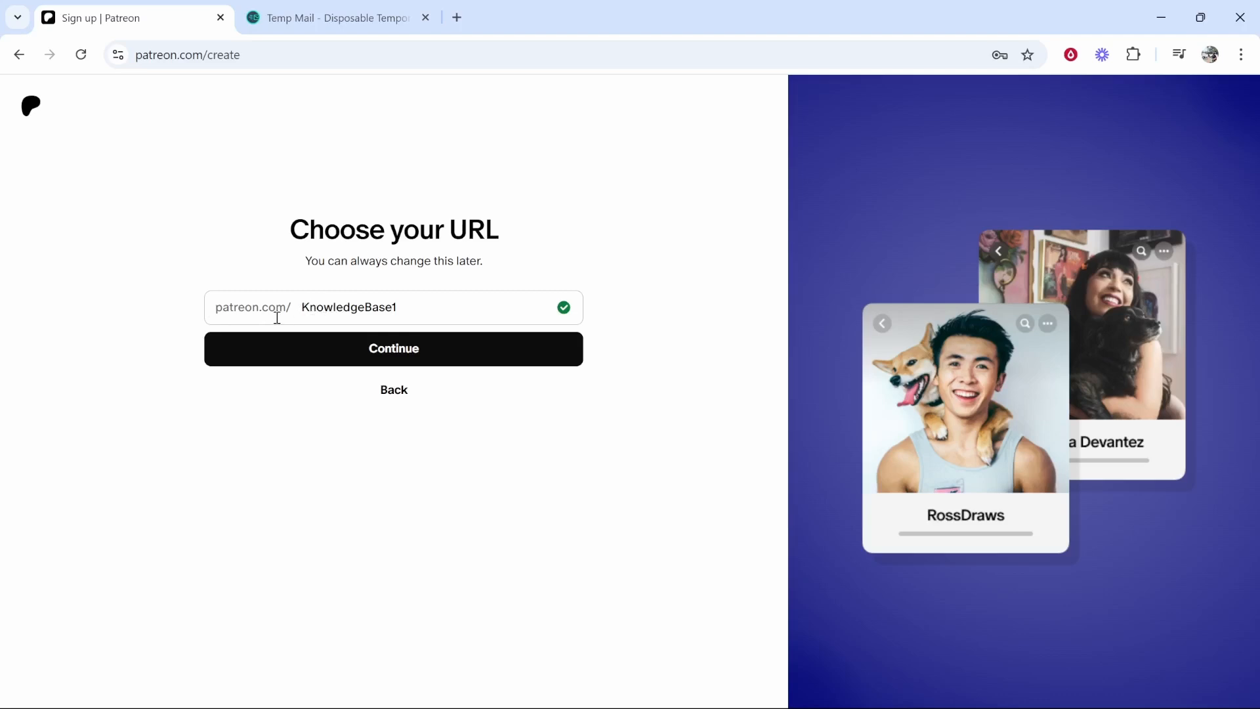
left_click(391, 348)
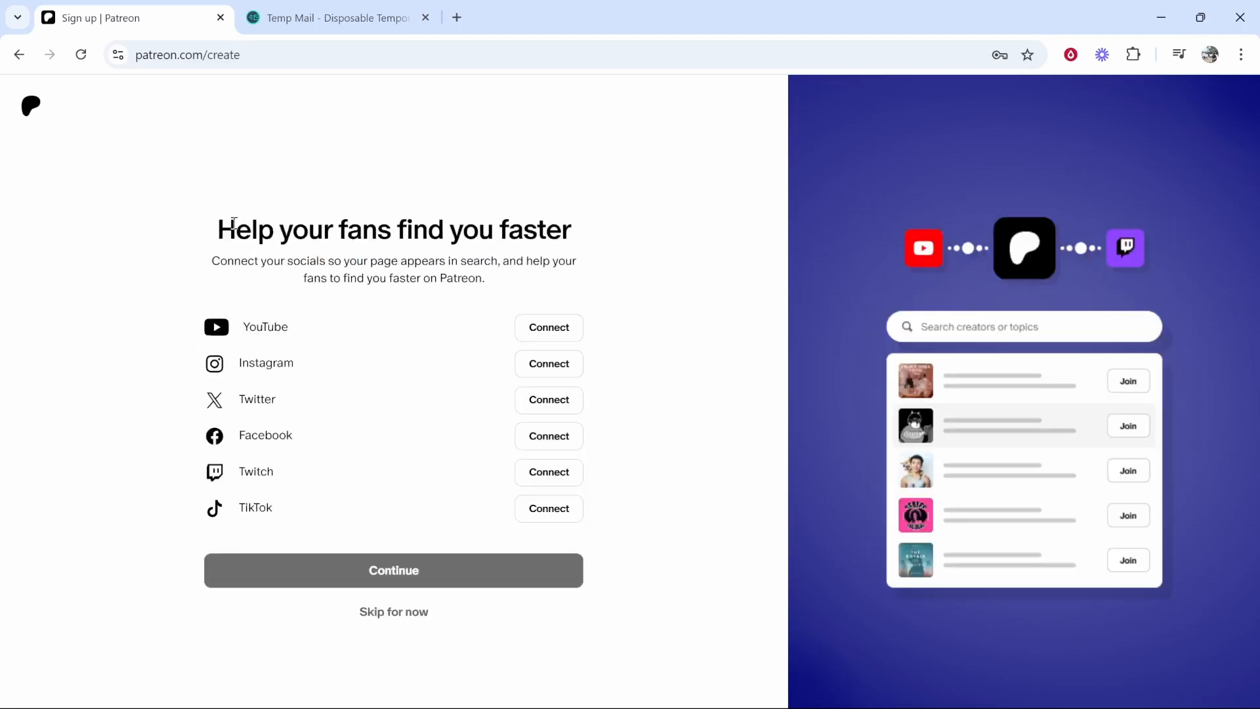
- Look over the social-connect step's description, then skip connecting any social accounts
left_click_drag(221, 218, 552, 218)
left_click(271, 265)
left_click_drag(481, 283, 386, 279)
left_click(379, 270)
left_click_drag(487, 283, 214, 256)
left_click(212, 260)
left_click_drag(293, 327, 261, 327)
left_click(242, 286)
left_click(392, 615)
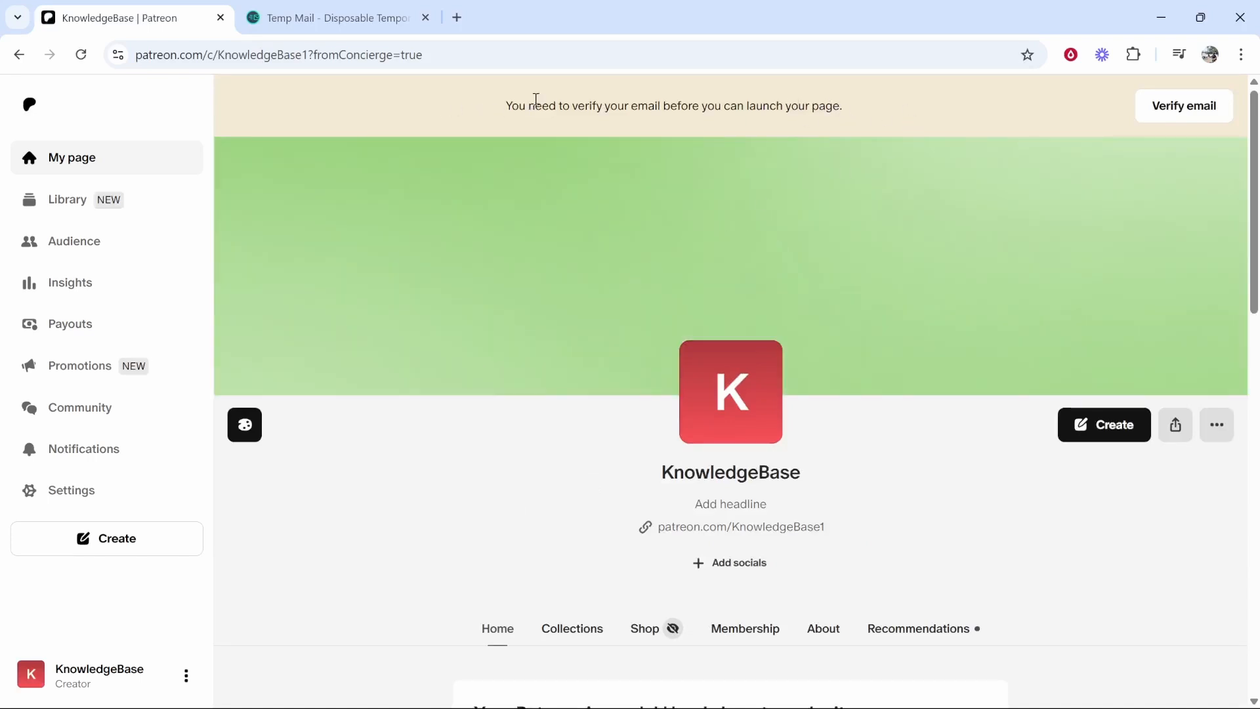
left_click(325, 14)
scroll(408, 273, "down", 4)
left_click(653, 357)
scroll(450, 385, "down", 7)
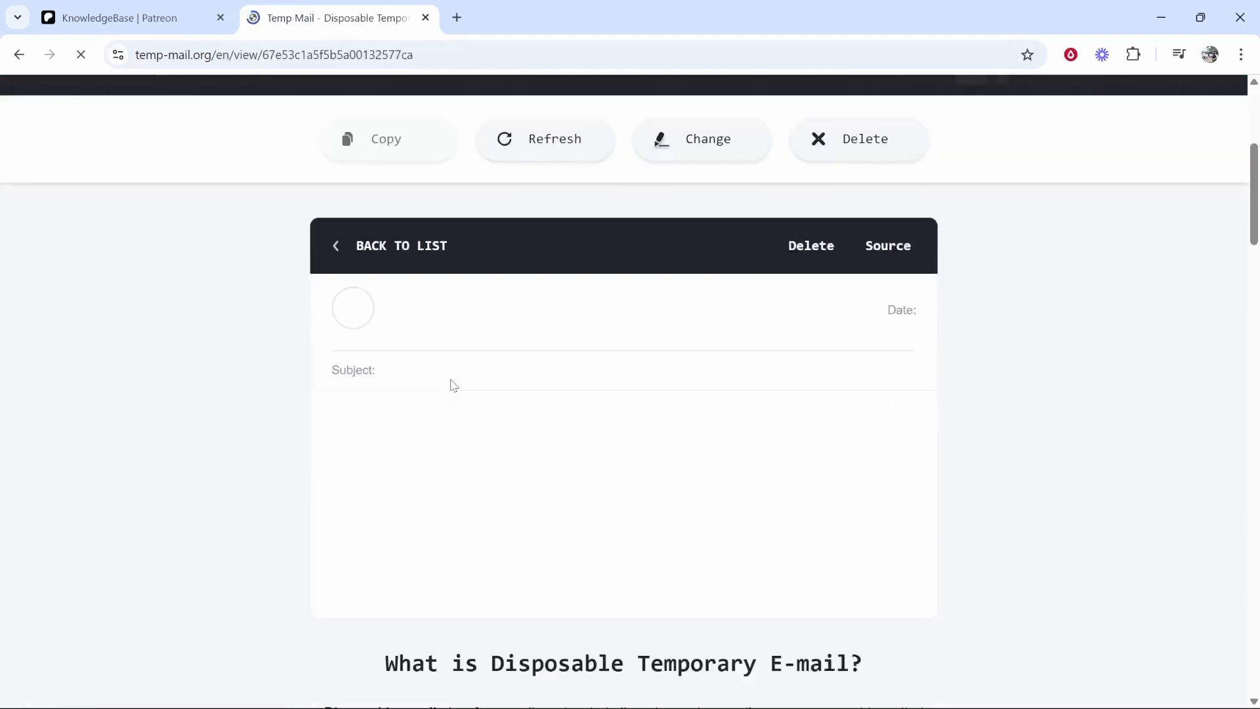
left_click(429, 529)
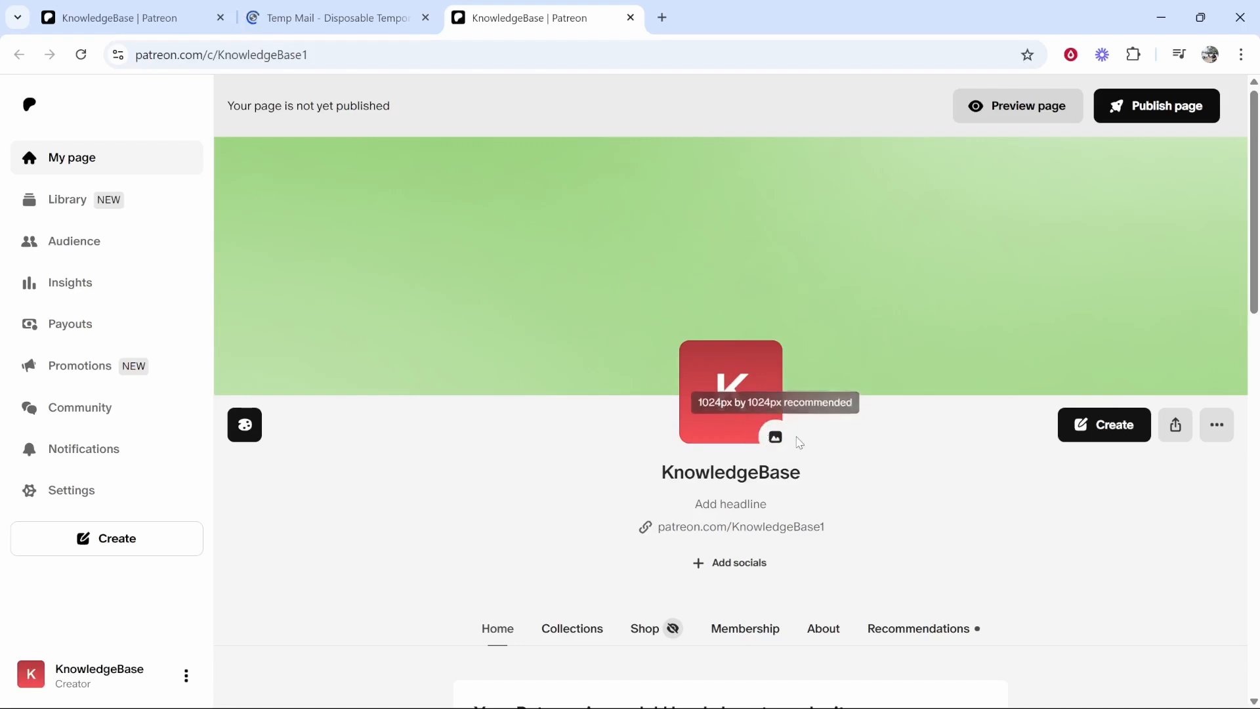
- Upload the SEARCH MEDIA logo file as the KnowledgeBase page avatar
left_click(775, 438)
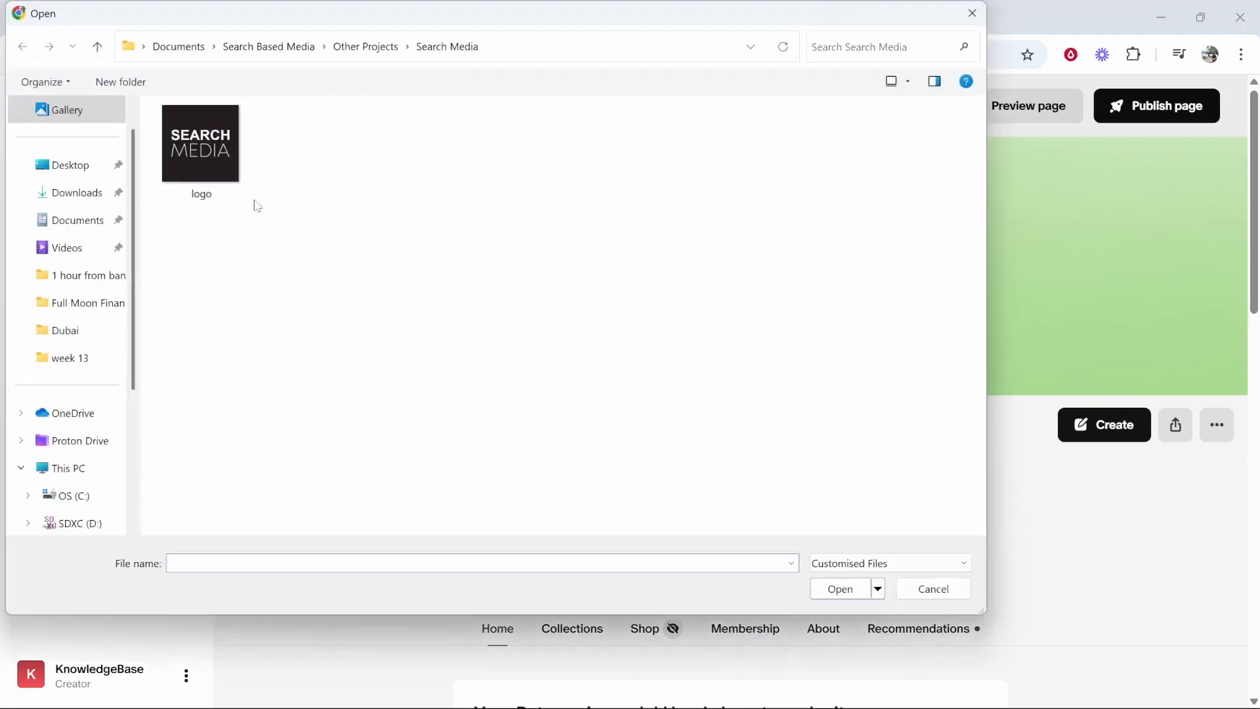
double_click(247, 153)
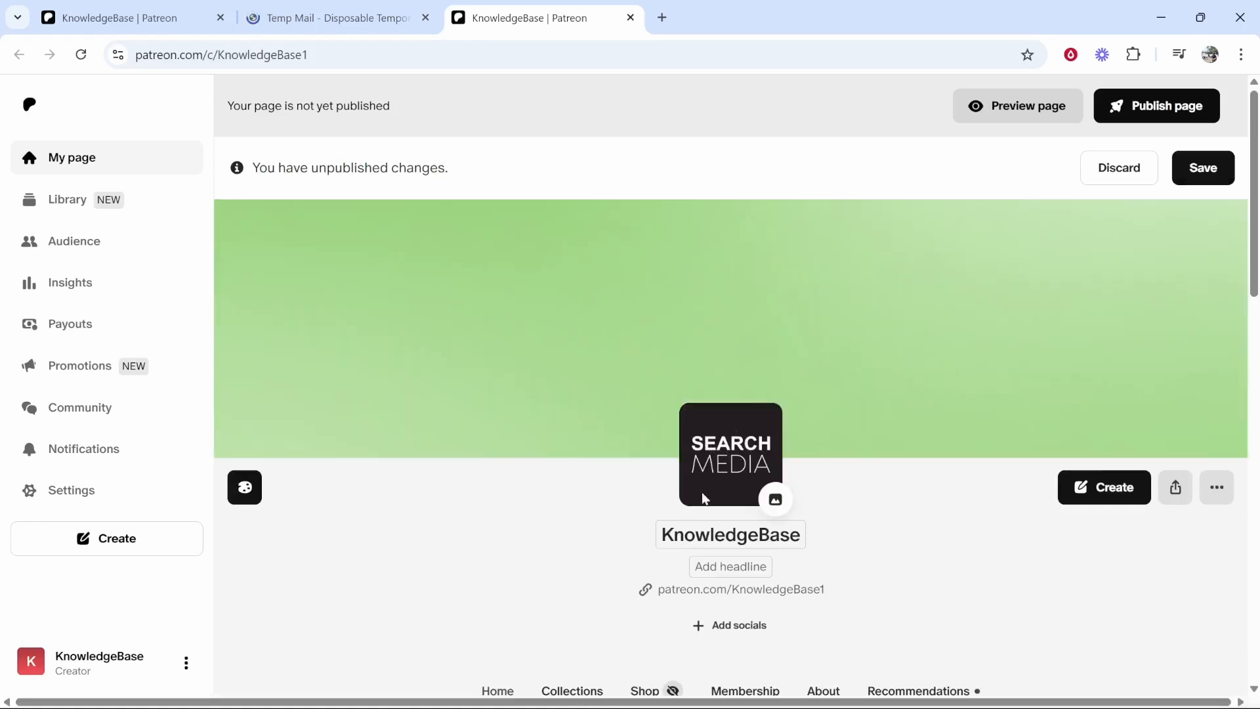
mouse_move(996, 259)
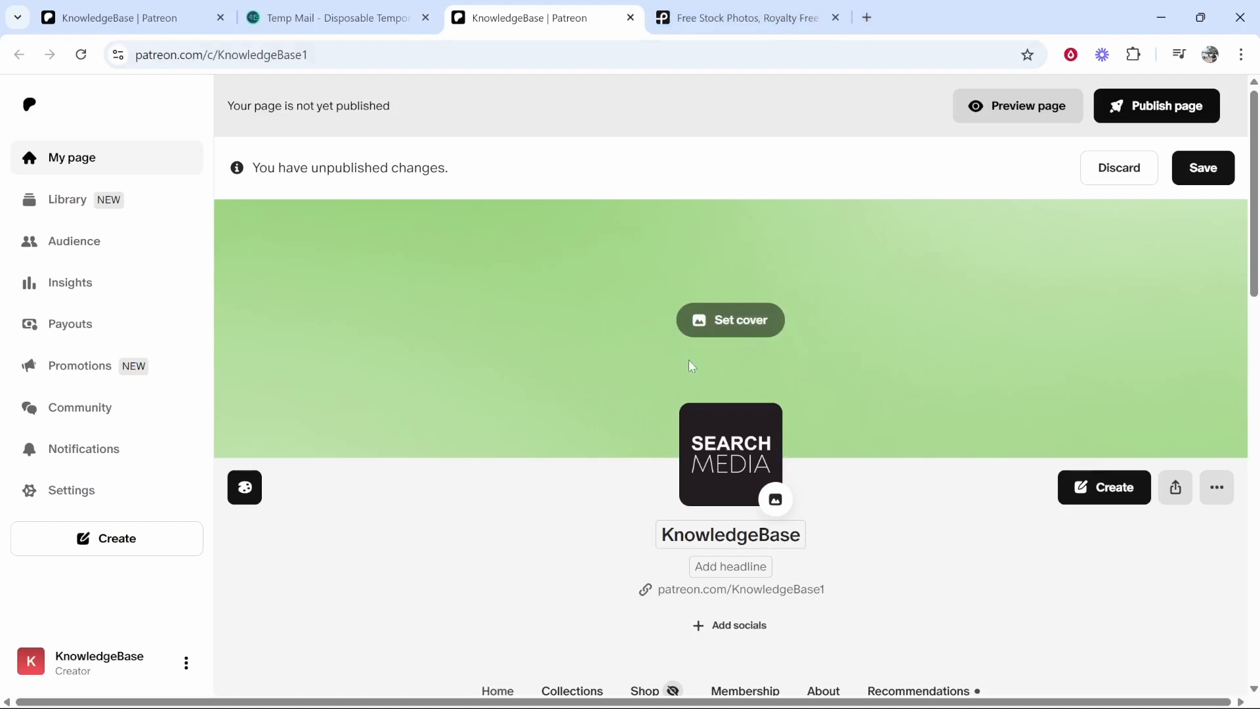
- Open Canva in a new tab and create a 1600 × 400 px custom-size design
left_click(867, 18)
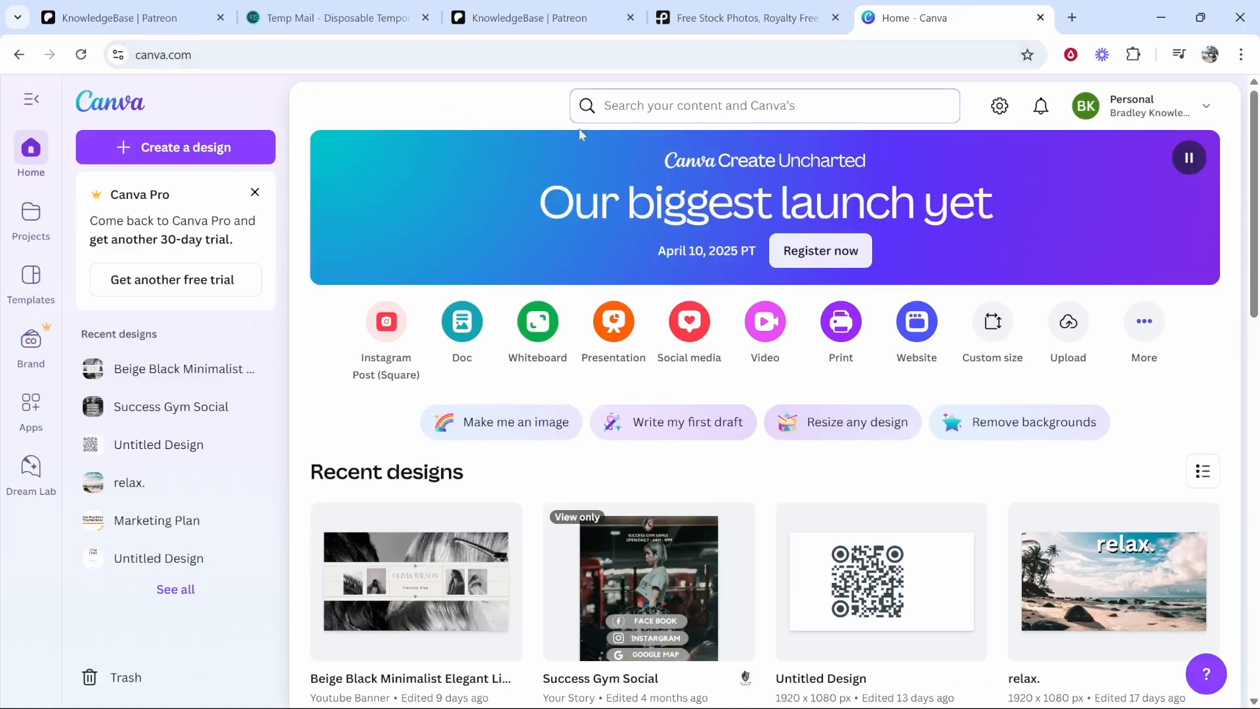
left_click(146, 150)
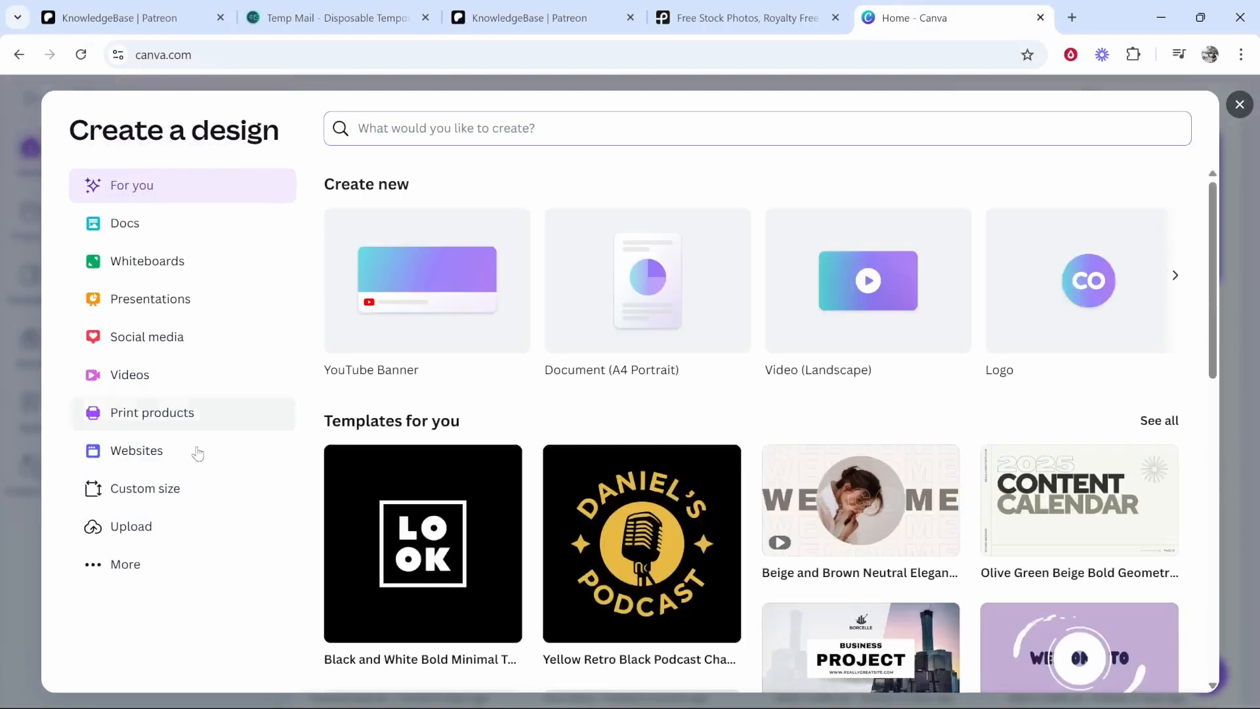
left_click(167, 489)
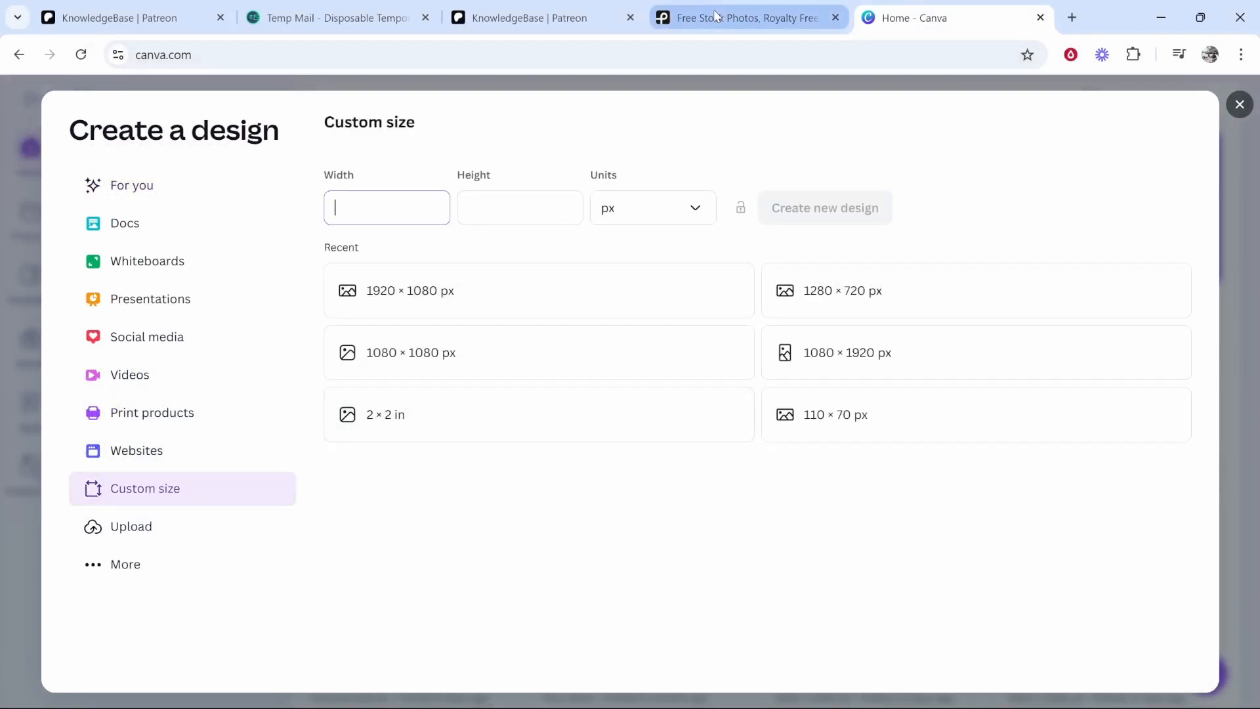
left_click(572, 16)
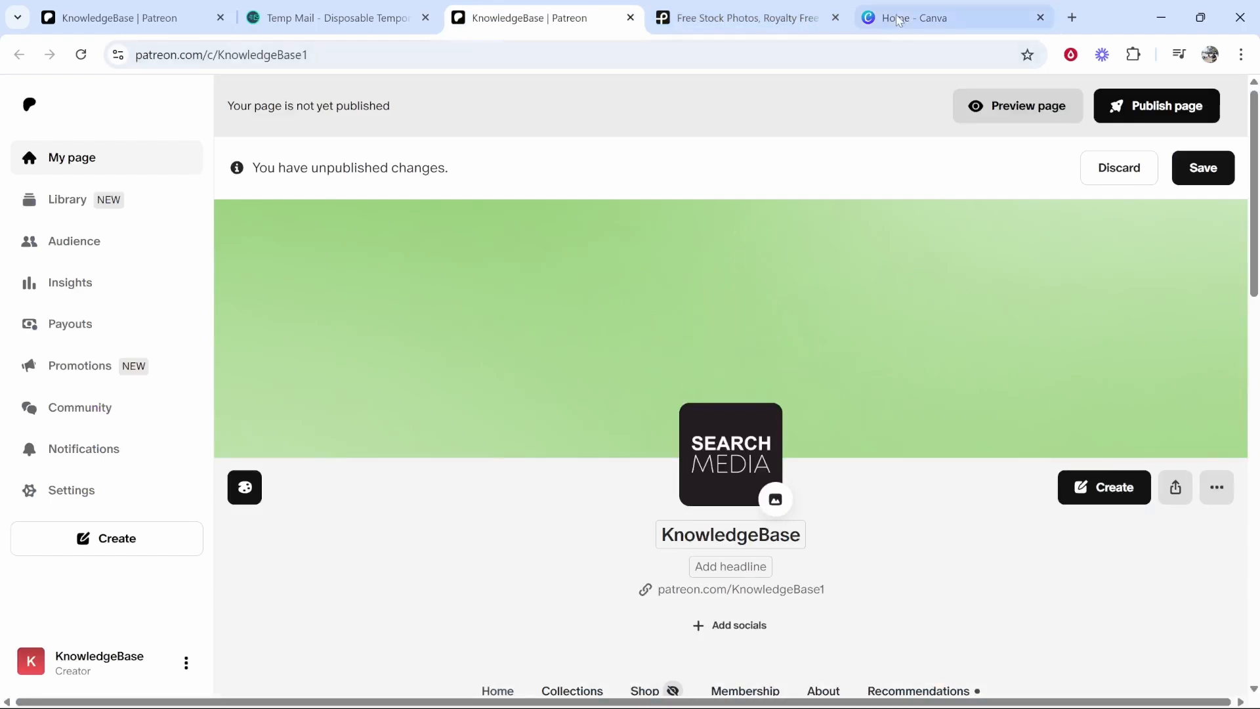
left_click(933, 18)
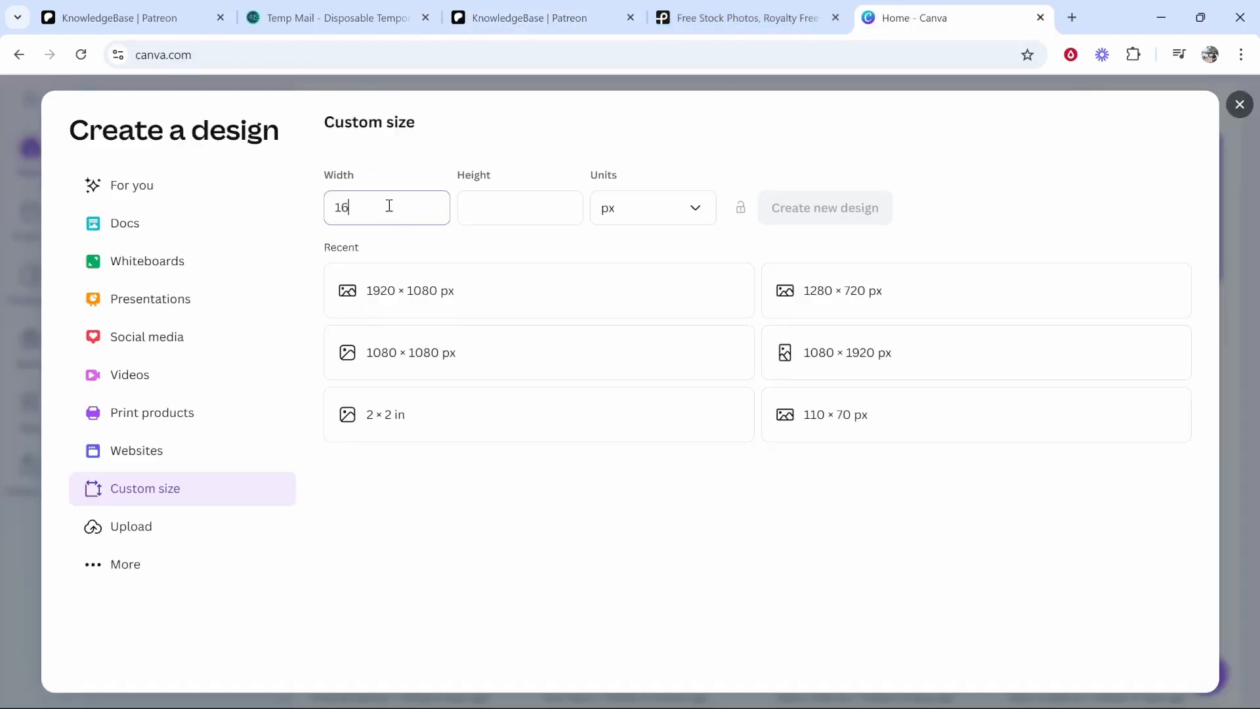
key("Tab")
type("4")
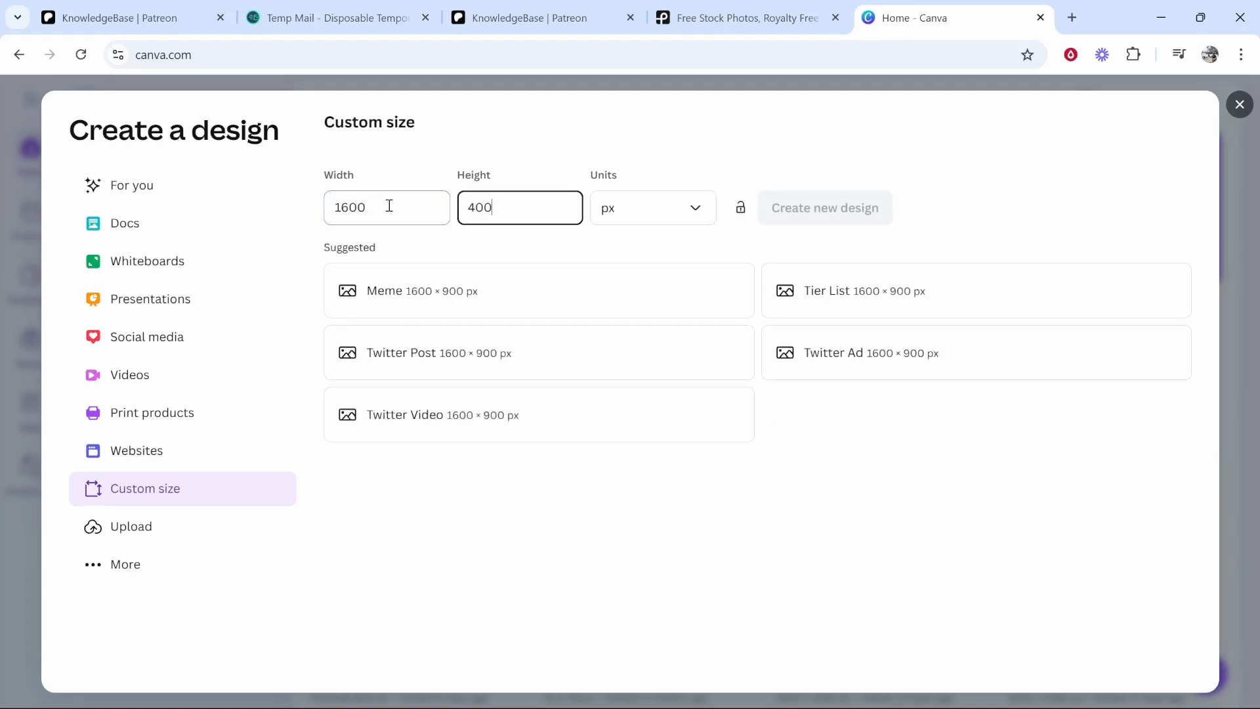
left_click(806, 208)
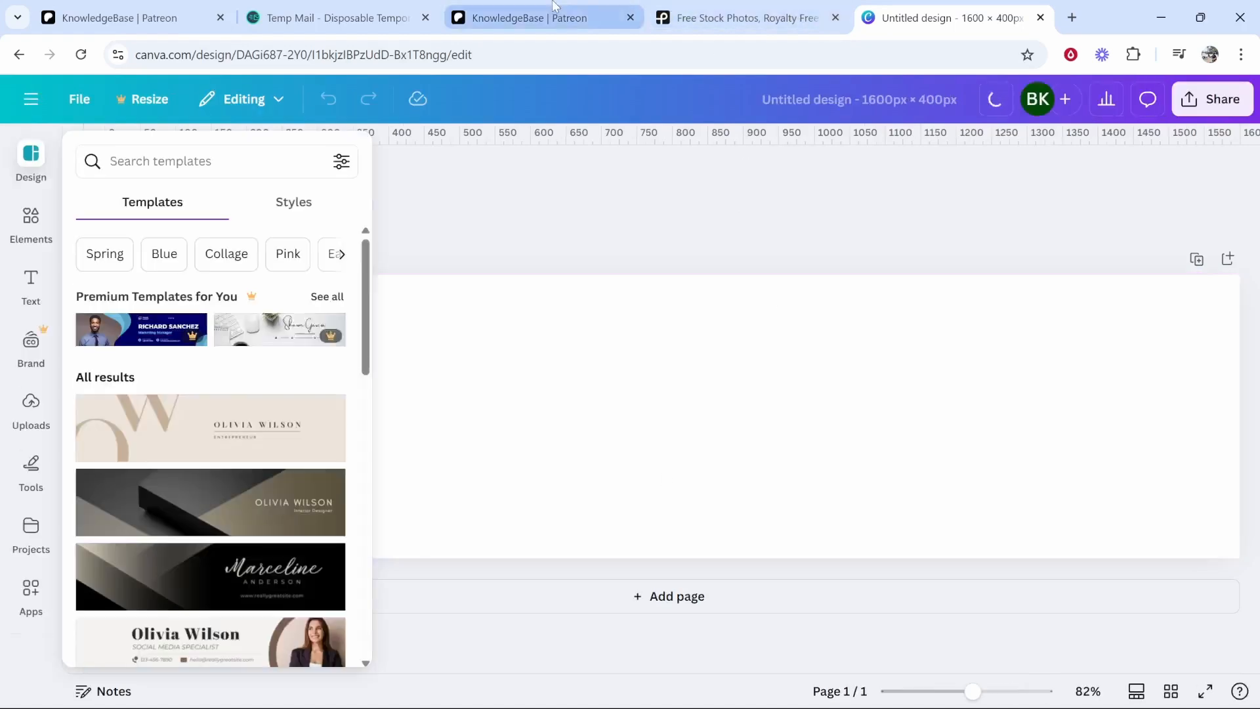
- Drag the dark desk-photo business template from the Templates list onto the blank banner
left_click(526, 18)
mouse_move(629, 255)
left_click(945, 18)
scroll(212, 447, "down", 3)
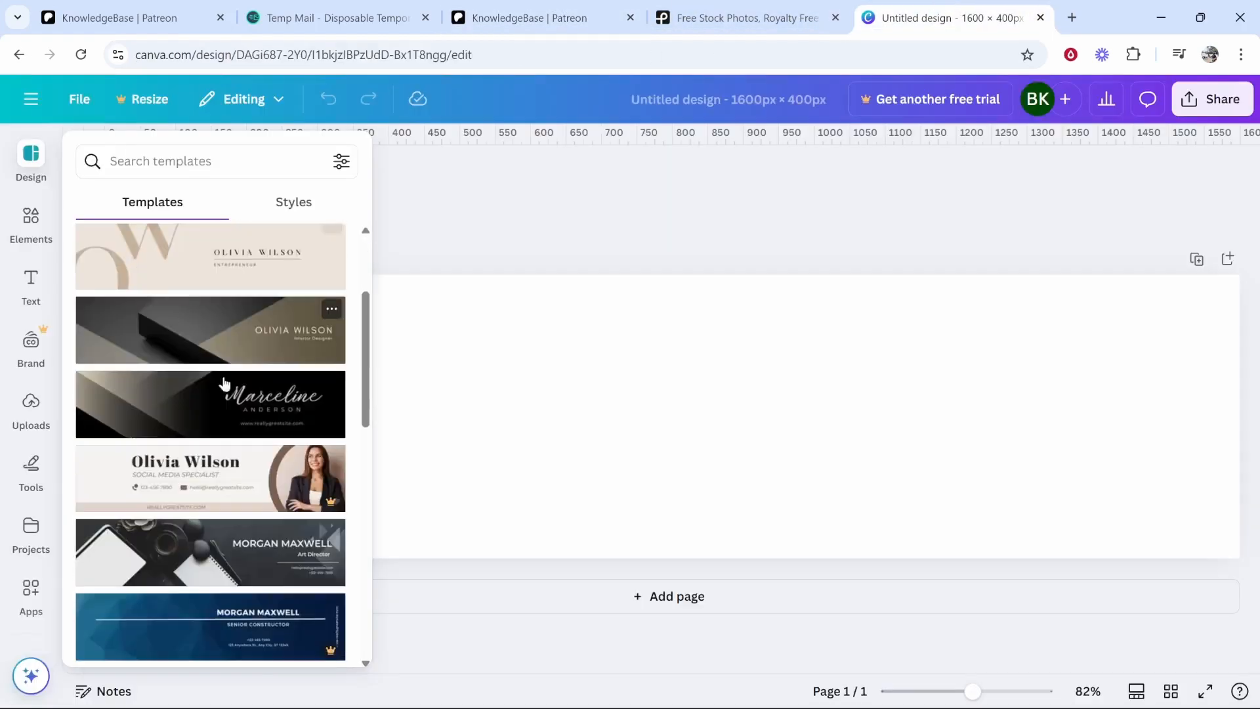
scroll(237, 417, "down", 1)
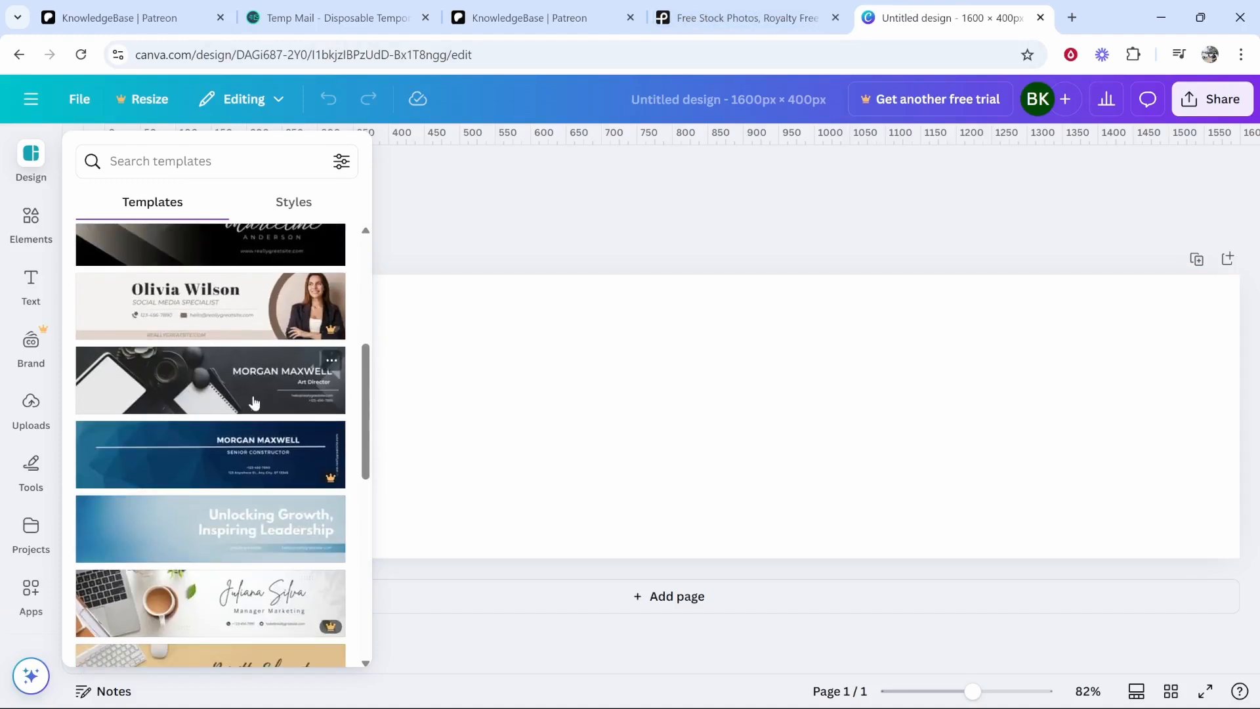
left_click_drag(183, 396, 605, 385)
left_click(711, 209)
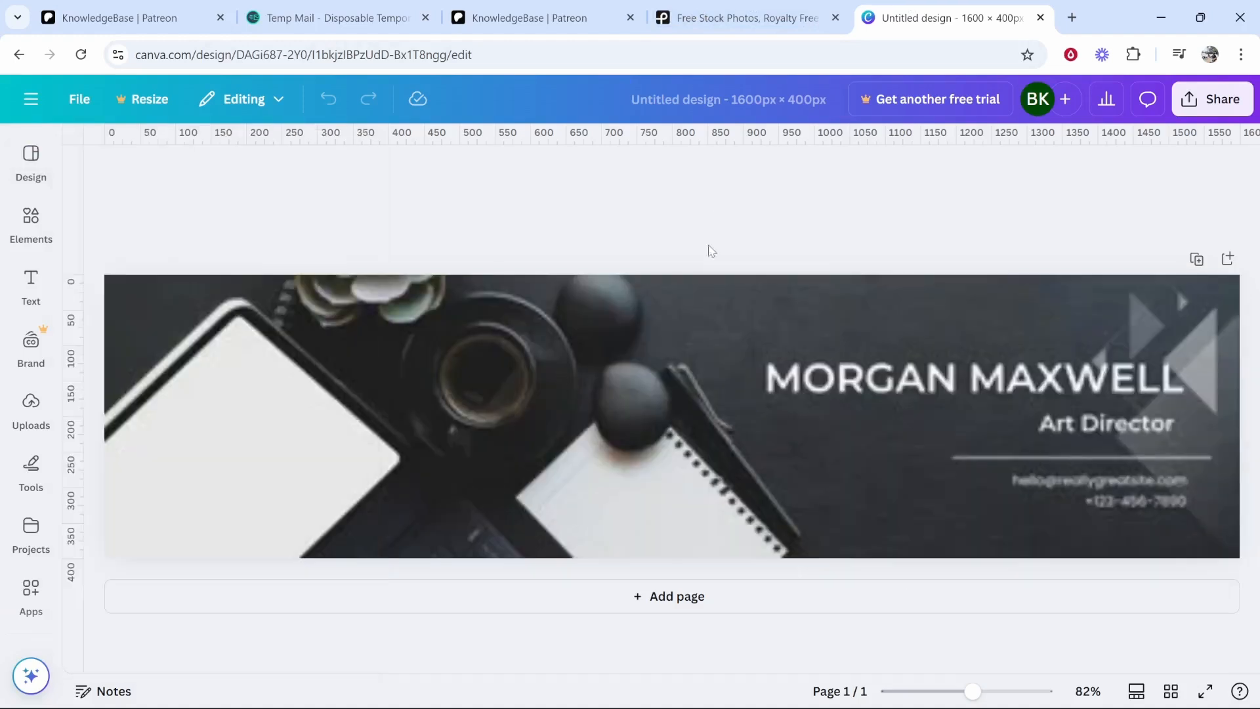
double_click(826, 383)
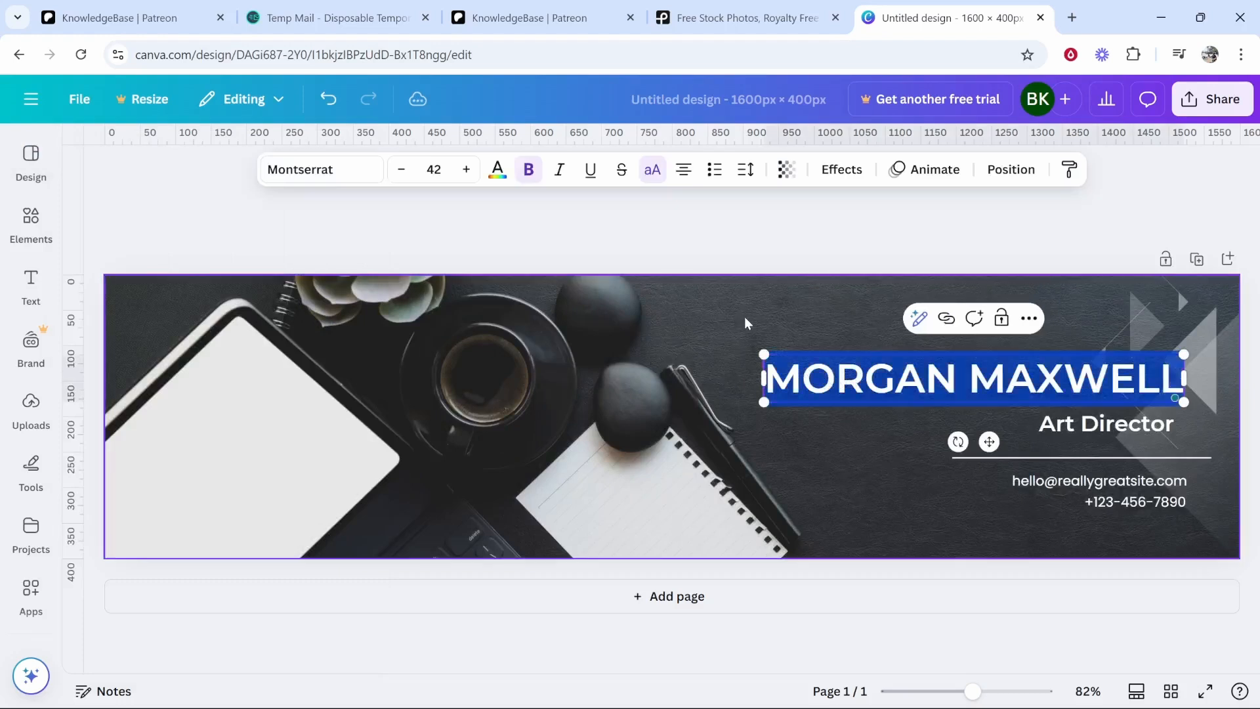
- Browse Canva's uploads, text, brand and elements panels, then close the side panel
left_click(734, 310)
double_click(875, 366)
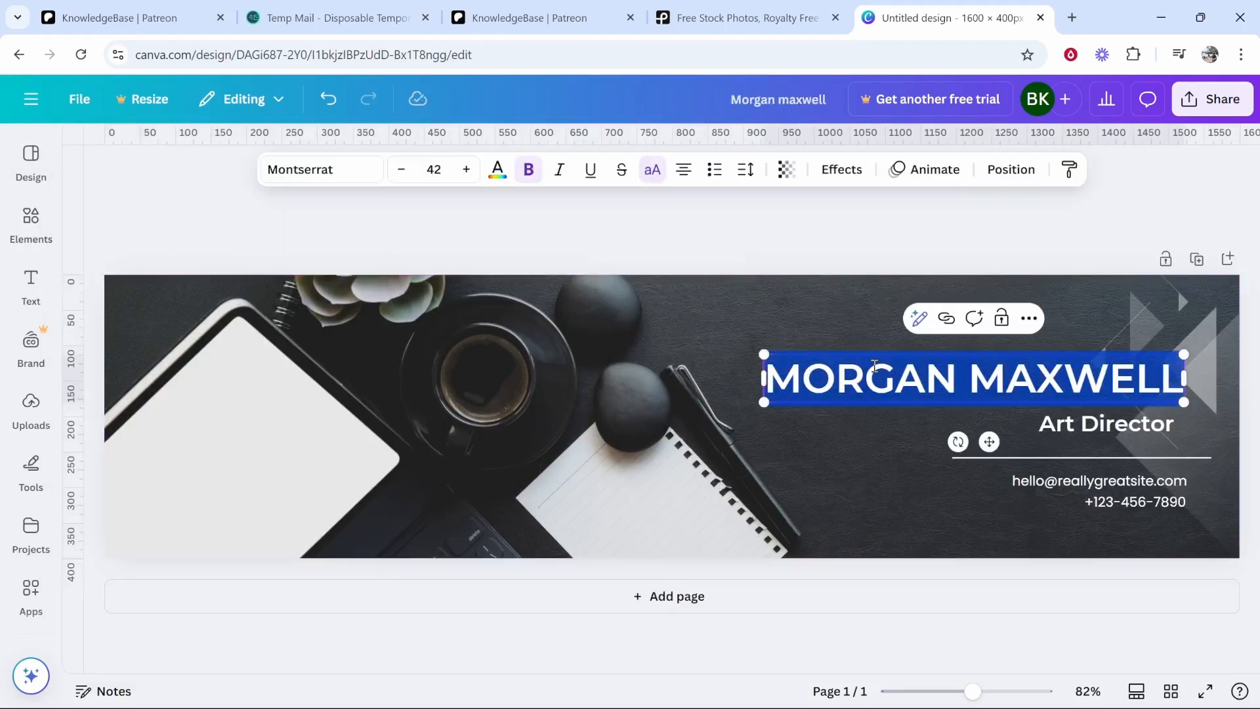
left_click(719, 330)
left_click(31, 409)
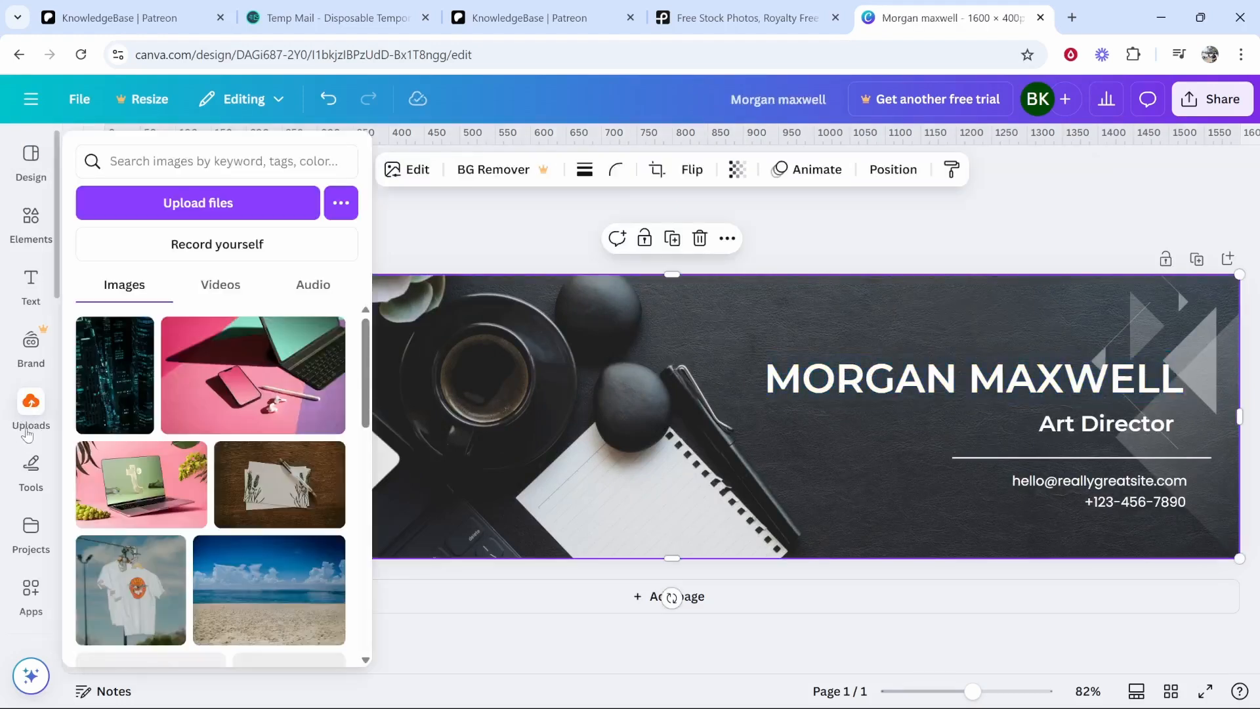
left_click(52, 290)
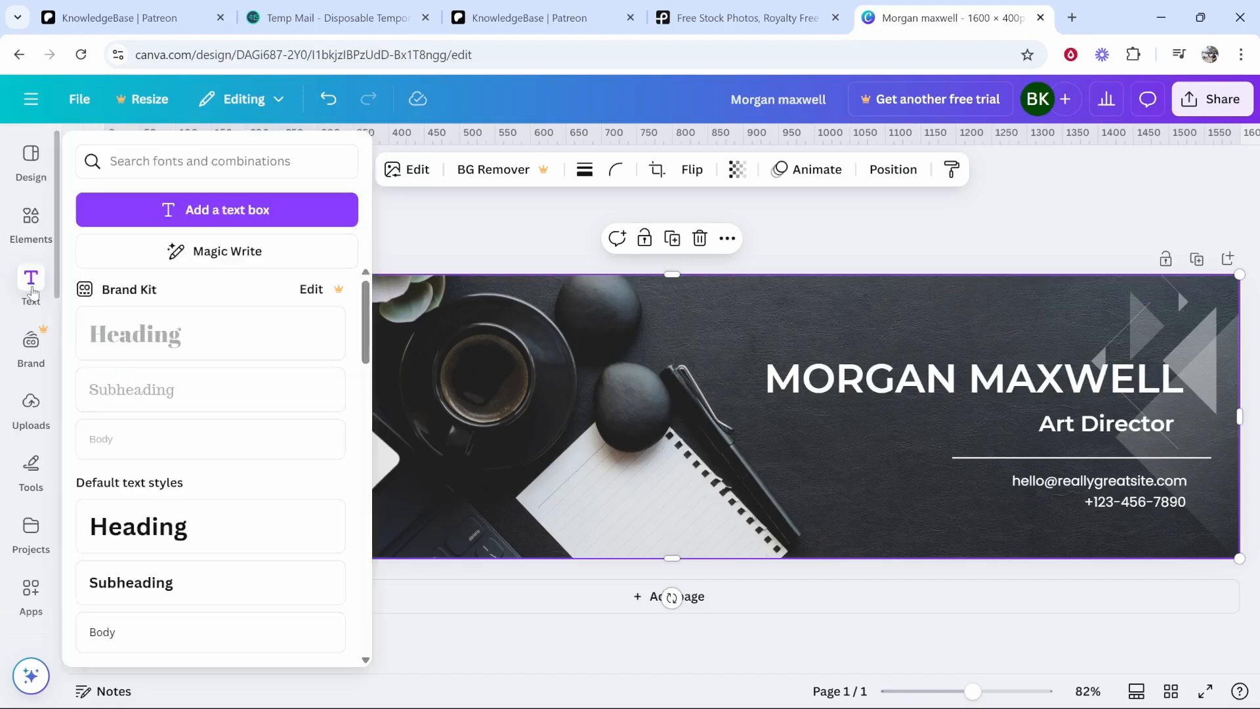
left_click(31, 355)
left_click(26, 404)
left_click(38, 236)
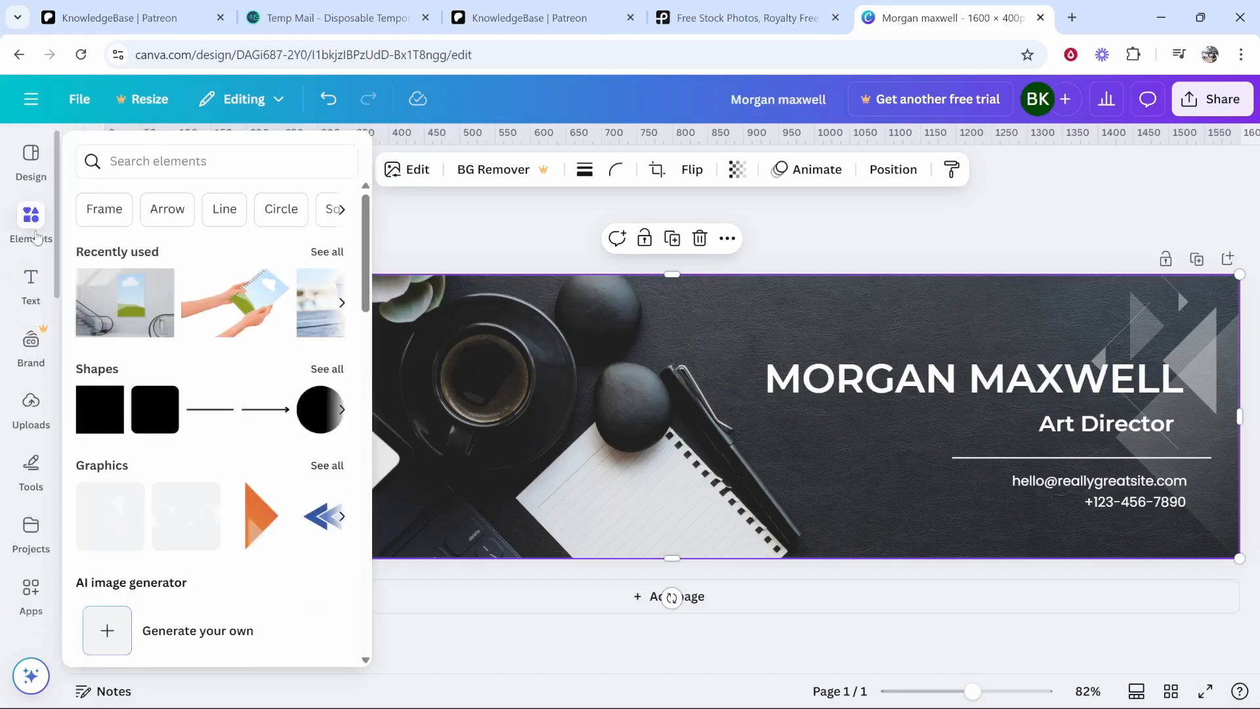
left_click(36, 236)
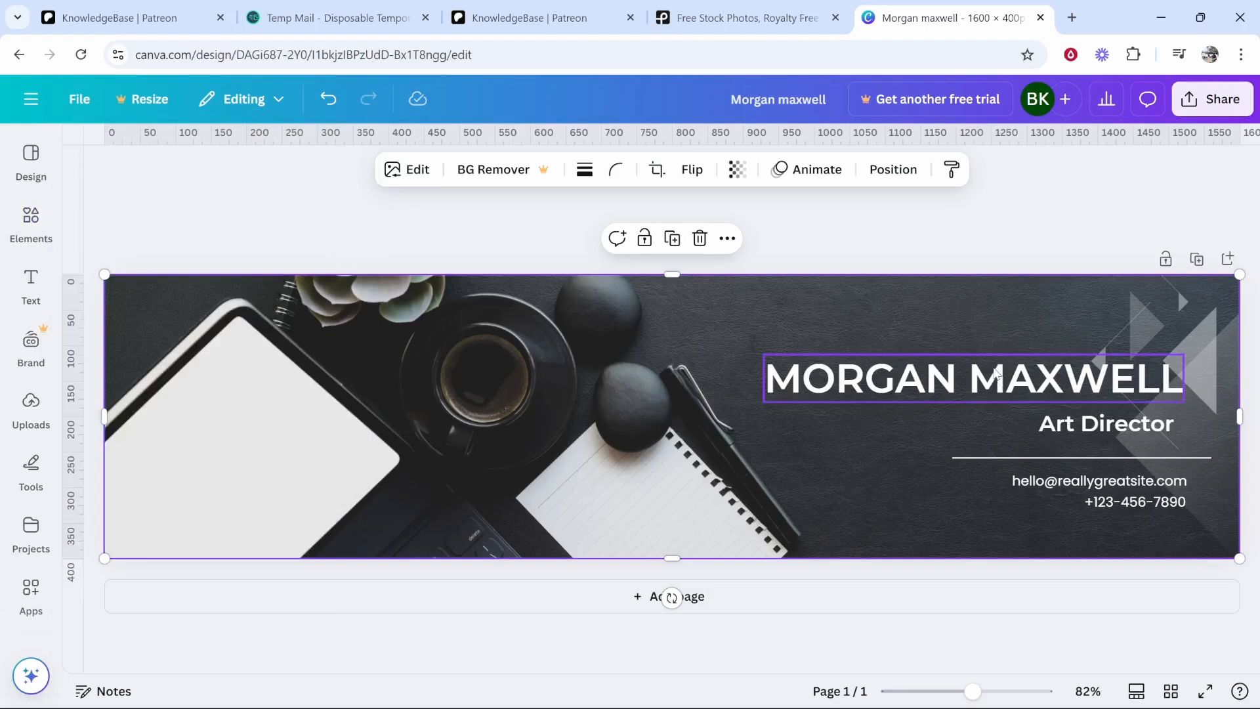
- Retype the heading as KNOWLEDGEBASE and delete the Art Director subtitle
double_click(808, 374)
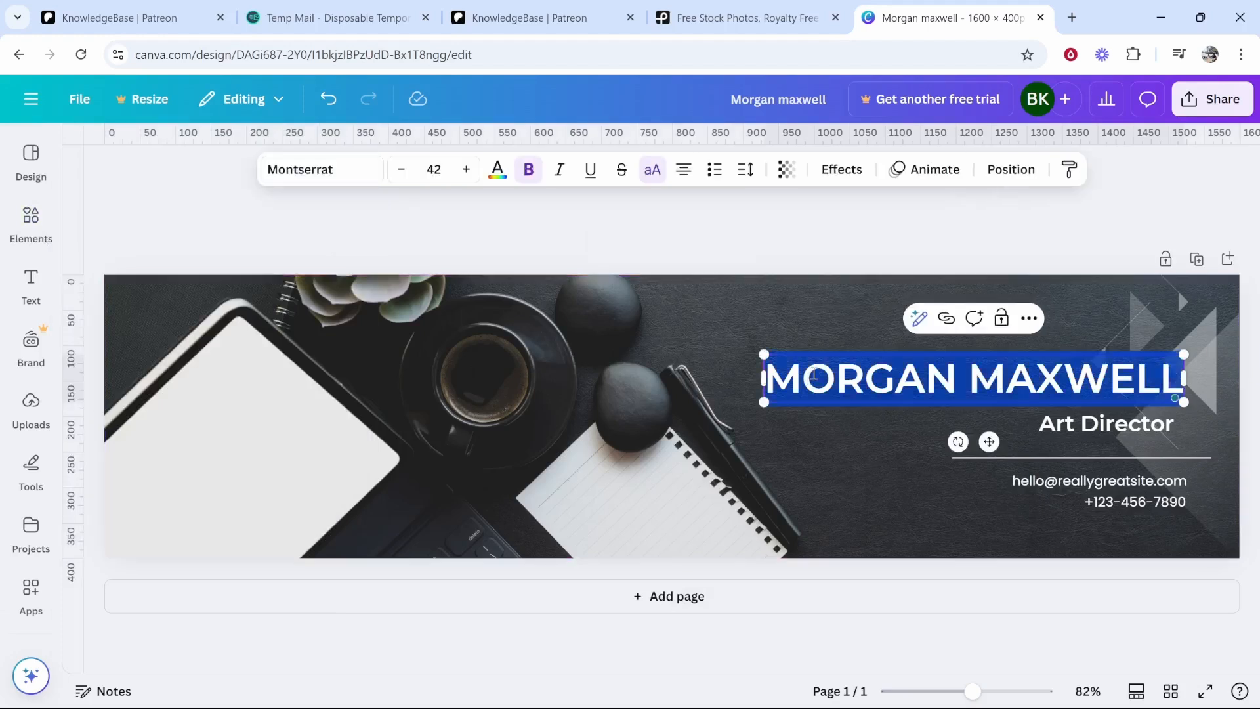
type("KNOWLEDGEBASE")
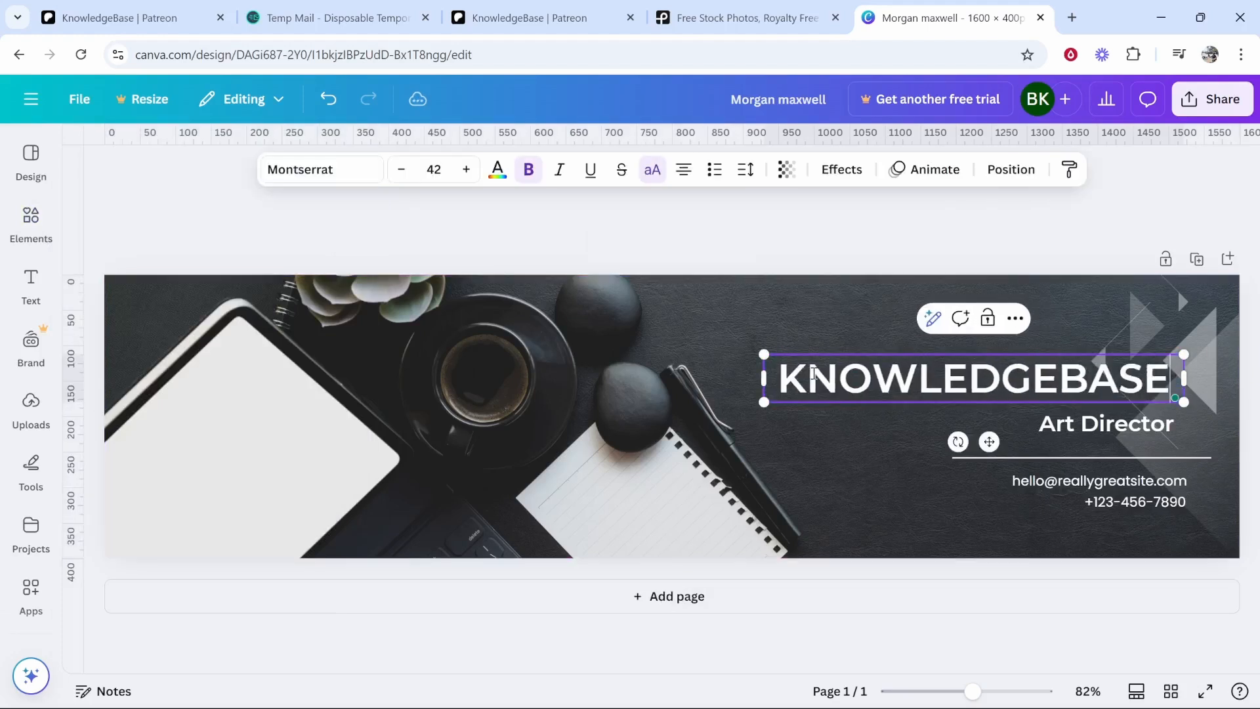
left_click(912, 331)
left_click(1087, 426)
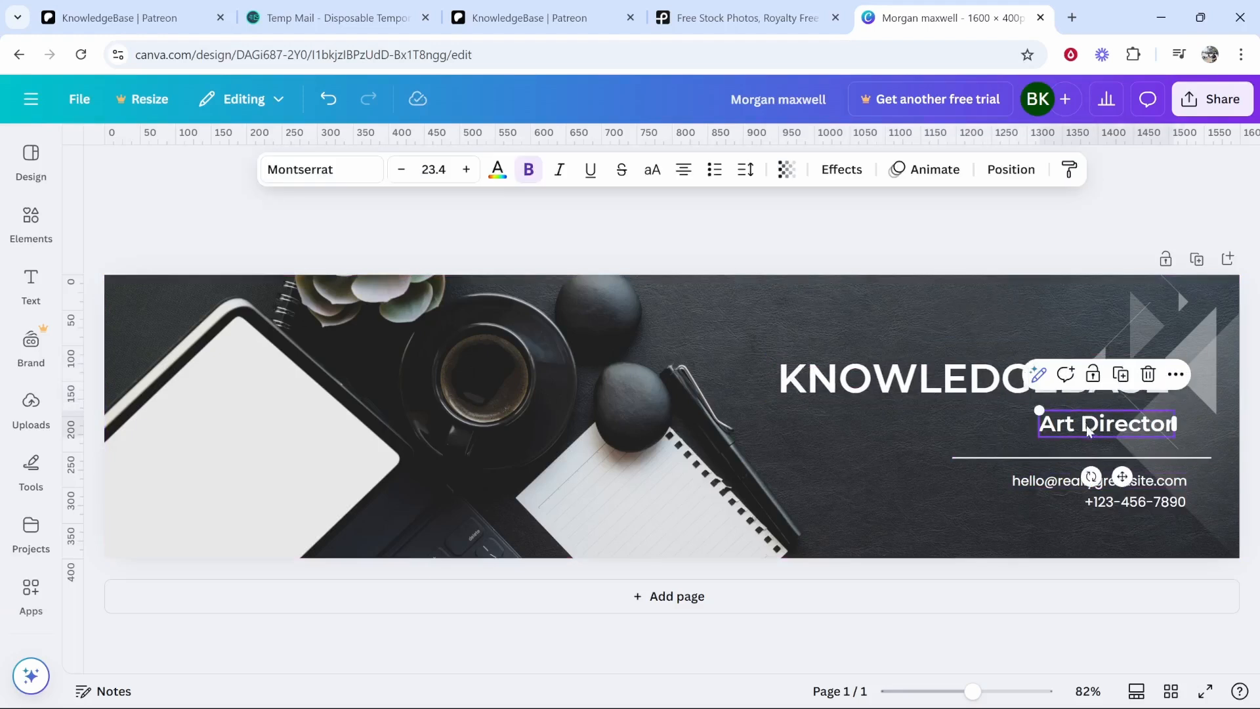
key("Delete")
left_click_drag(1070, 456, 1119, 500)
left_click(1046, 455)
key("ctrl+z")
- Delete the email and phone lines and lengthen the white underline beneath KNOWLEDGEBASE
left_click(1103, 488)
key("Delete")
left_click(1114, 511)
key("Delete")
left_click_drag(916, 403, 778, 403)
left_click(816, 233)
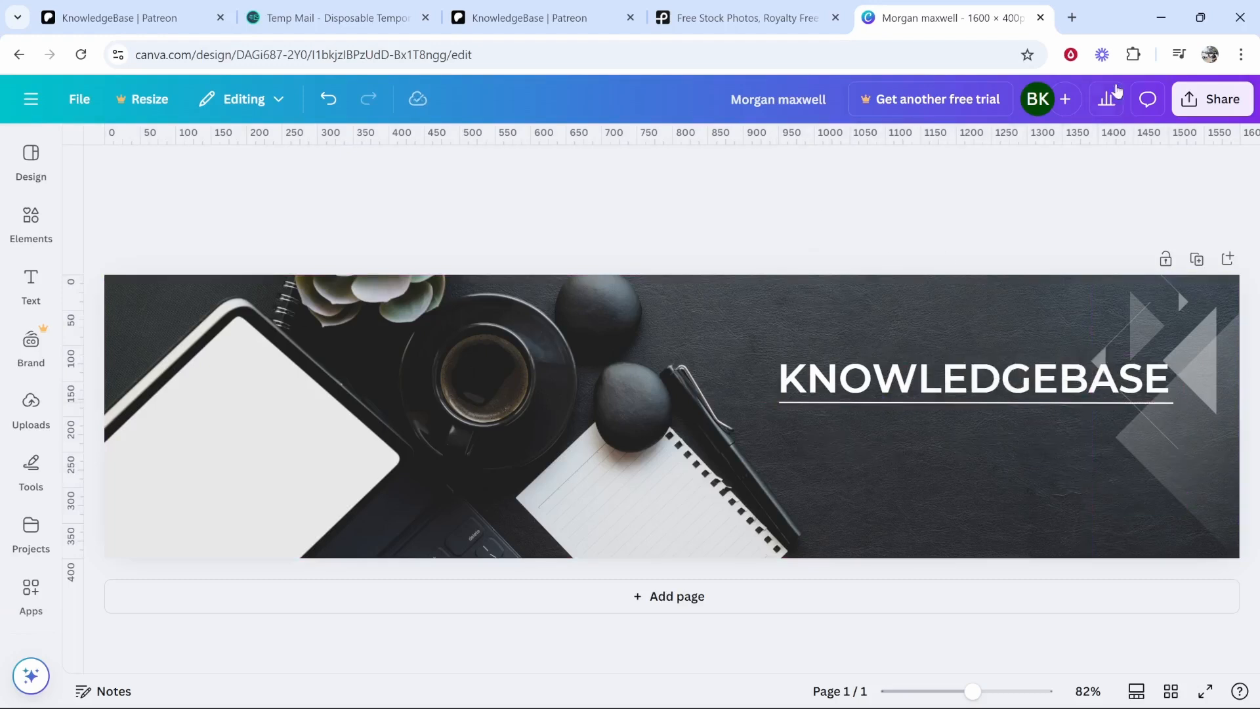
- Download the banner as a PNG via Share > Download and save it to Downloads
left_click(1213, 99)
left_click(948, 450)
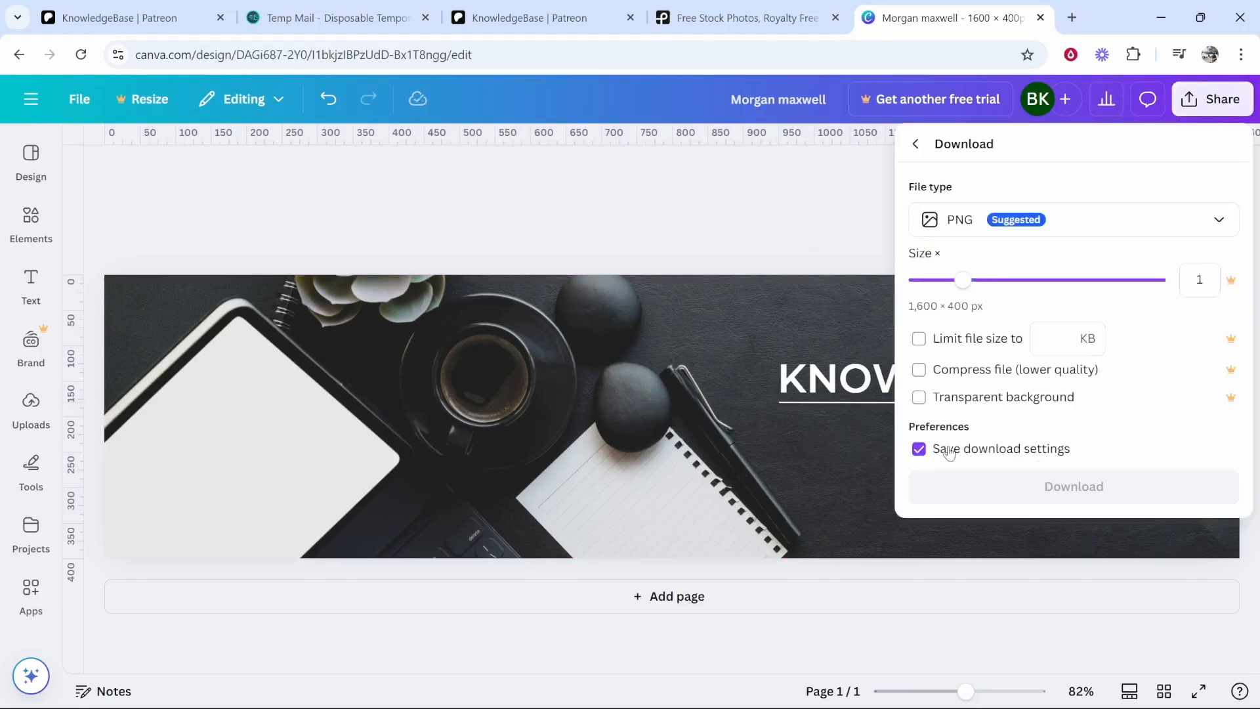
left_click(1027, 489)
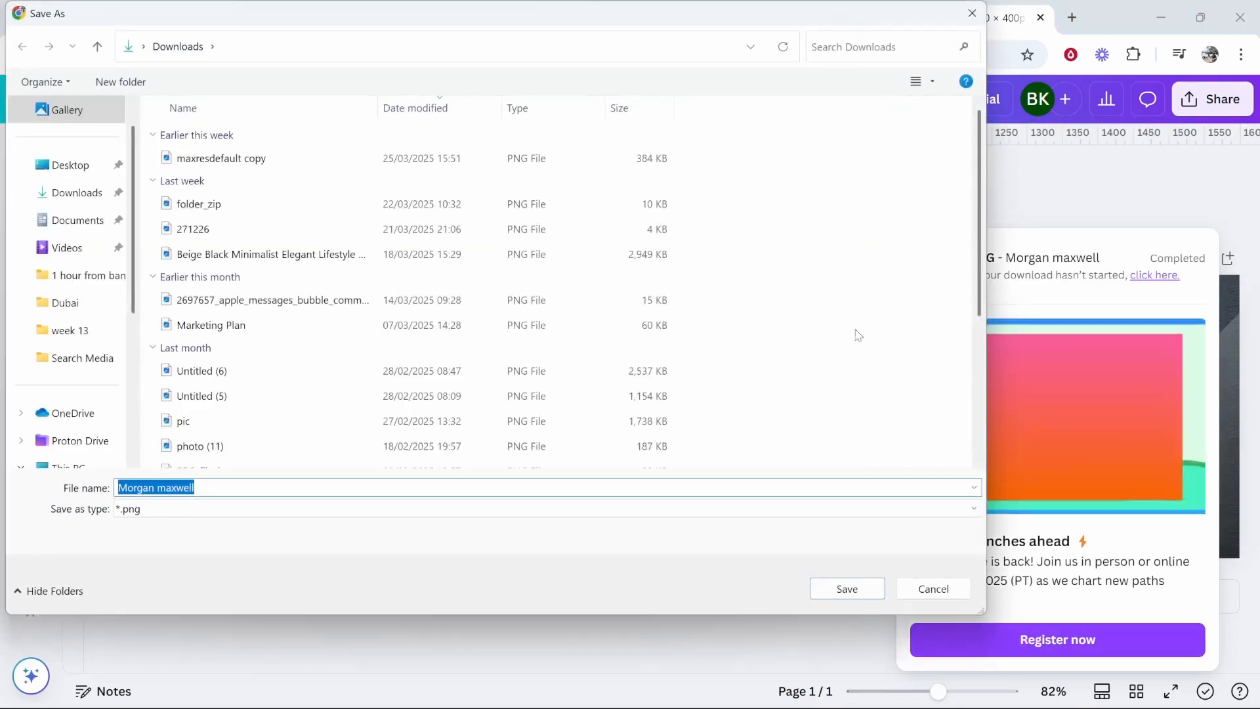
left_click(848, 588)
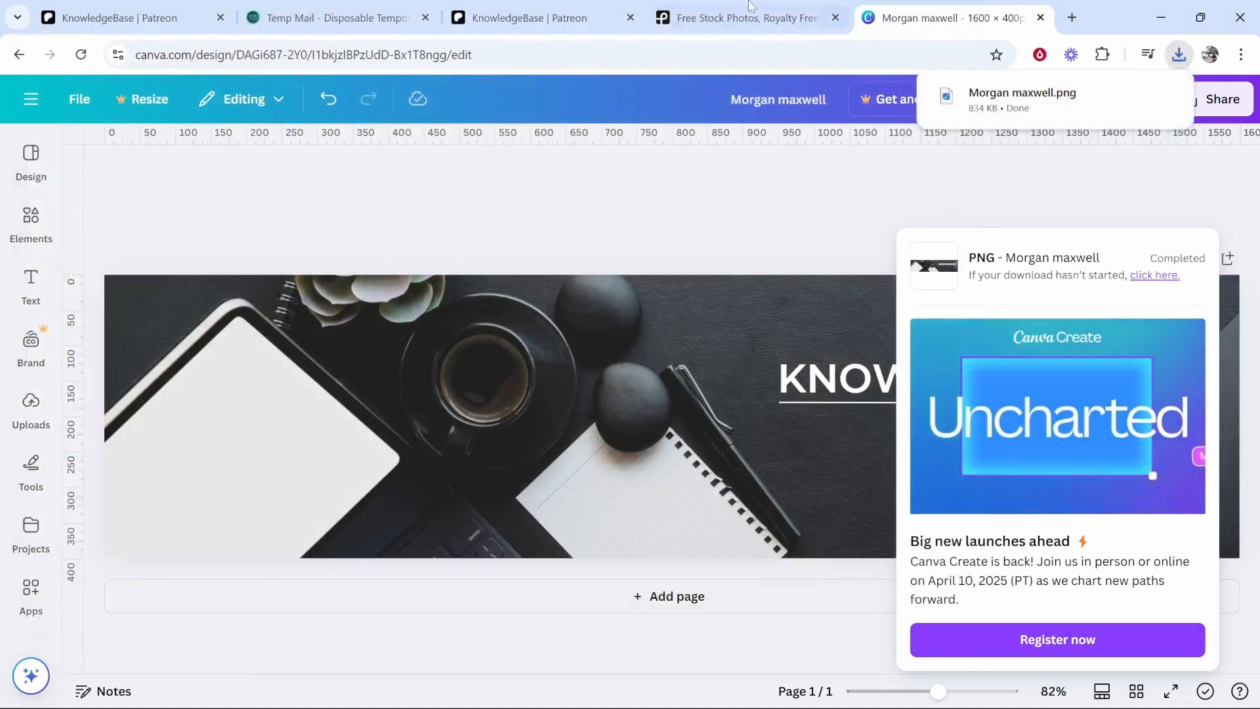
- Set the downloaded KNOWLEDGEBASE banner PNG as the Patreon page cover and save it
left_click(531, 13)
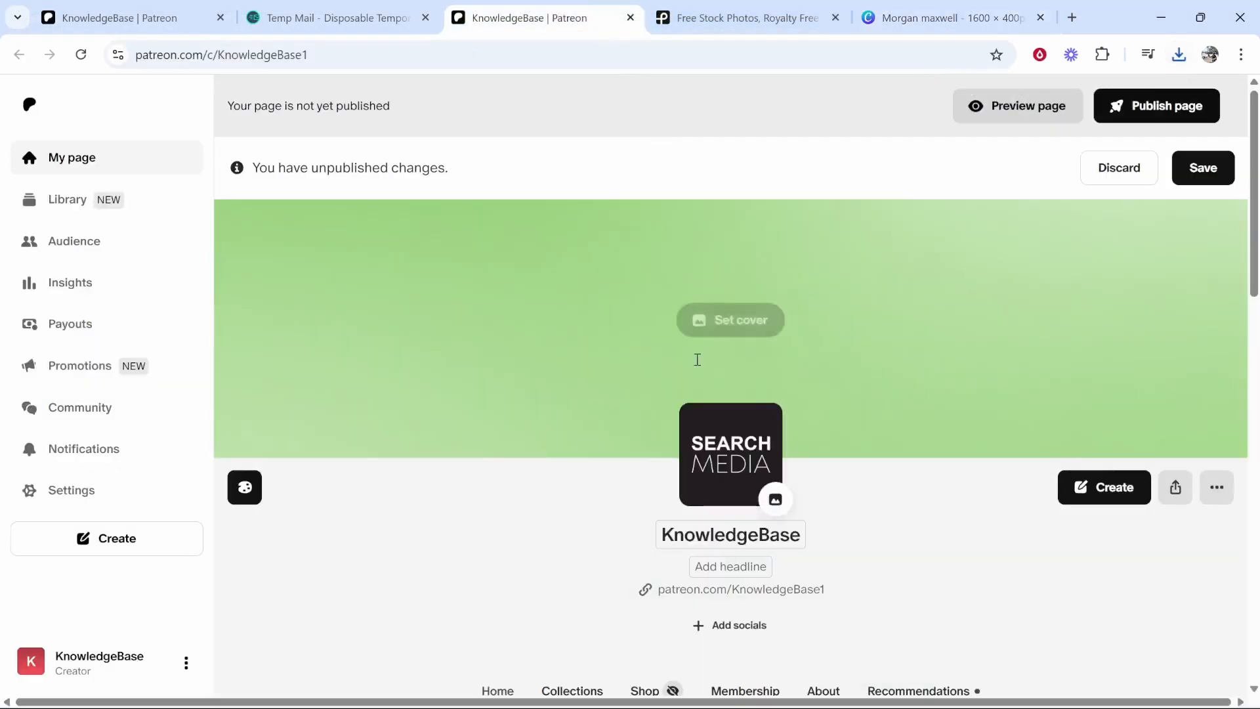
left_click(719, 322)
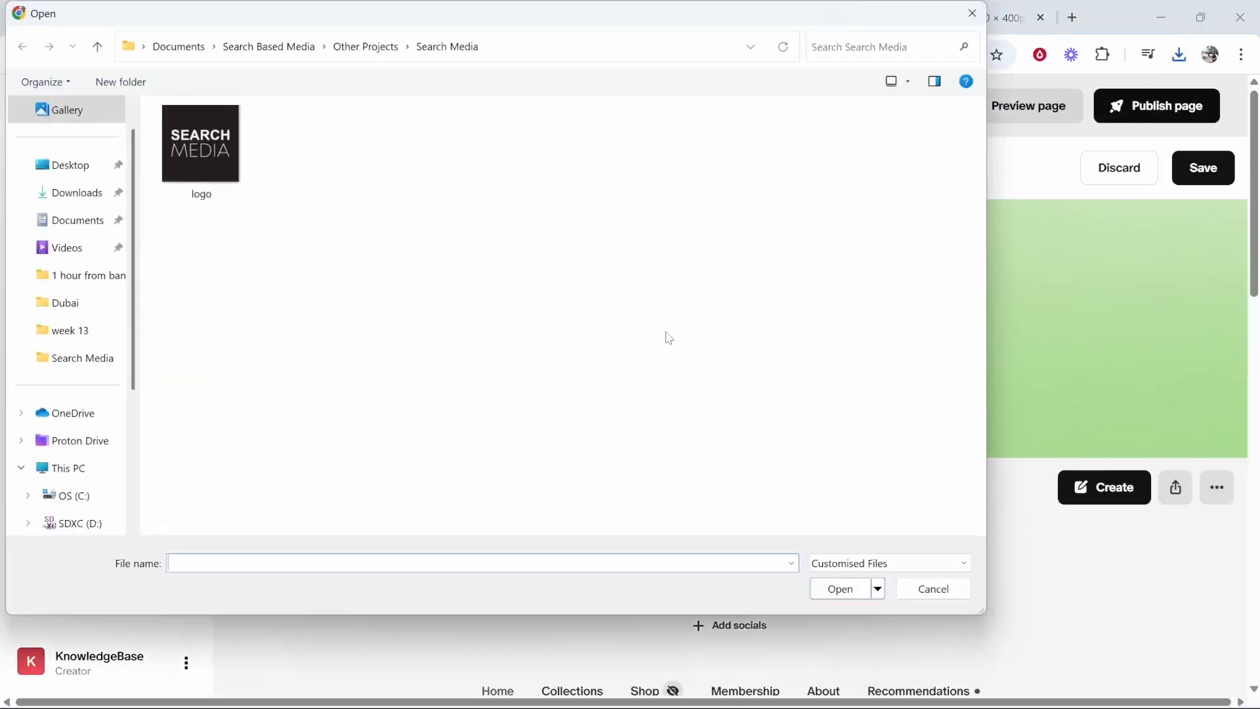
left_click(77, 193)
double_click(434, 156)
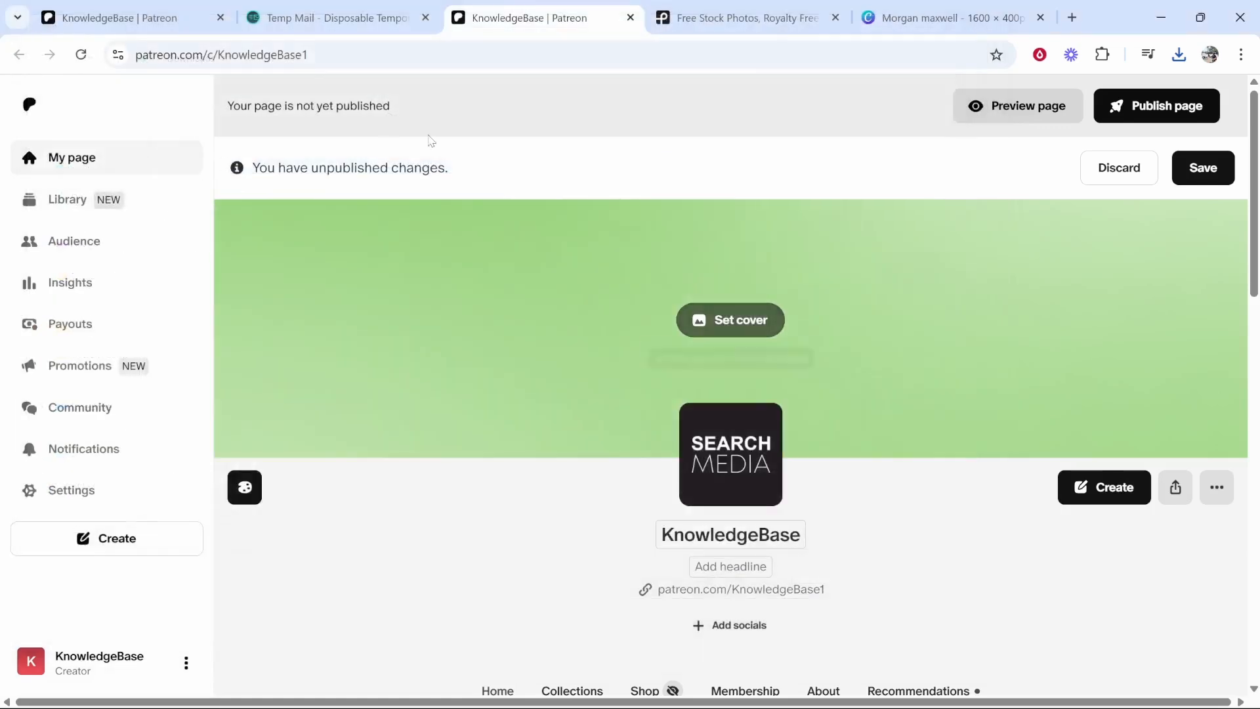
left_click(1208, 168)
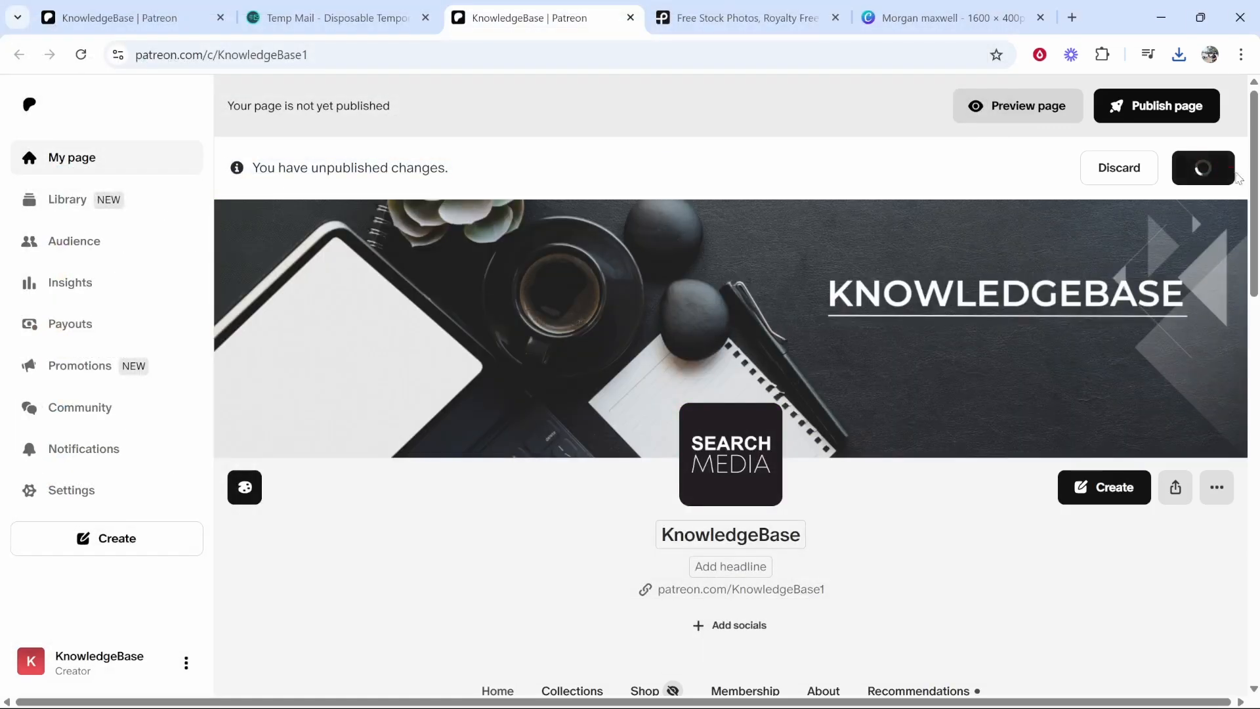
scroll(657, 512, "down", 1)
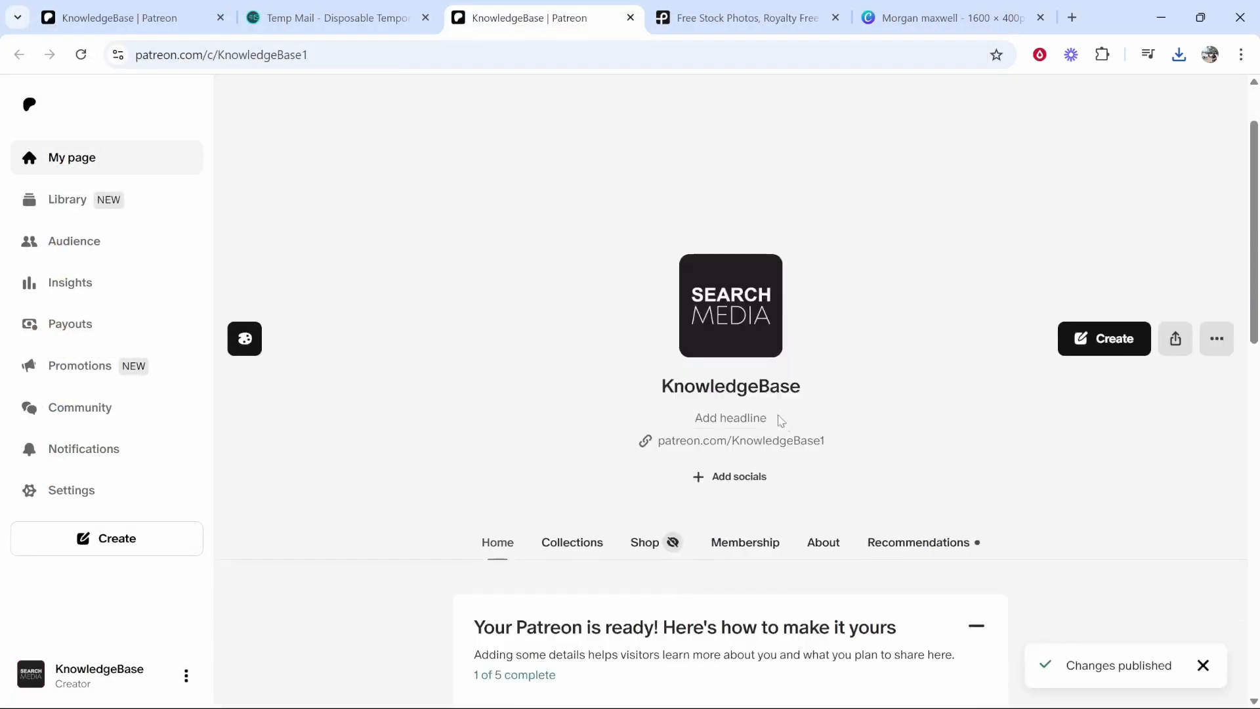
- Write the page headline 'Creating simple tutorial videos.'
left_click(748, 419)
type("Creating simple tutorial videos.")
scroll(872, 427, "down", 2)
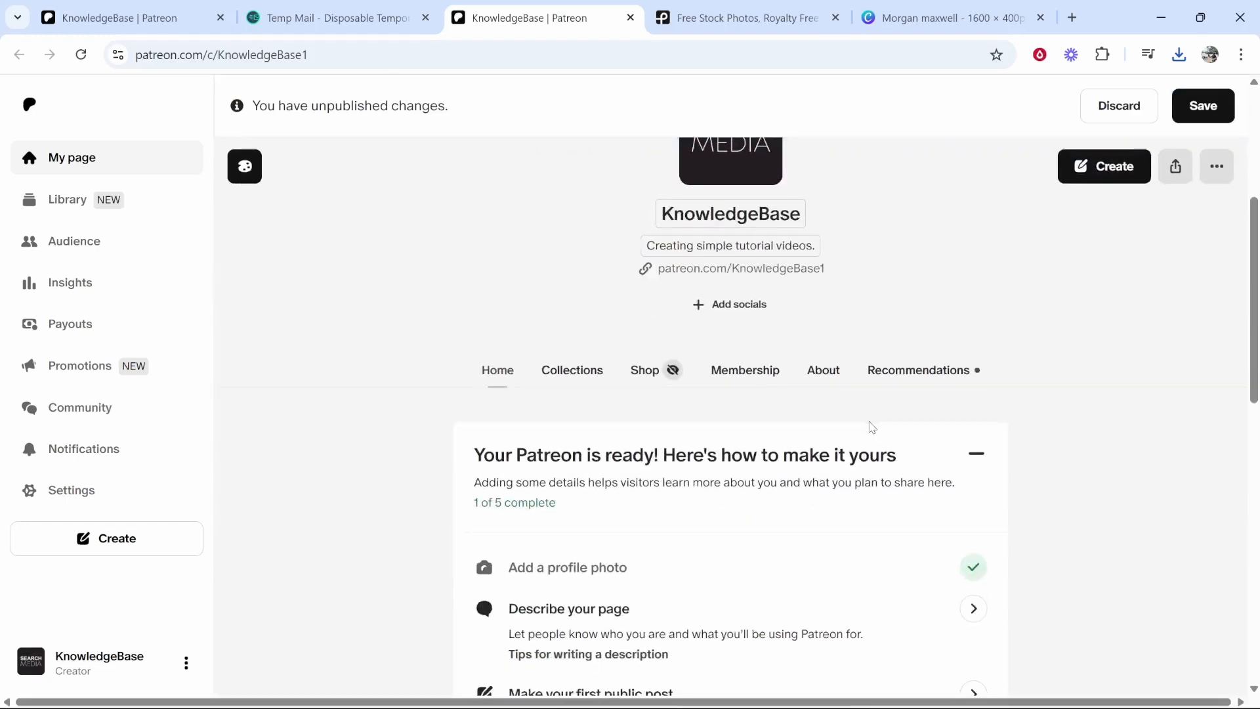
scroll(606, 309, "down", 3)
- Point out the setup checklist heading and its 'Add a profile photo' and 'Describe your page' steps
left_click_drag(477, 195, 899, 204)
left_click(857, 192)
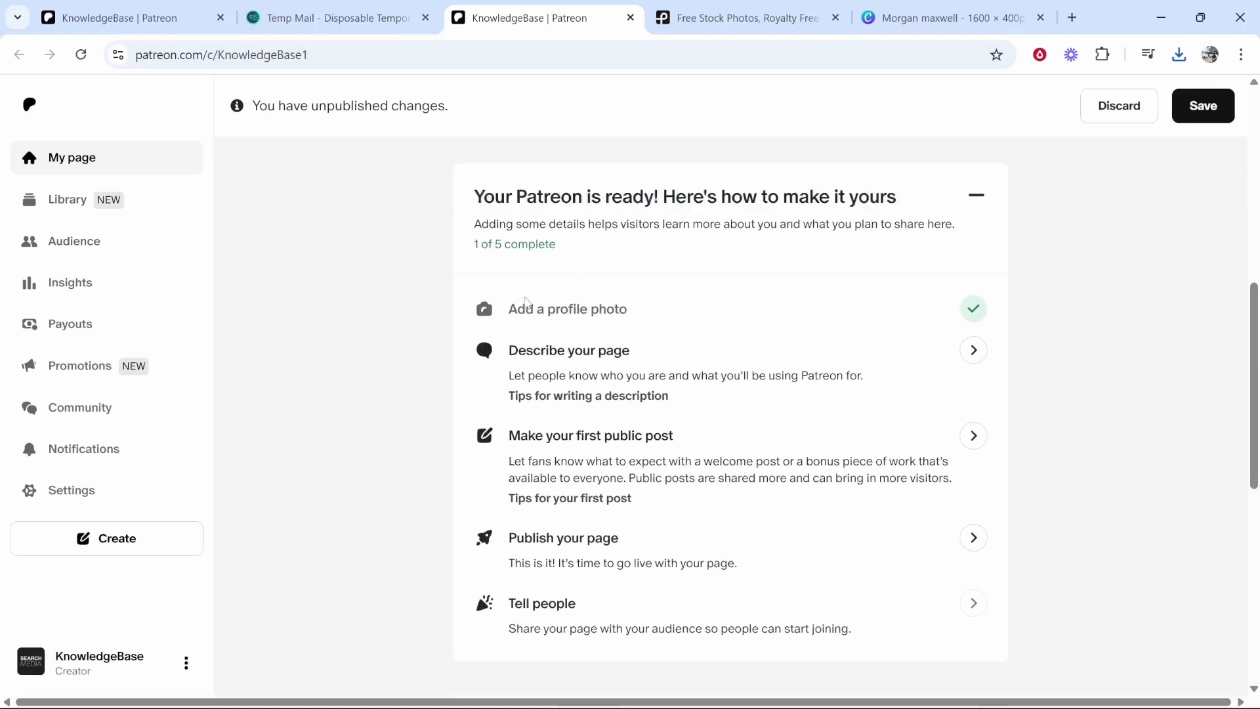
left_click_drag(510, 311, 666, 303)
left_click(666, 302)
left_click_drag(515, 344, 711, 354)
left_click(568, 354)
- Point out the 'Start a paid membership' heading further down the checklist
scroll(672, 375, "up", 8)
scroll(718, 206, "down", 6)
scroll(718, 207, "up", 3)
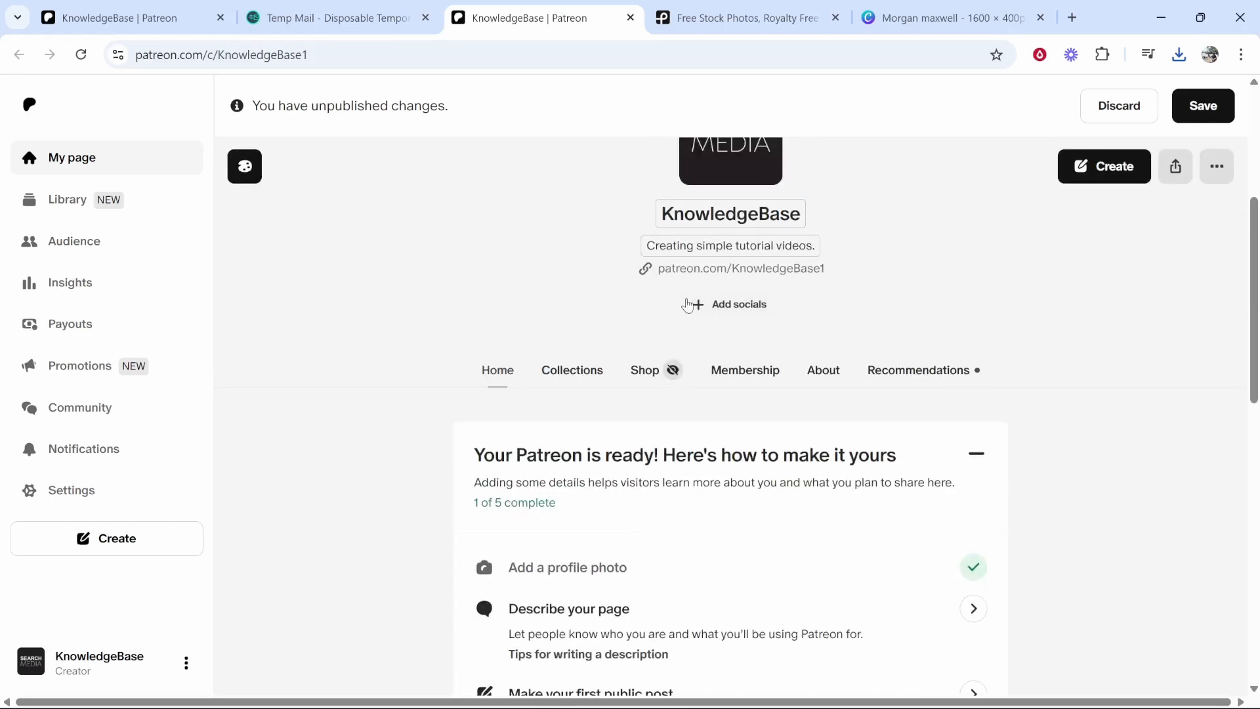
scroll(695, 314, "down", 8)
scroll(588, 440, "down", 3)
left_click_drag(474, 299, 681, 308)
left_click(657, 284)
scroll(654, 284, "down", 2)
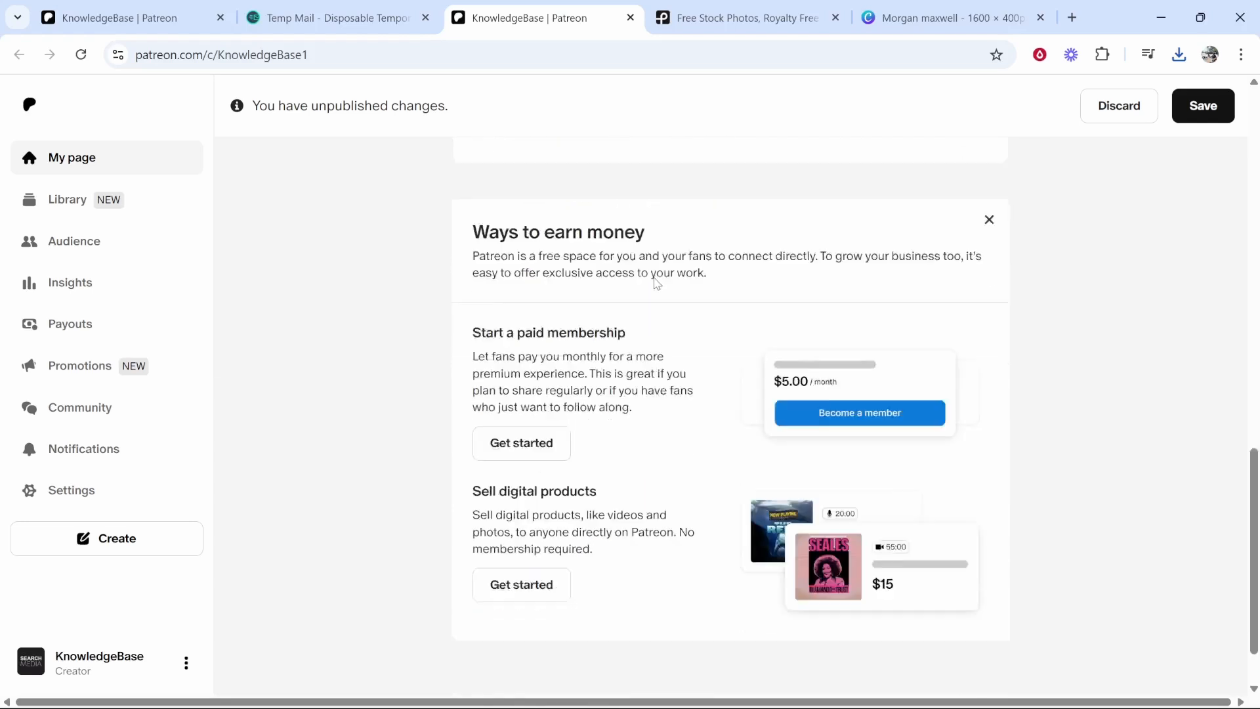
left_click_drag(480, 256, 629, 258)
left_click(567, 300)
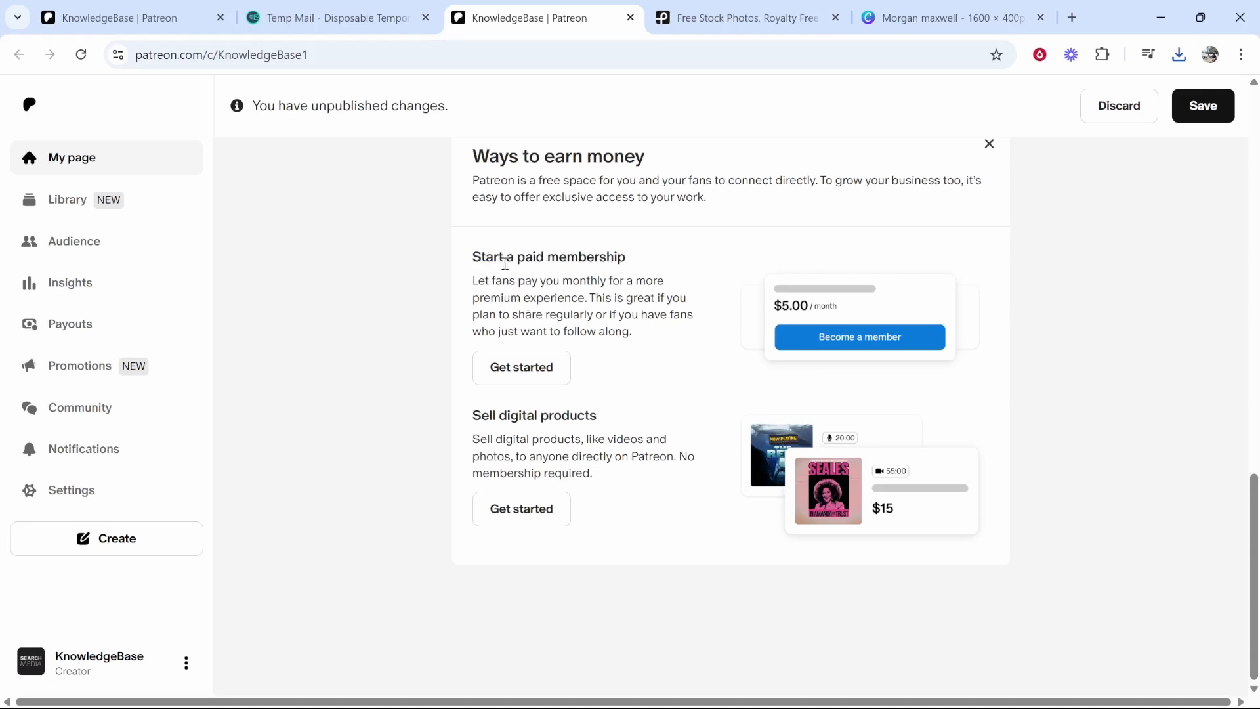
left_click_drag(474, 263, 633, 261)
left_click(510, 279)
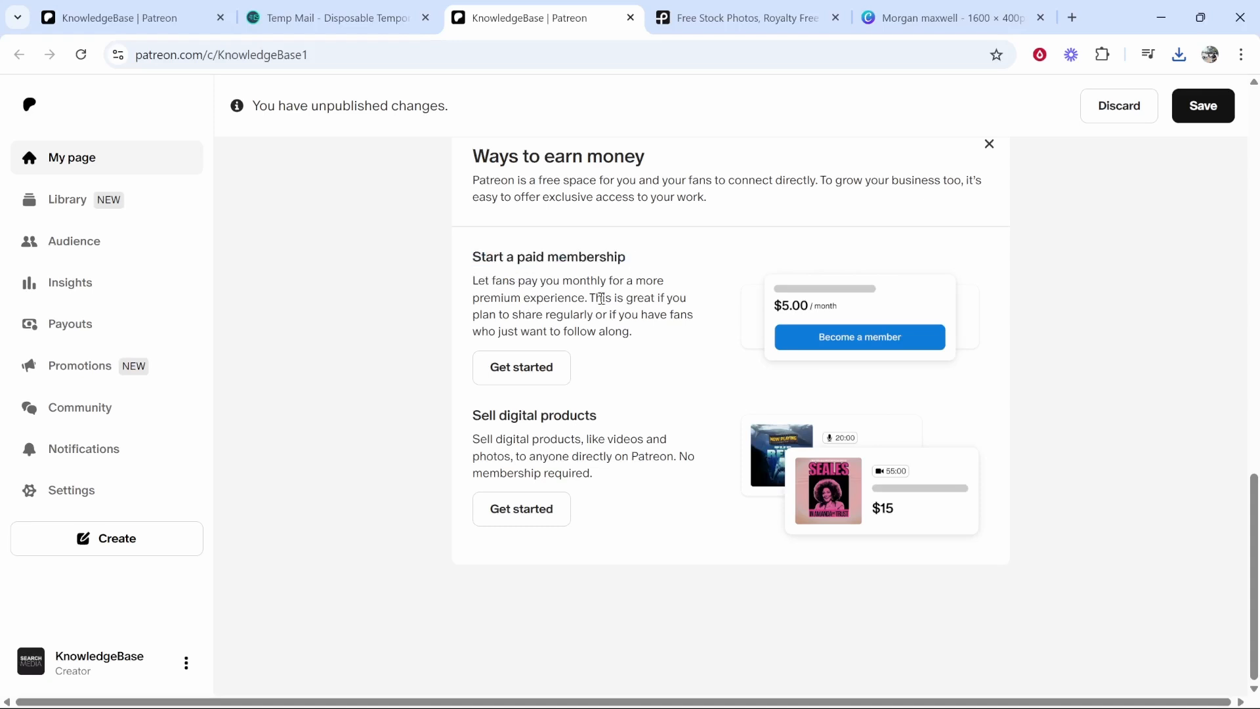
- Stay on the page at the 'Leave site?' prompt and save the pending cover and avatar changes
left_click(508, 373)
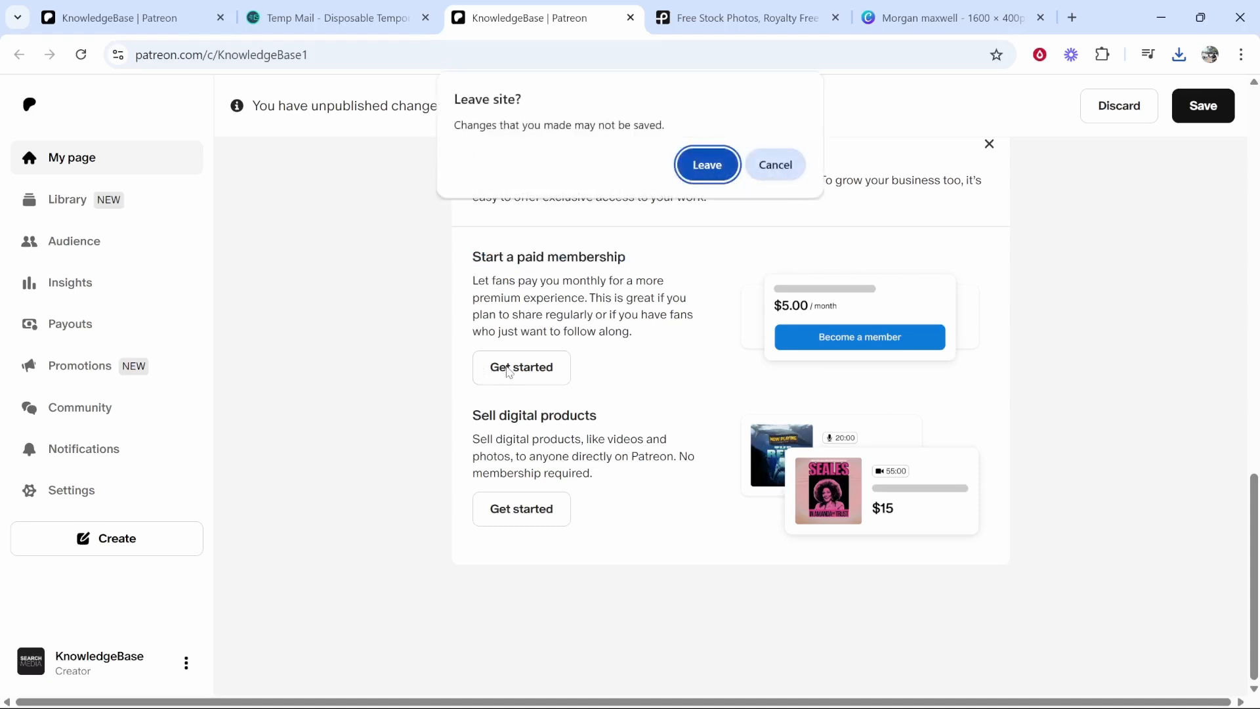
left_click(776, 165)
left_click(1215, 110)
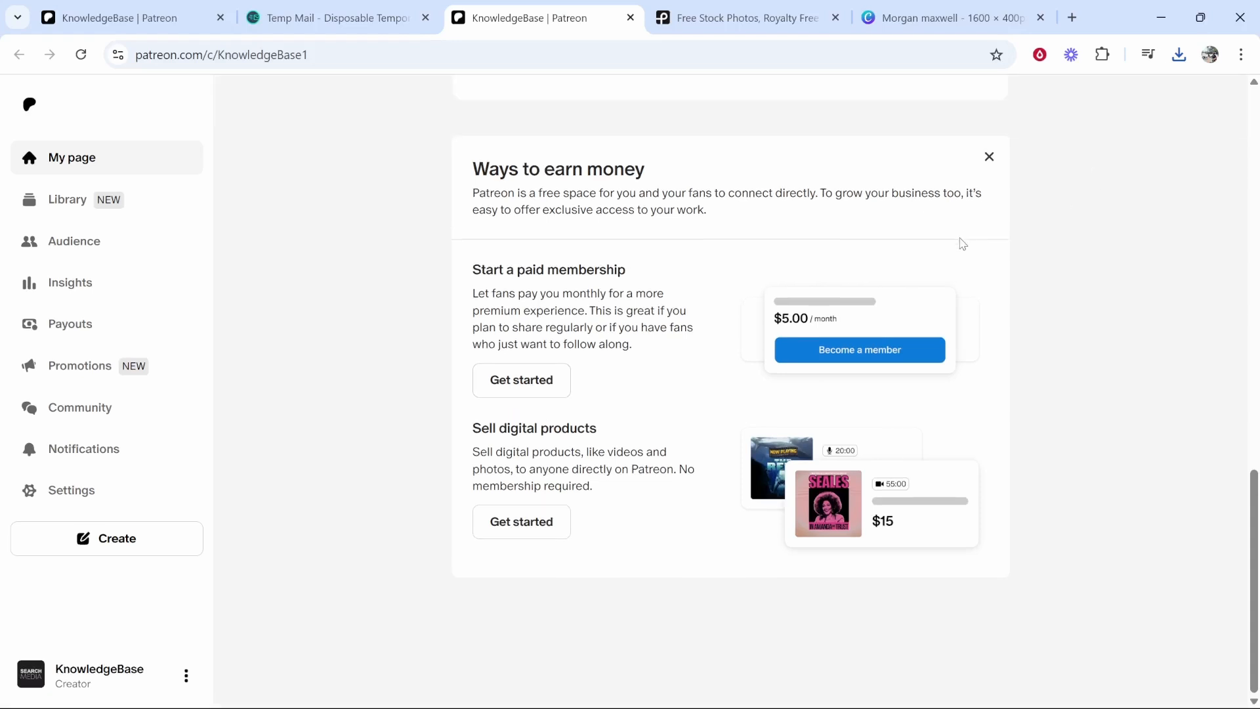
left_click(518, 387)
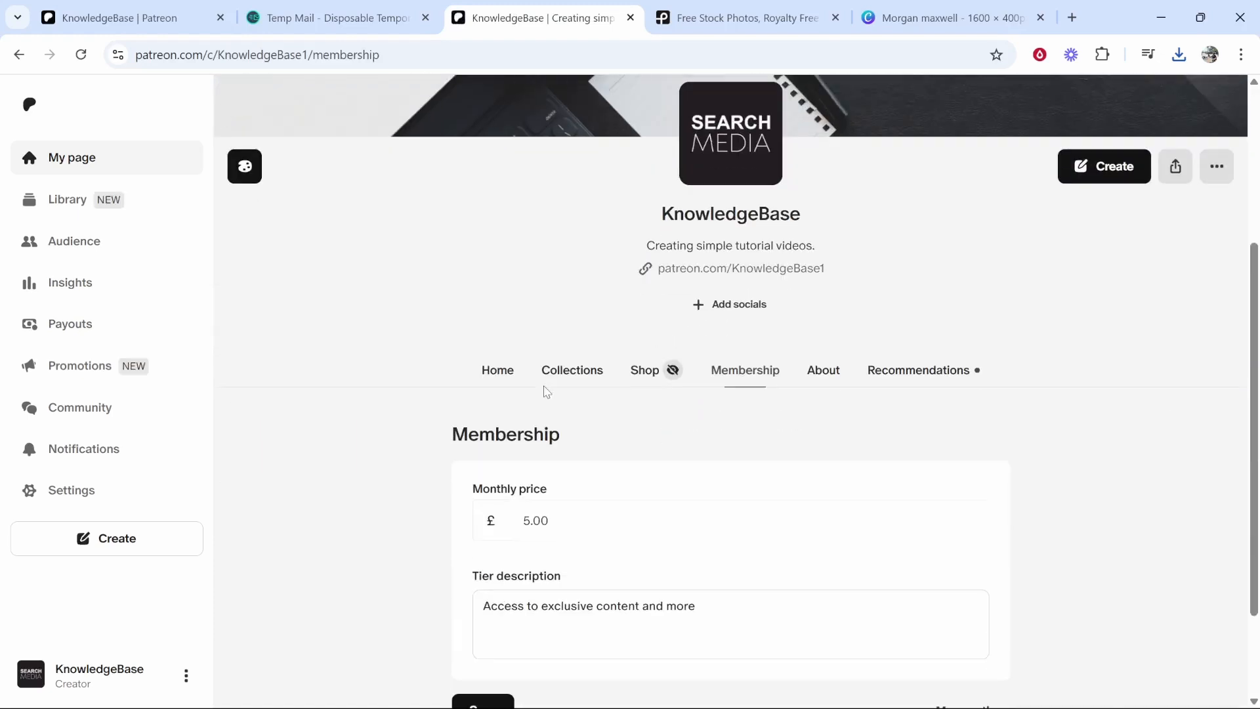
- Change the new tier's monthly price from 5.00 to 10
scroll(547, 392, "down", 2)
left_click_drag(560, 294, 453, 300)
left_click(458, 300)
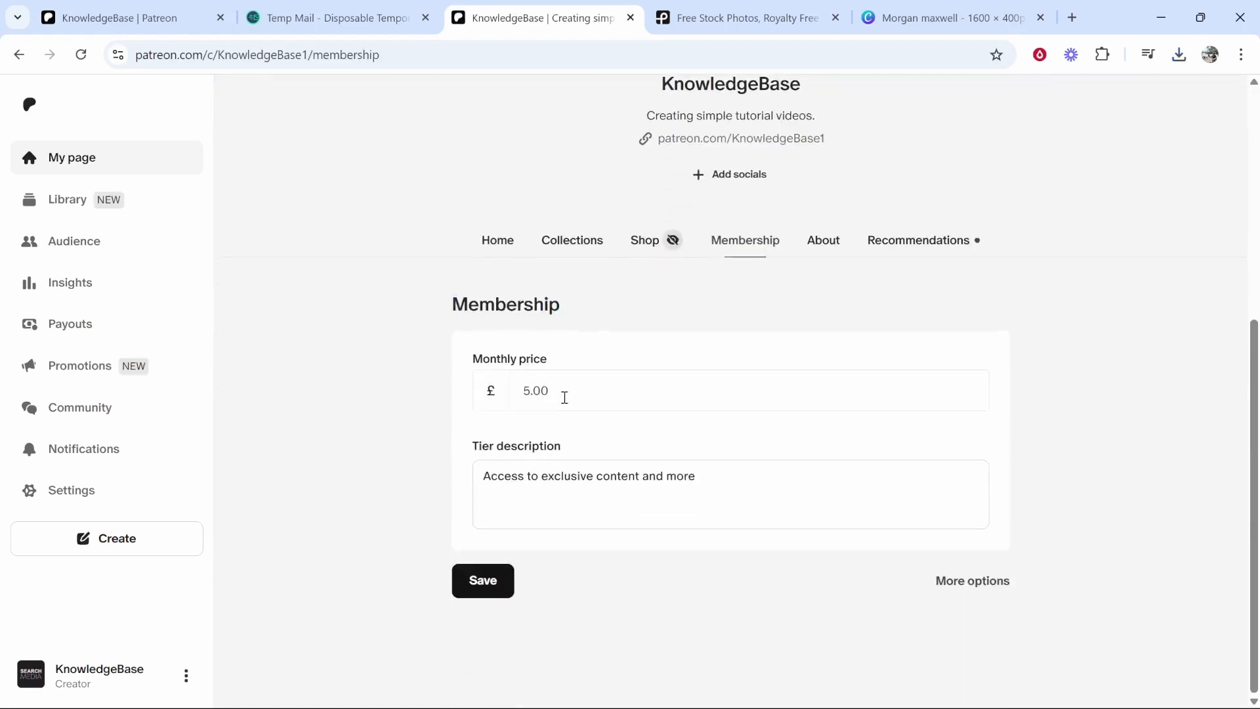
left_click_drag(570, 372, 505, 361)
left_click(578, 313)
left_click(570, 393)
type("10")
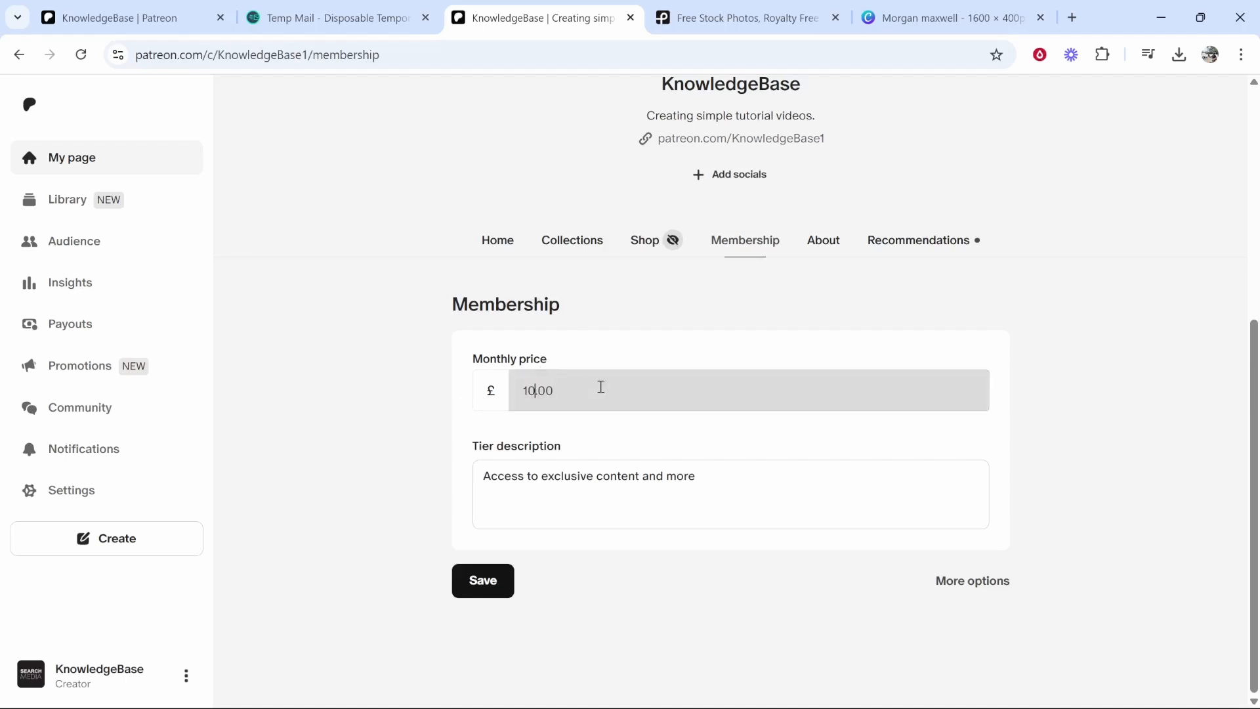
- Replace the default tier description with 'YouTube growth tips. Contnet ideas.' and 'Online business tutorials.'
left_click(560, 483)
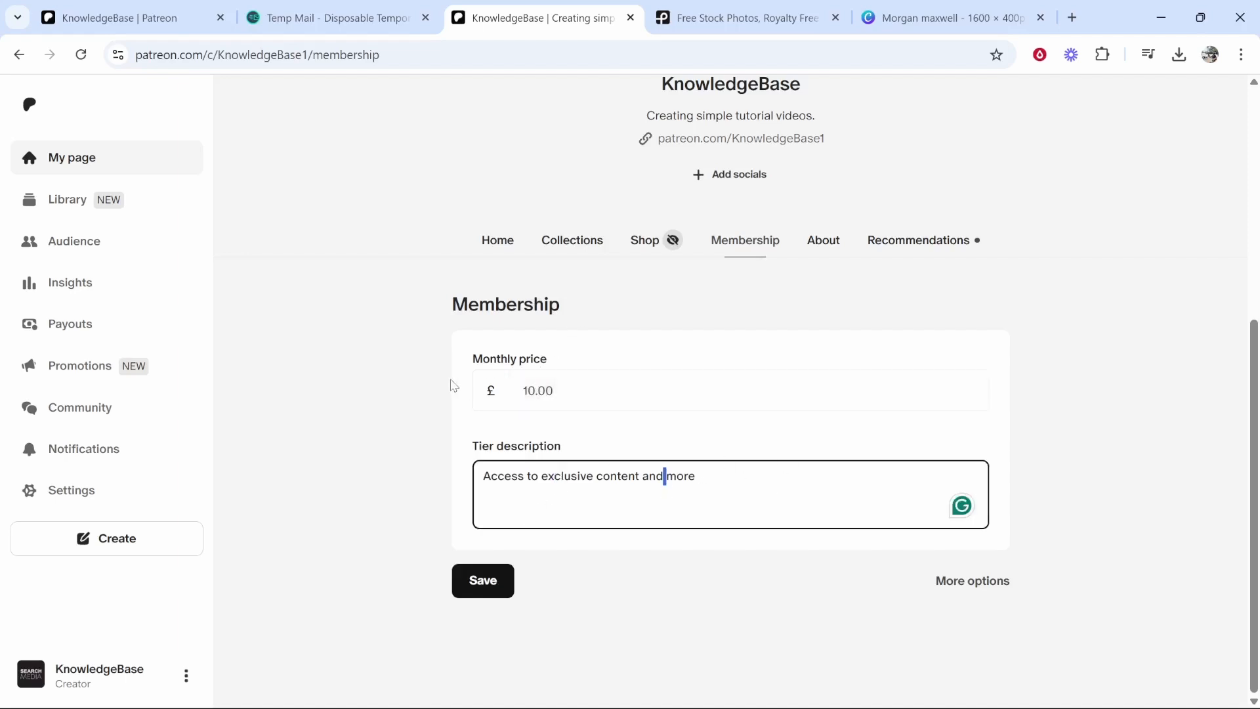
key("ctrl+a")
key("BackSpace")
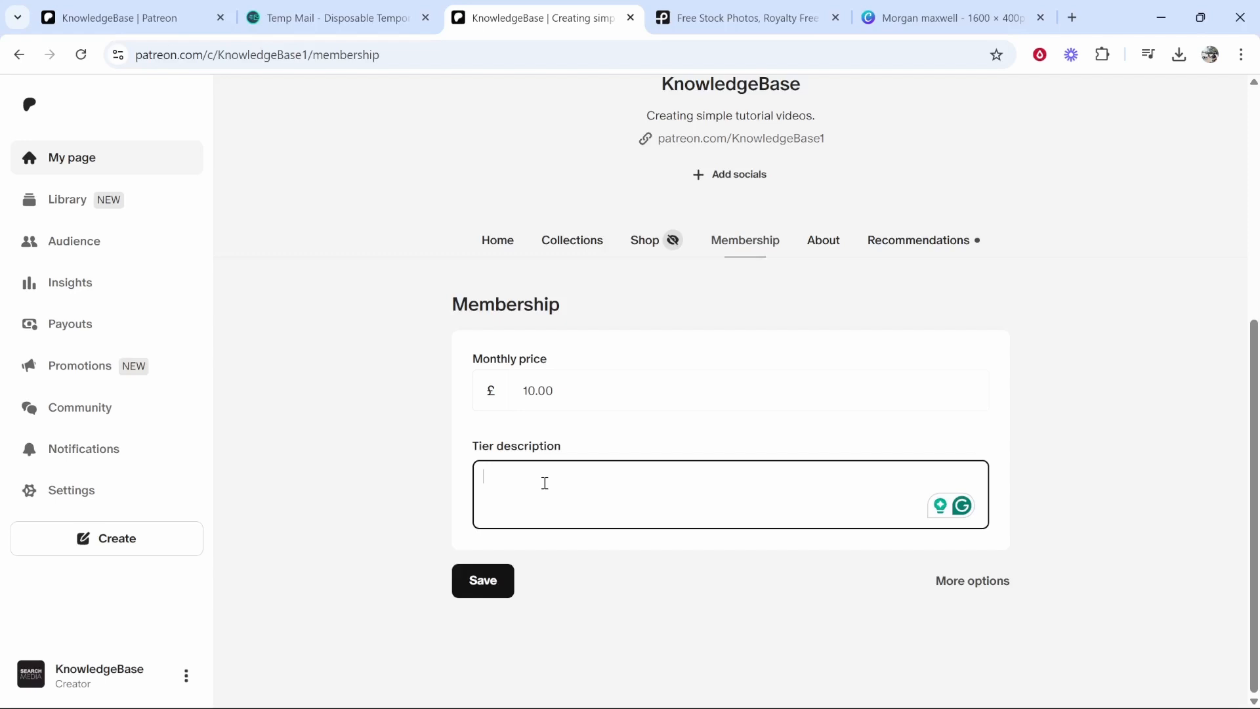
left_click_drag(557, 394, 540, 392)
left_click(563, 328)
left_click(565, 463)
type("You")
type("Tube grow")
type("th tips. Contnet ")
type("ideas")
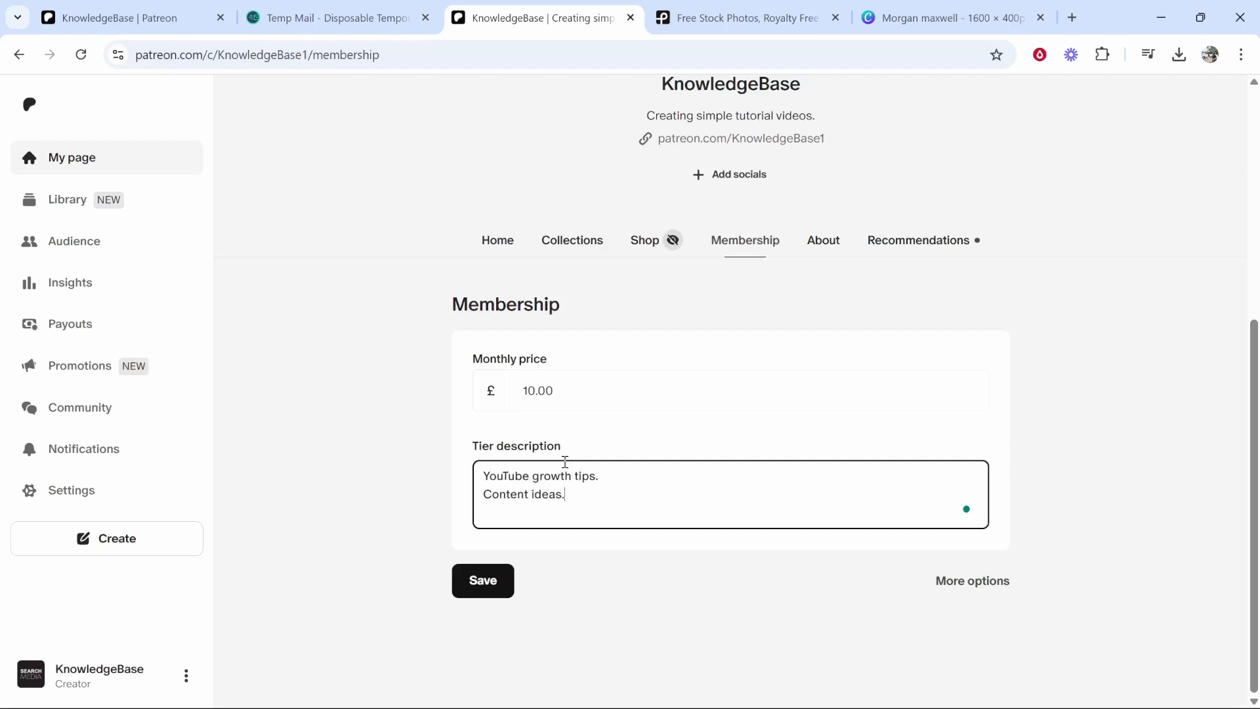
type(".")
key("Return")
type("Online business tutorials.")
- Prefix the benefit lines with dashes and save the £10/month tier
left_click(487, 476)
type("-")
left_click(484, 494)
type("- -")
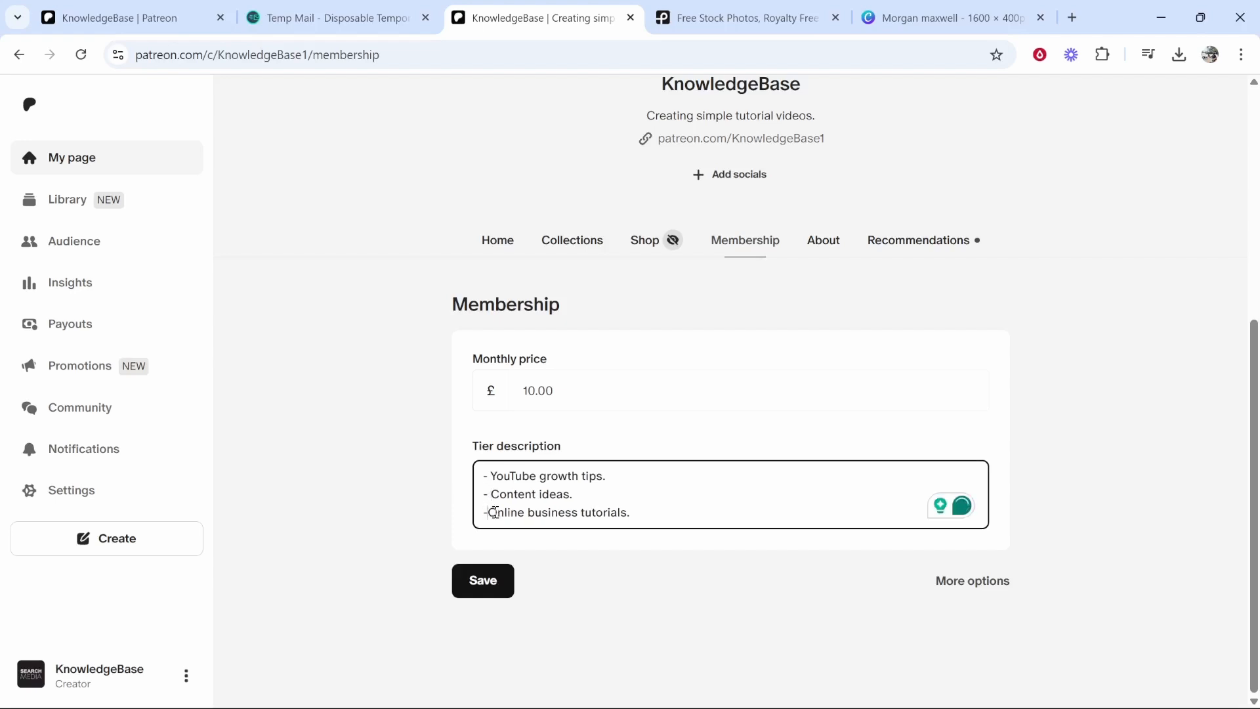
left_click(482, 579)
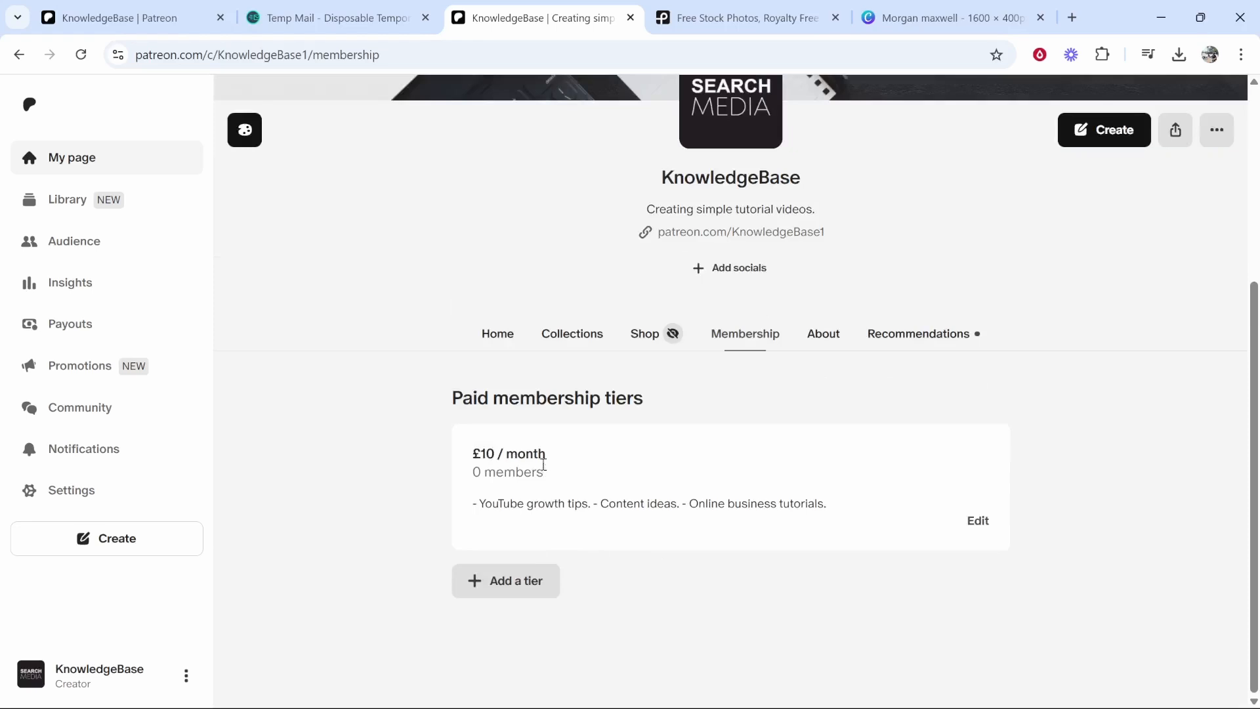
left_click_drag(557, 455, 454, 465)
- Add a second membership tier priced at 50 per month
left_click(515, 445)
left_click(481, 582)
scroll(481, 581, "down", 4)
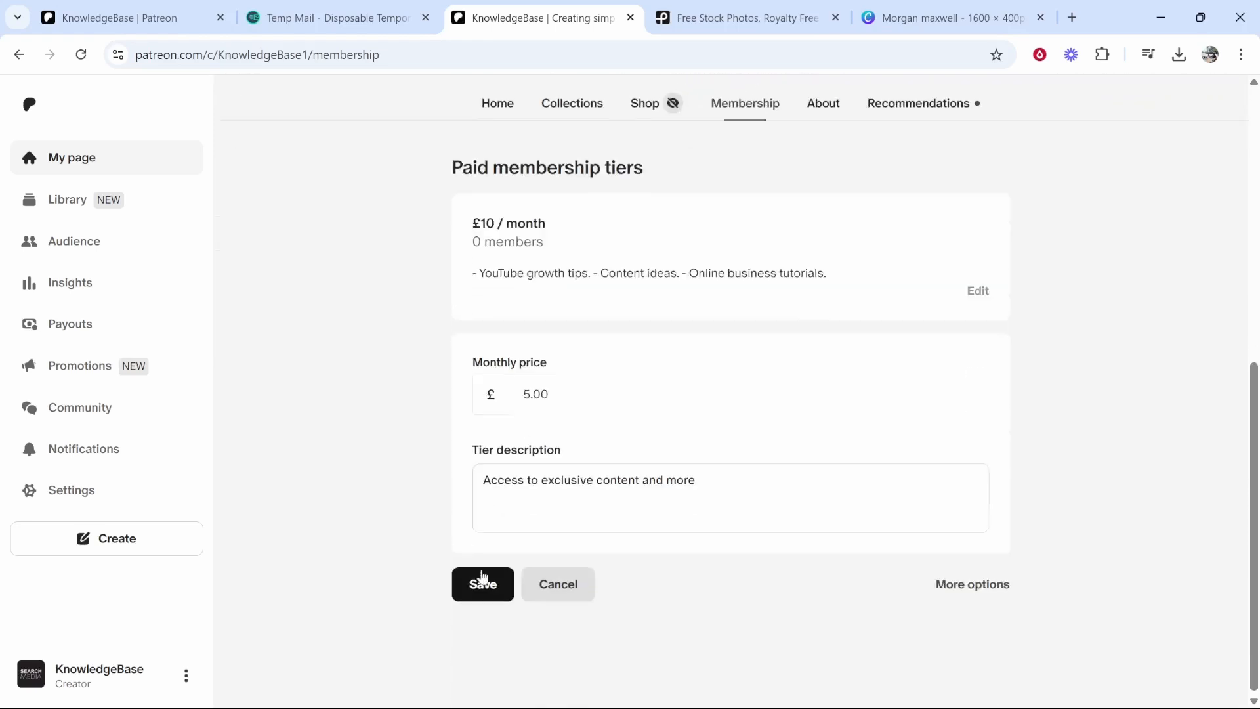
double_click(583, 391)
key("BackSpace")
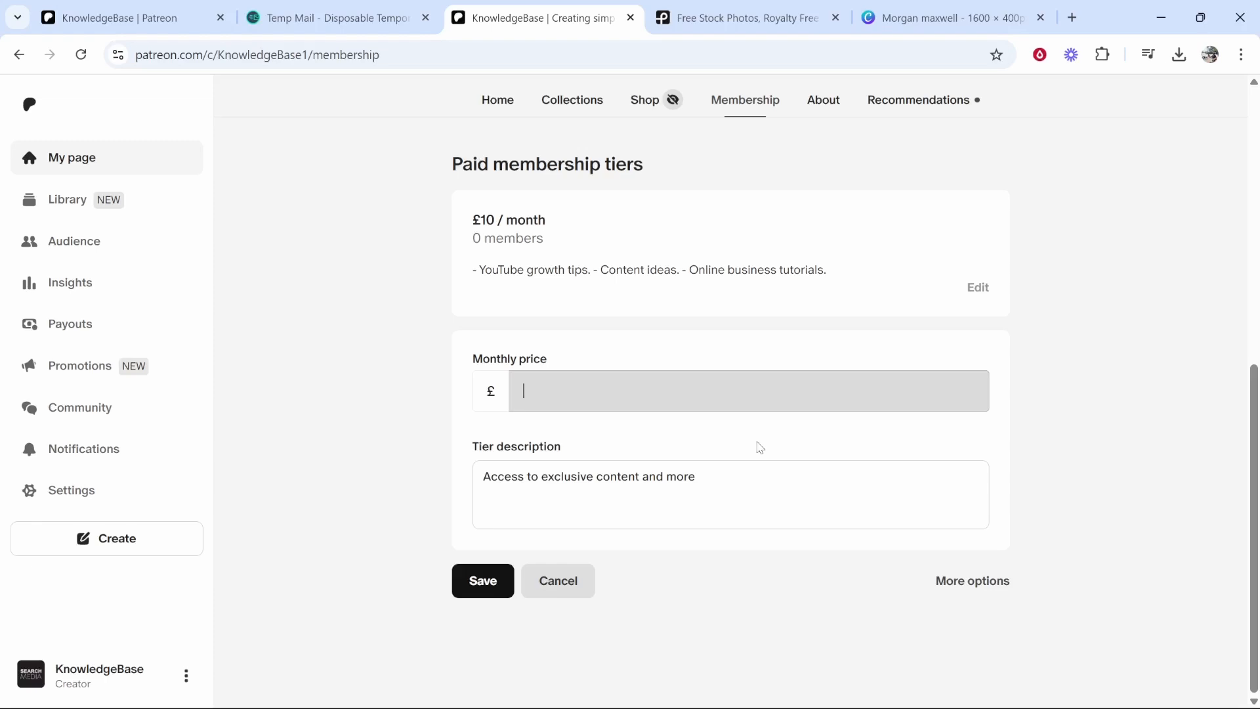
type("50")
- Set the new tier's description to '1-1 call with me.' and save the £50 tier
left_click(758, 480)
type("1-1")
key("ctrl+a")
key("BackSpace")
type("1-1 call with me.")
left_click(485, 579)
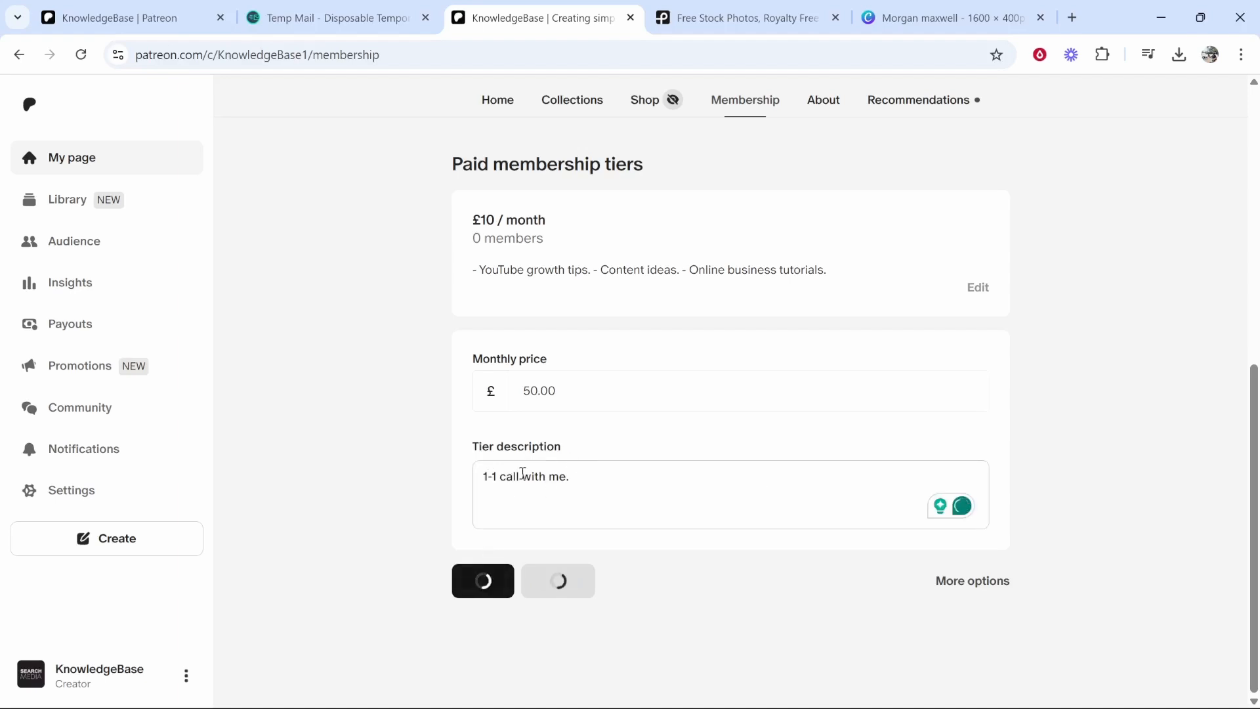
- Review both tiers under the Paid membership tiers heading
scroll(726, 413, "up", 2)
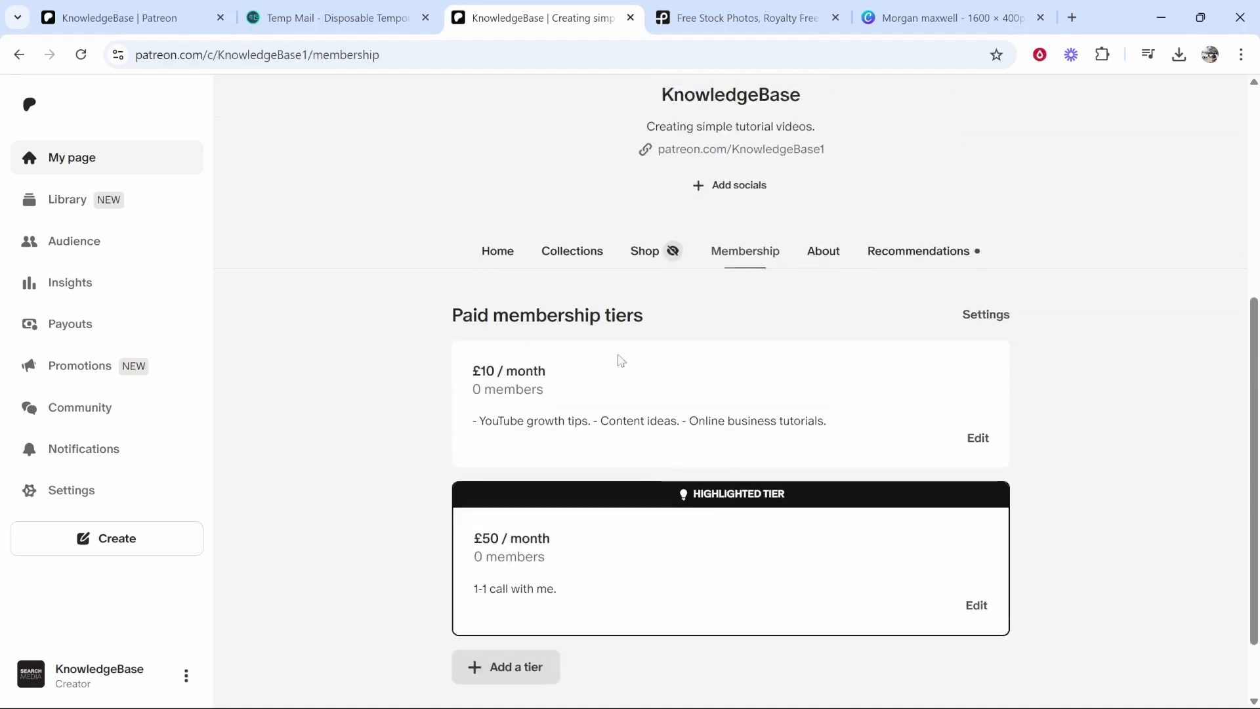
left_click_drag(456, 319, 707, 327)
scroll(659, 315, "down", 1)
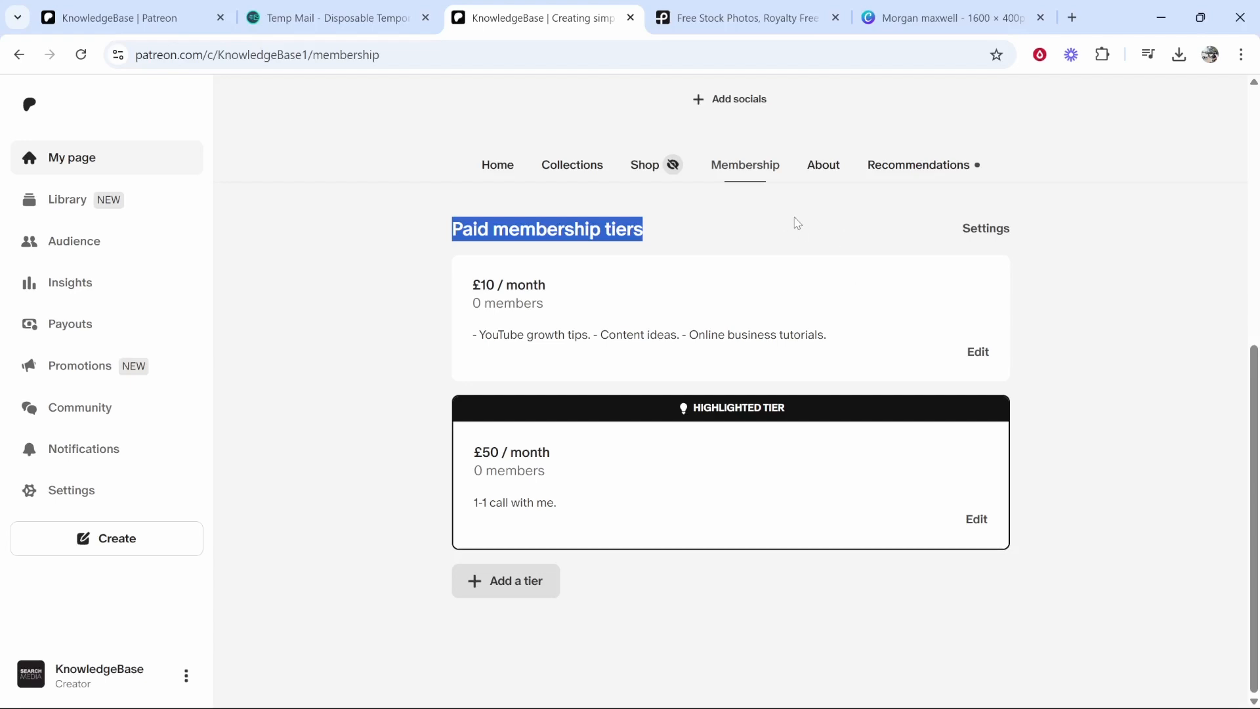
left_click(644, 232)
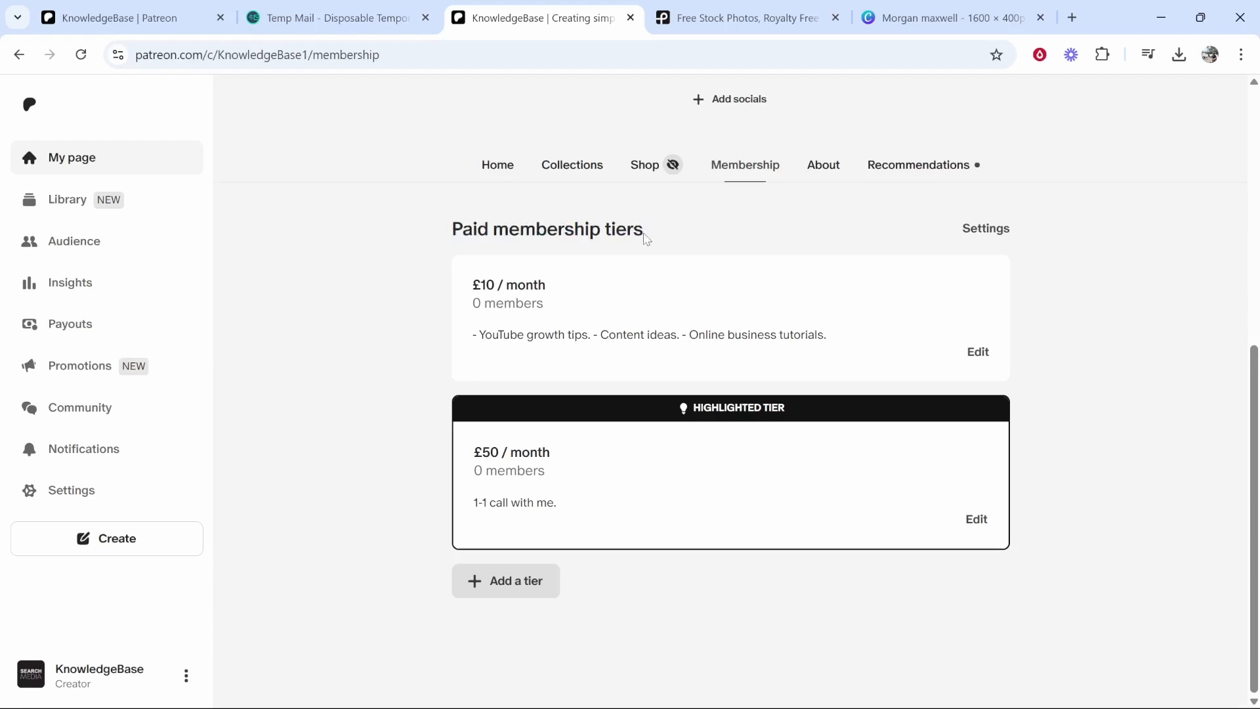
- Point out the £10/month and £50/month prices and the '1-1 call with me.' description
left_click_drag(468, 293, 547, 285)
left_click(547, 286)
triple_click(472, 454)
left_click_drag(563, 502, 466, 507)
left_click(306, 411)
- Look at Payouts and the Add payout method screen, then return to the creator page
scroll(338, 402, "up", 4)
left_click(48, 329)
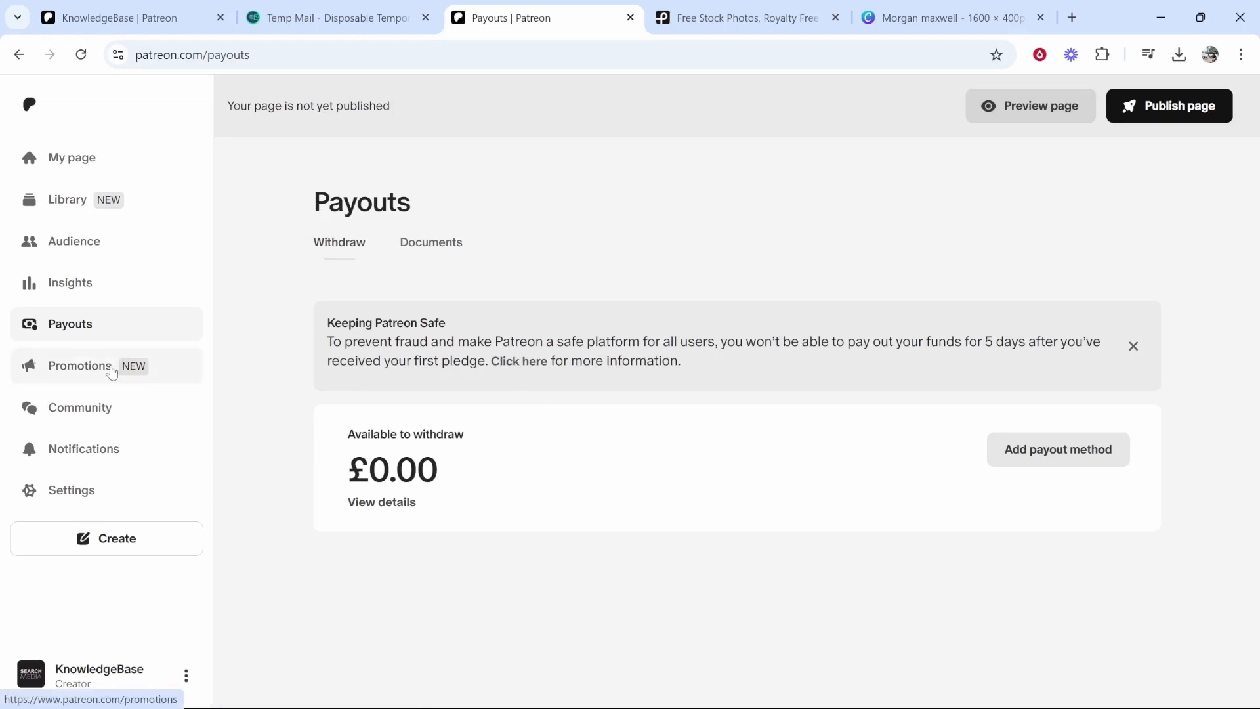
left_click(1043, 453)
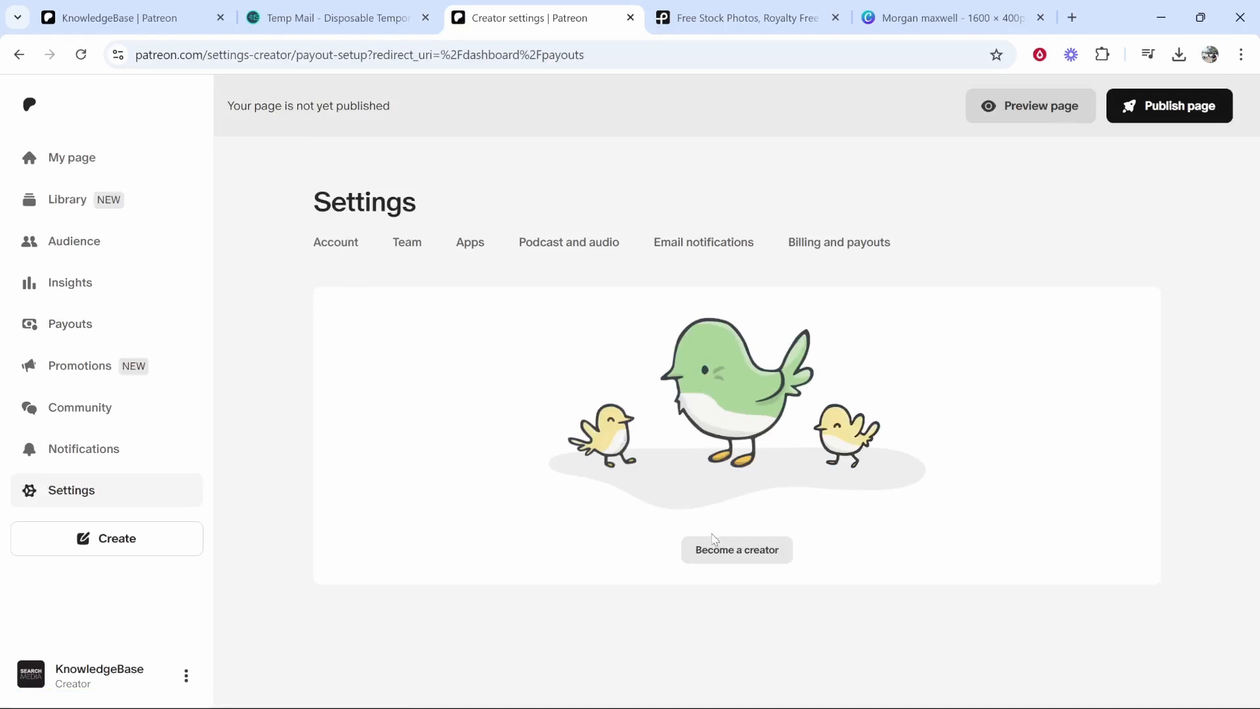
left_click(715, 550)
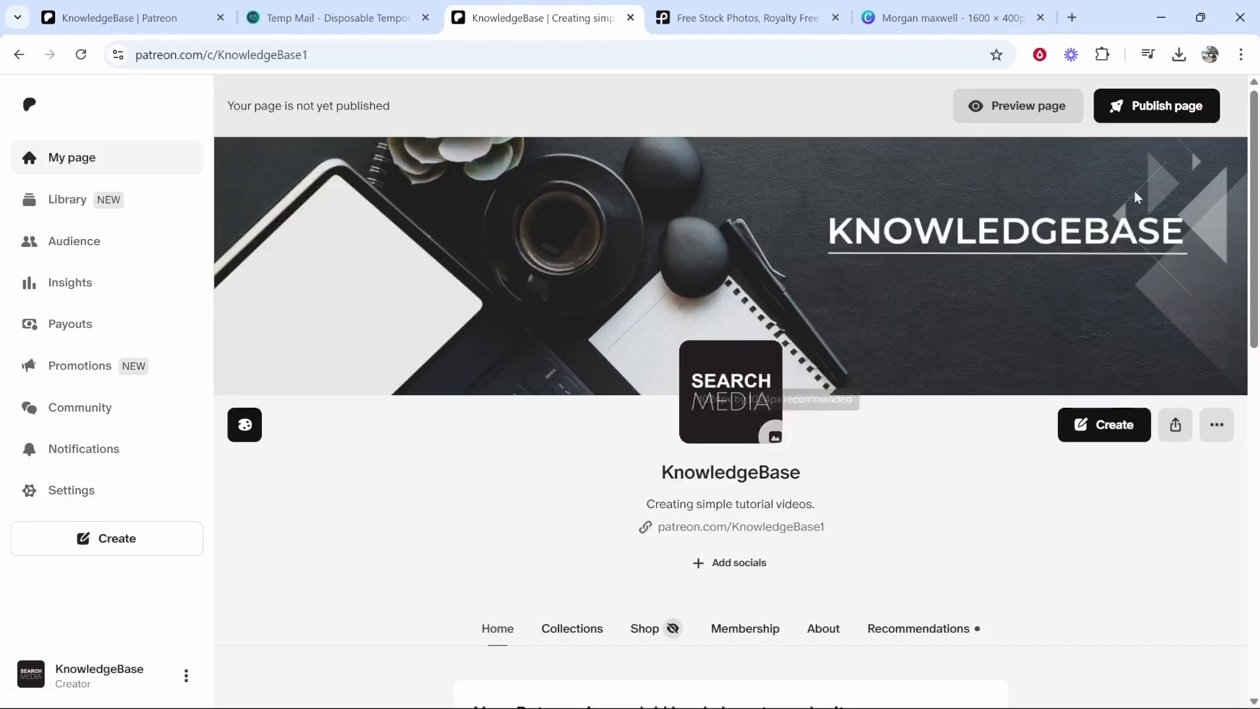
- Start publishing the page and supply the legal first name and surname
left_click(1186, 107)
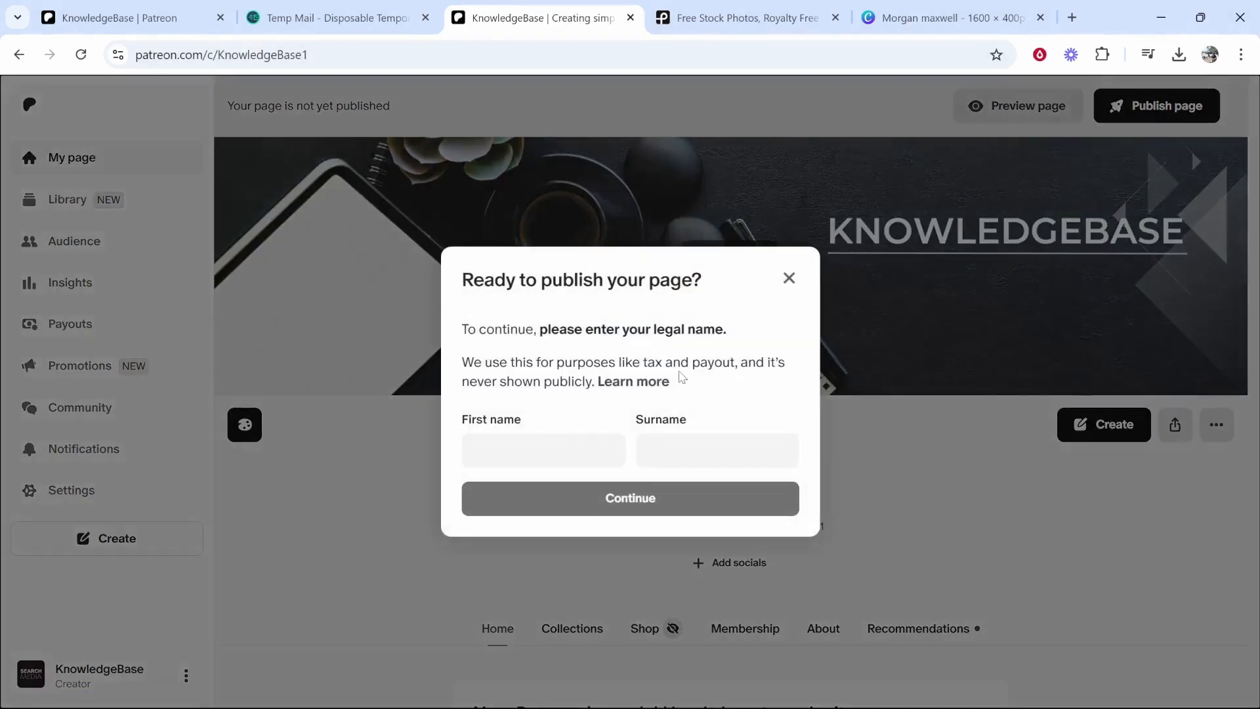
left_click(518, 451)
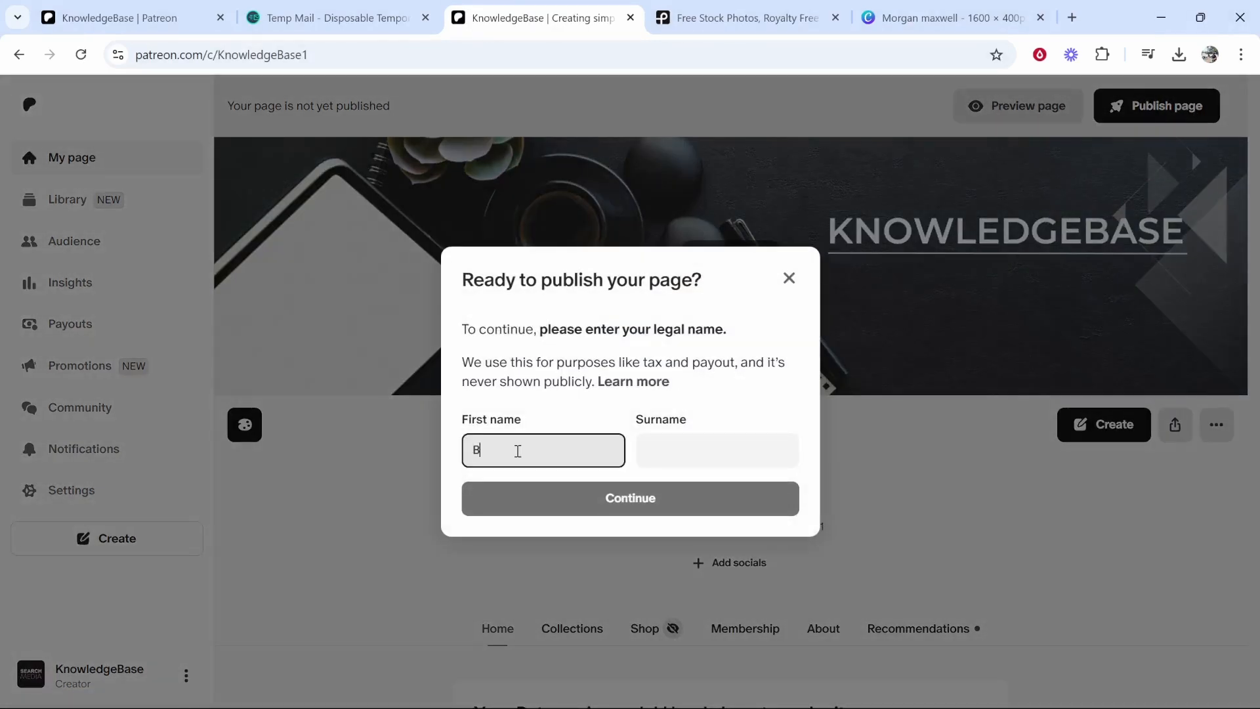
key("Tab")
type("Ha")
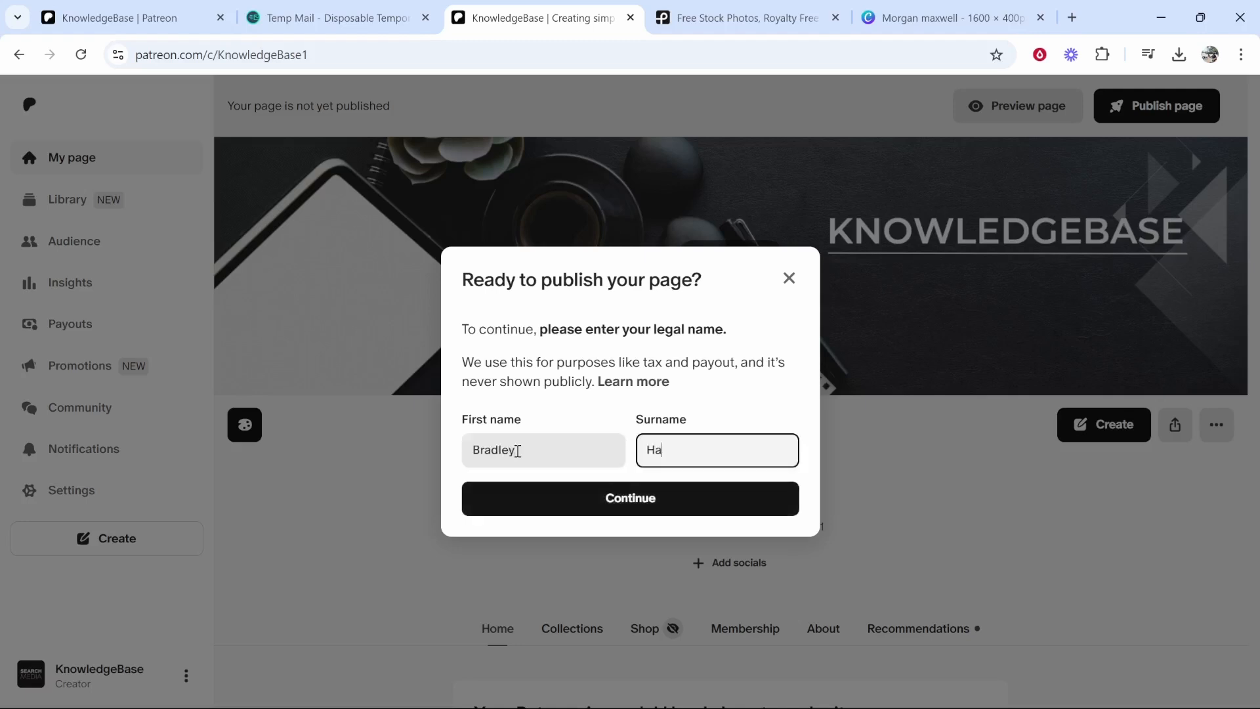
left_click(565, 498)
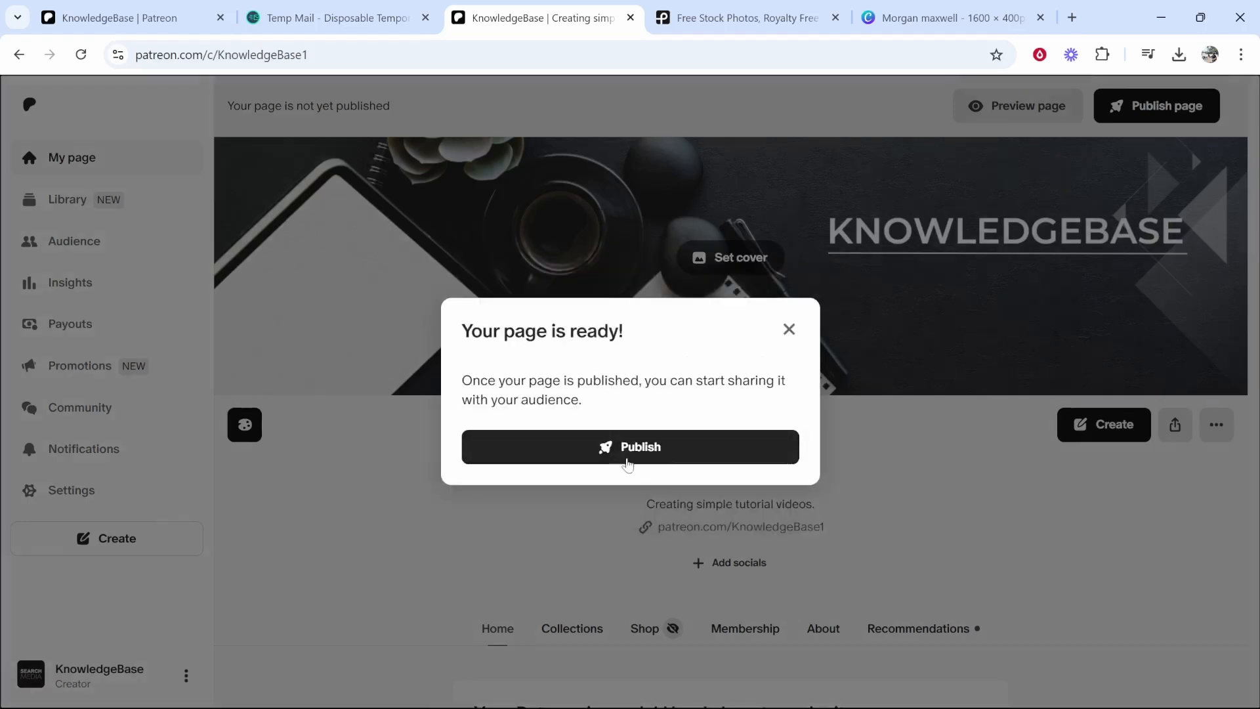
- Make the KnowledgeBase page live and dismiss the 'Your page is live!' dialog
left_click(668, 455)
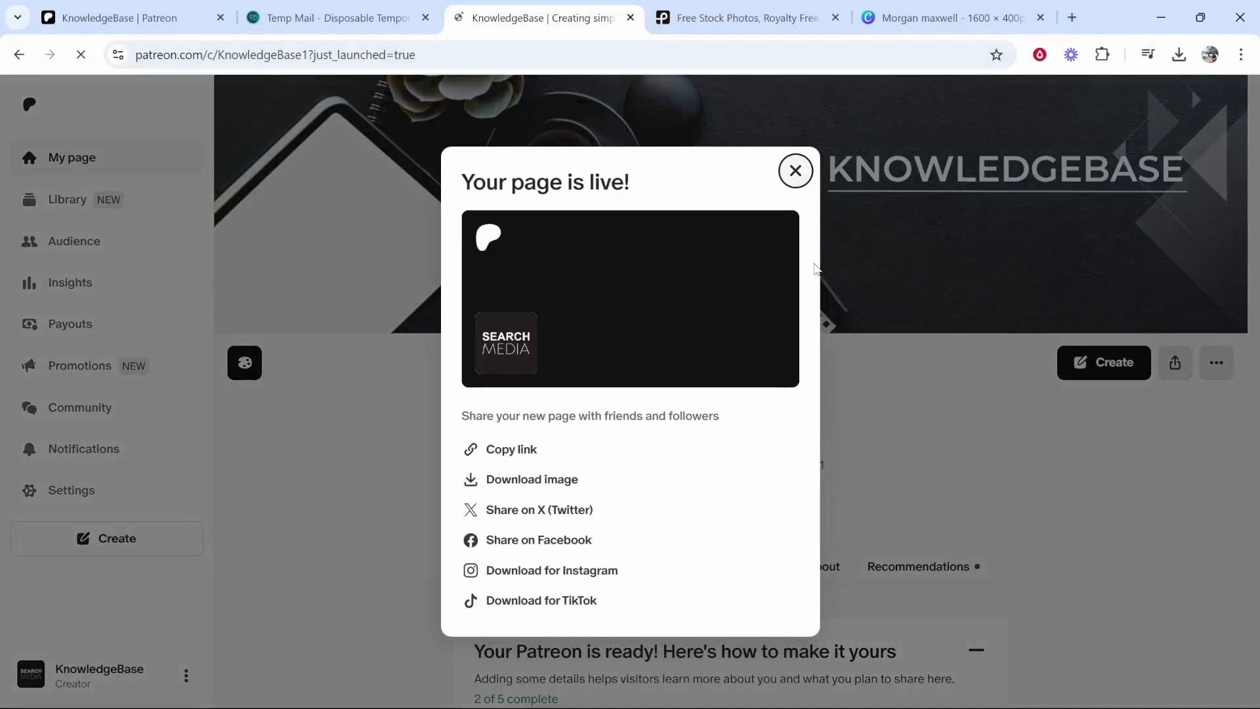
left_click(796, 171)
scroll(436, 374, "down", 10)
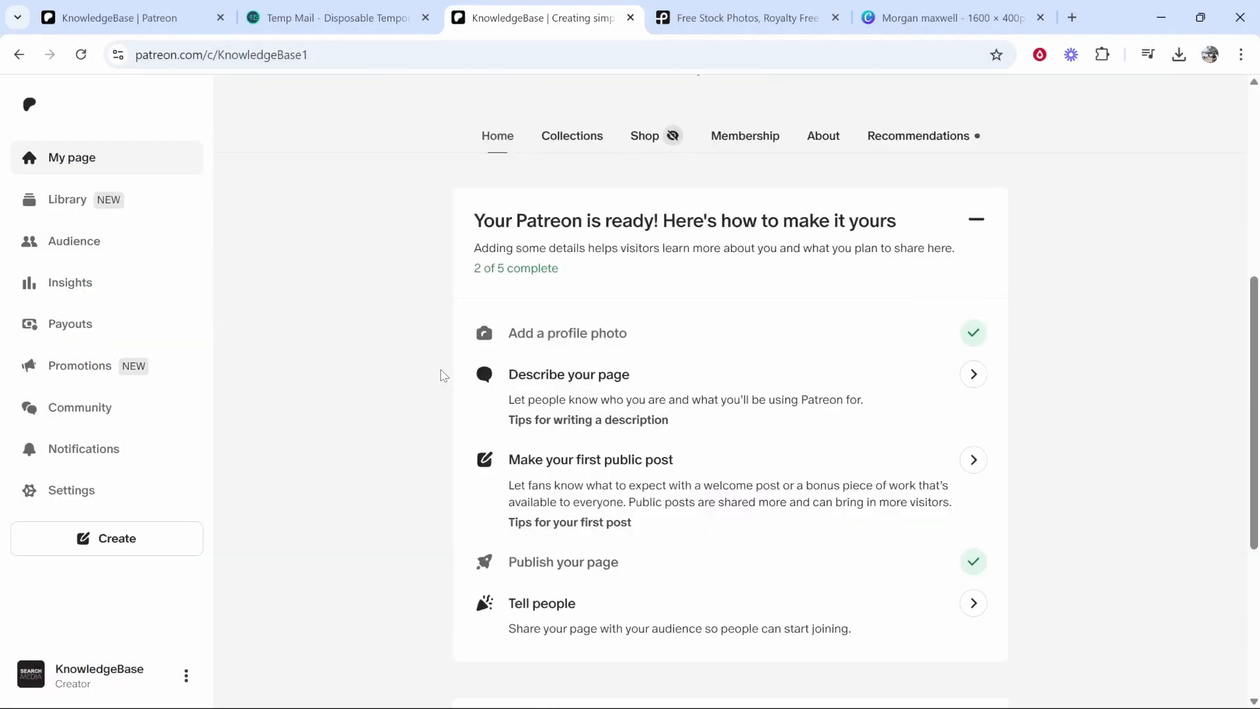
scroll(458, 382, "up", 10)
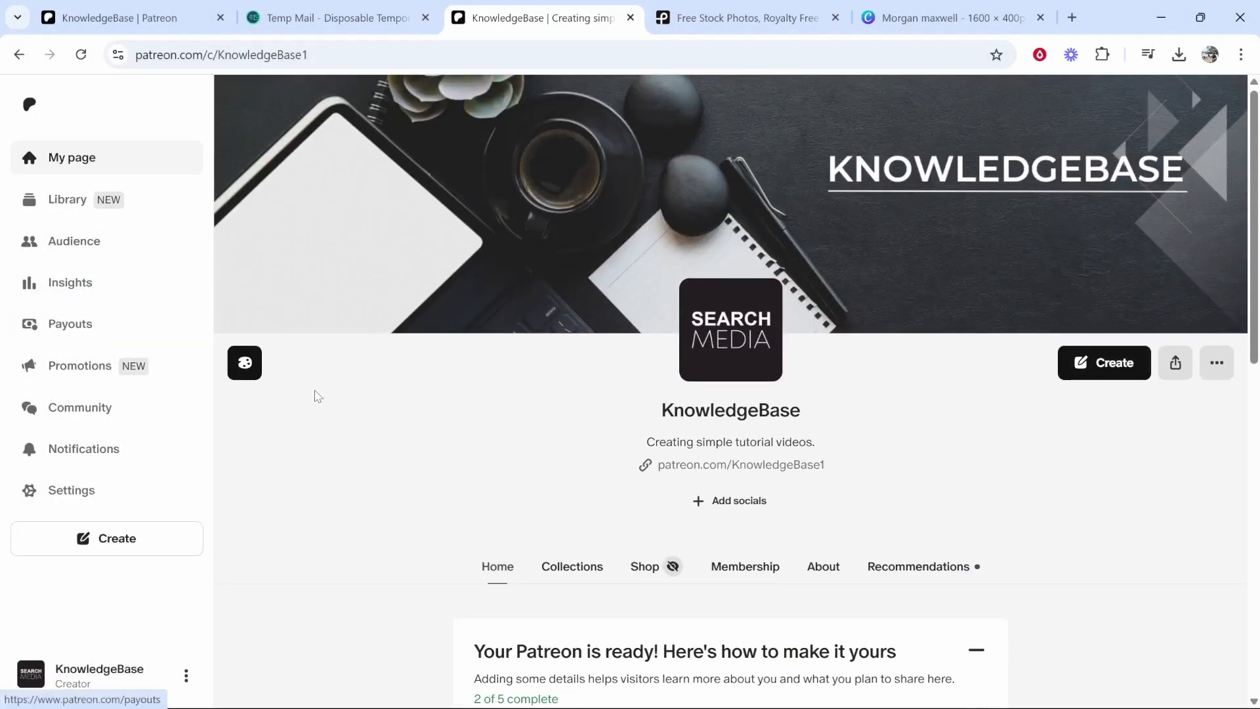
- Begin adding a payout method, declaring you are not a US citizen or resident
left_click(80, 323)
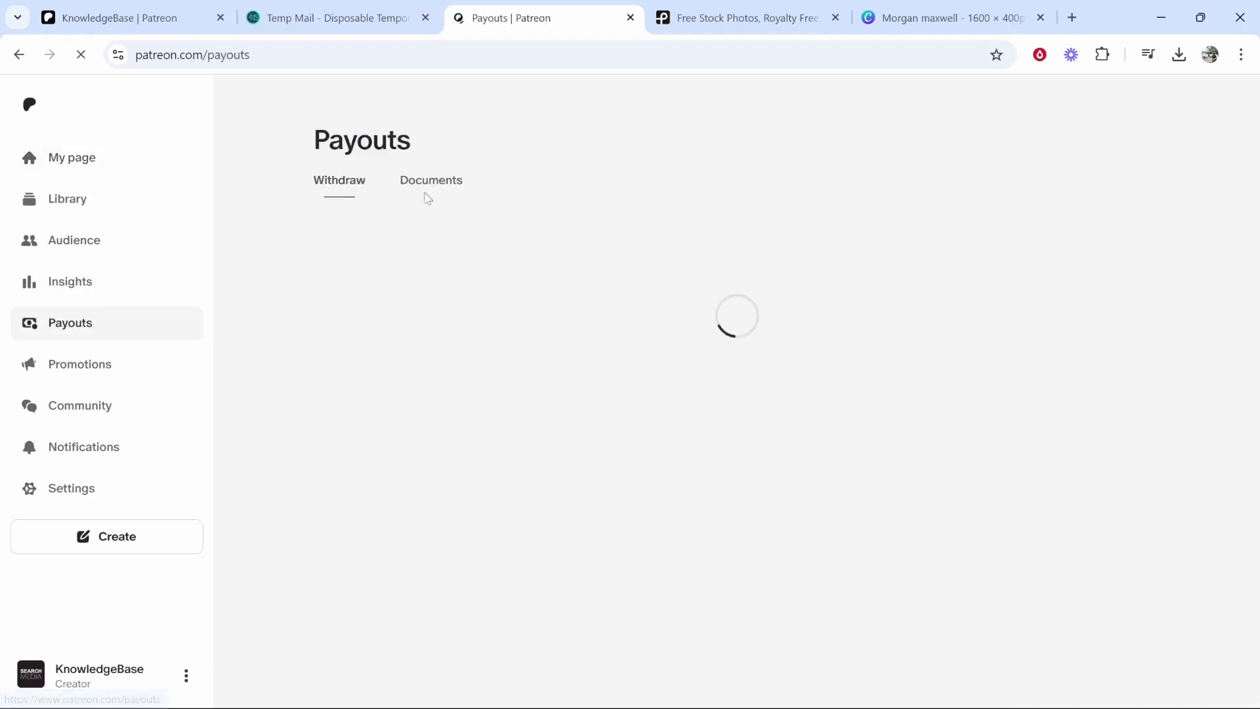
left_click(1080, 393)
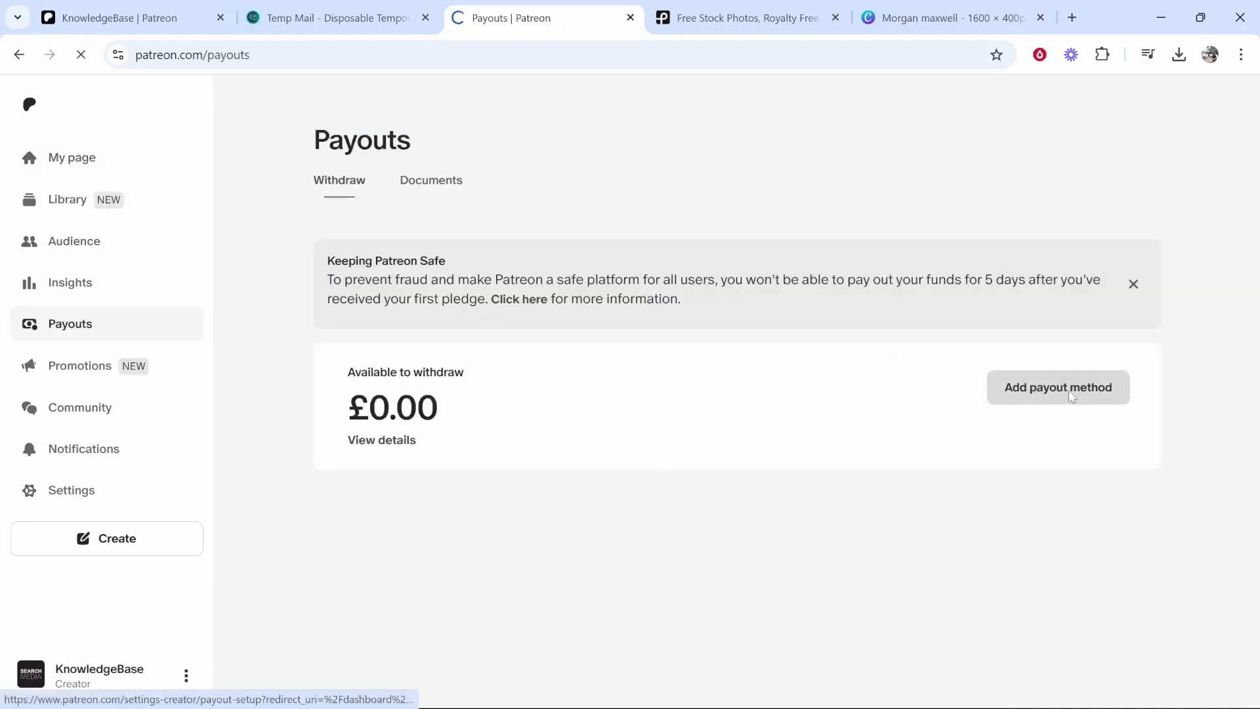
left_click_drag(329, 323, 525, 327)
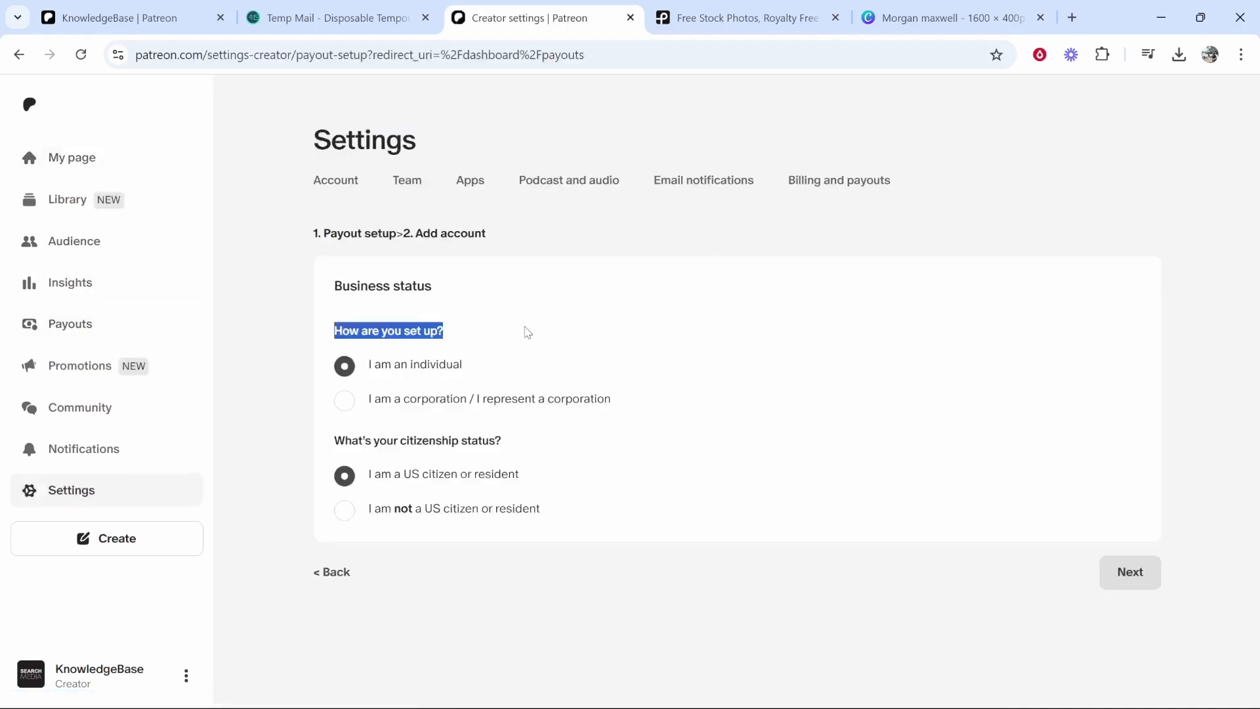
left_click(485, 334)
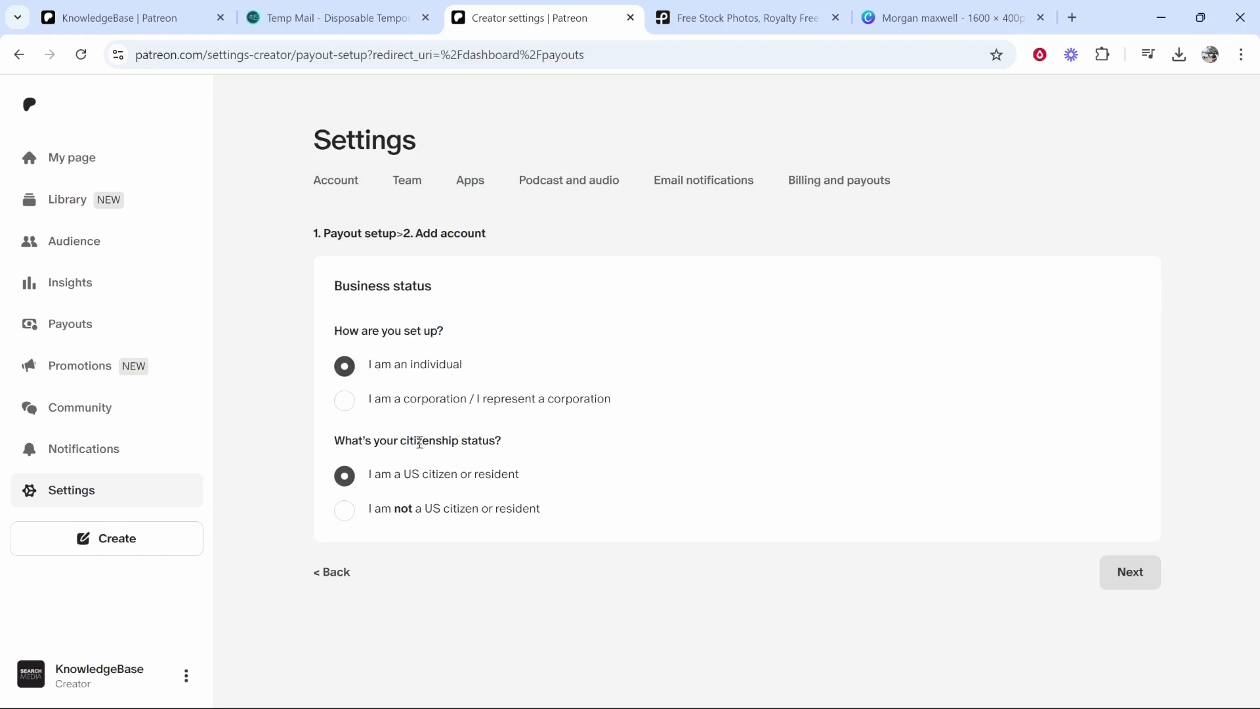
left_click(346, 512)
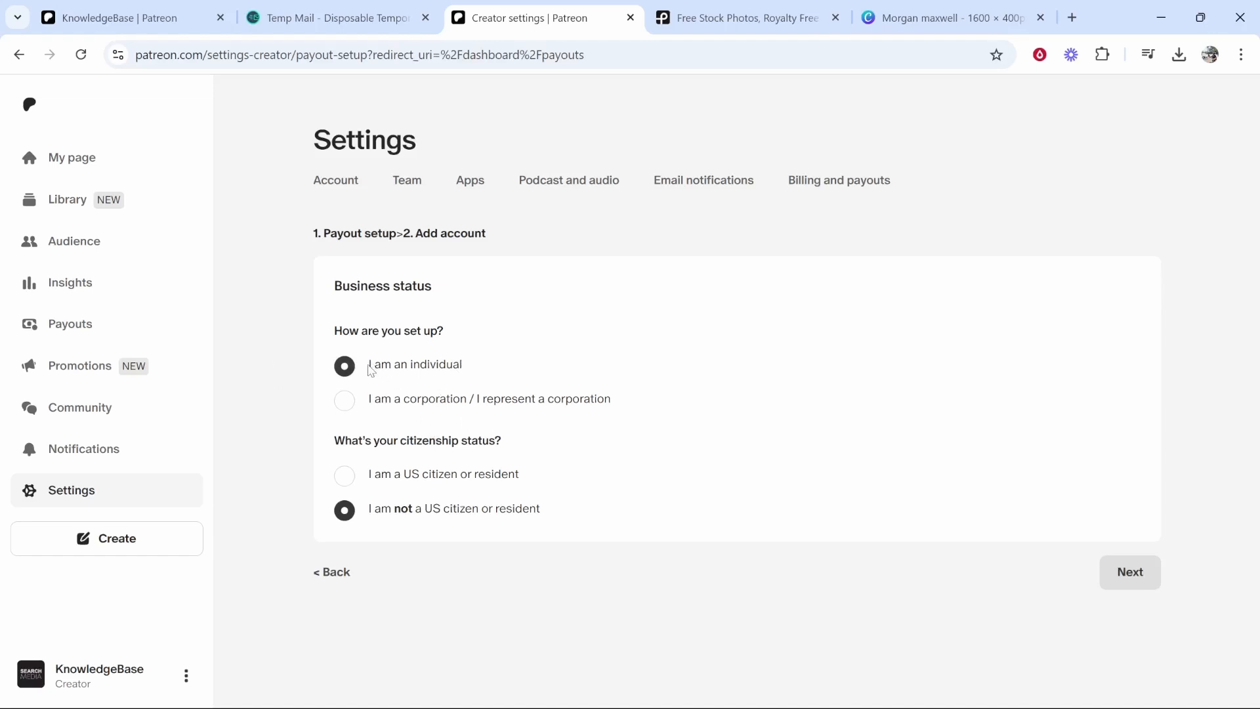
left_click(1130, 573)
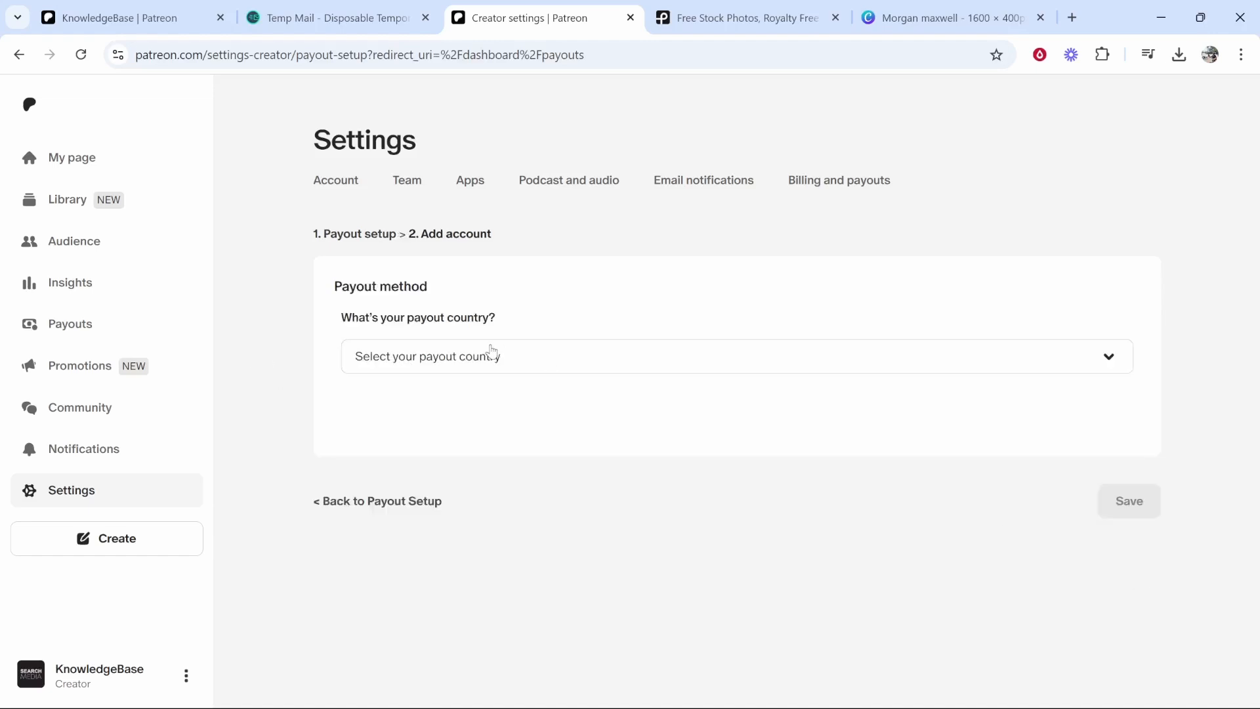
- Choose United Kingdom as the payout country
left_click(492, 355)
type("united")
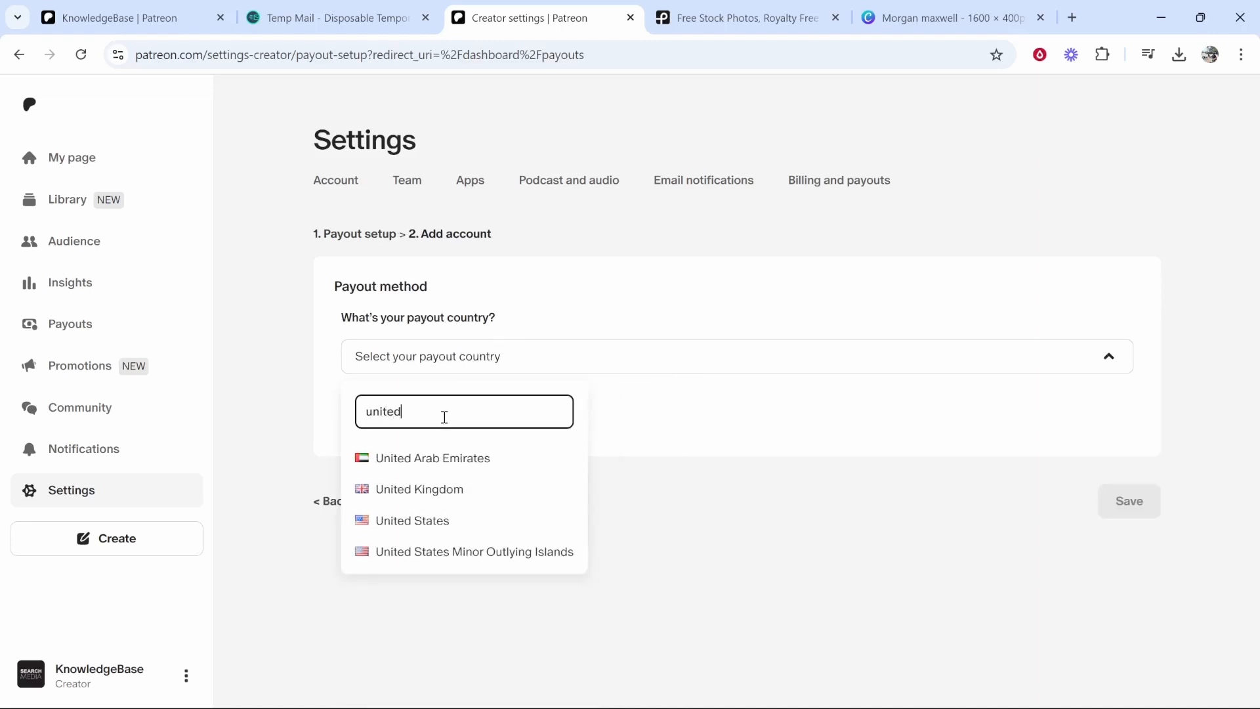
left_click(441, 490)
left_click_drag(319, 317, 511, 332)
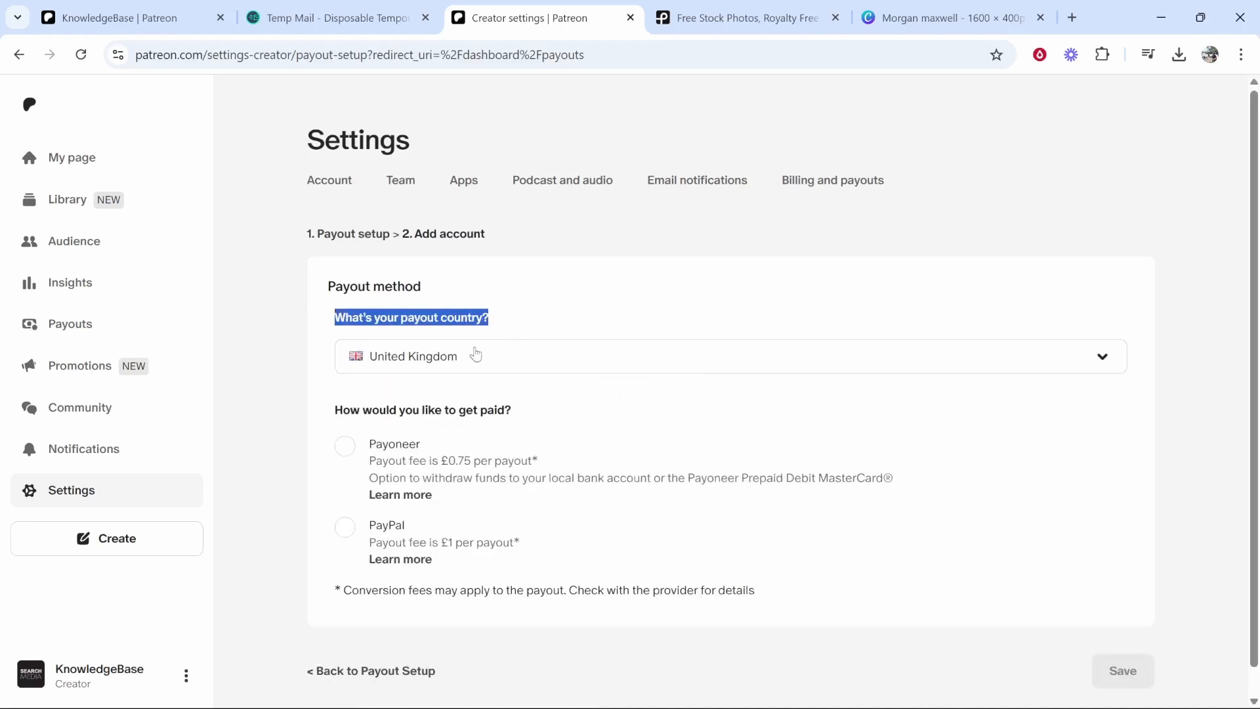
left_click(518, 279)
- Select PayPal as the payout method and return to the KnowledgeBase creator page
scroll(446, 312, "down", 1)
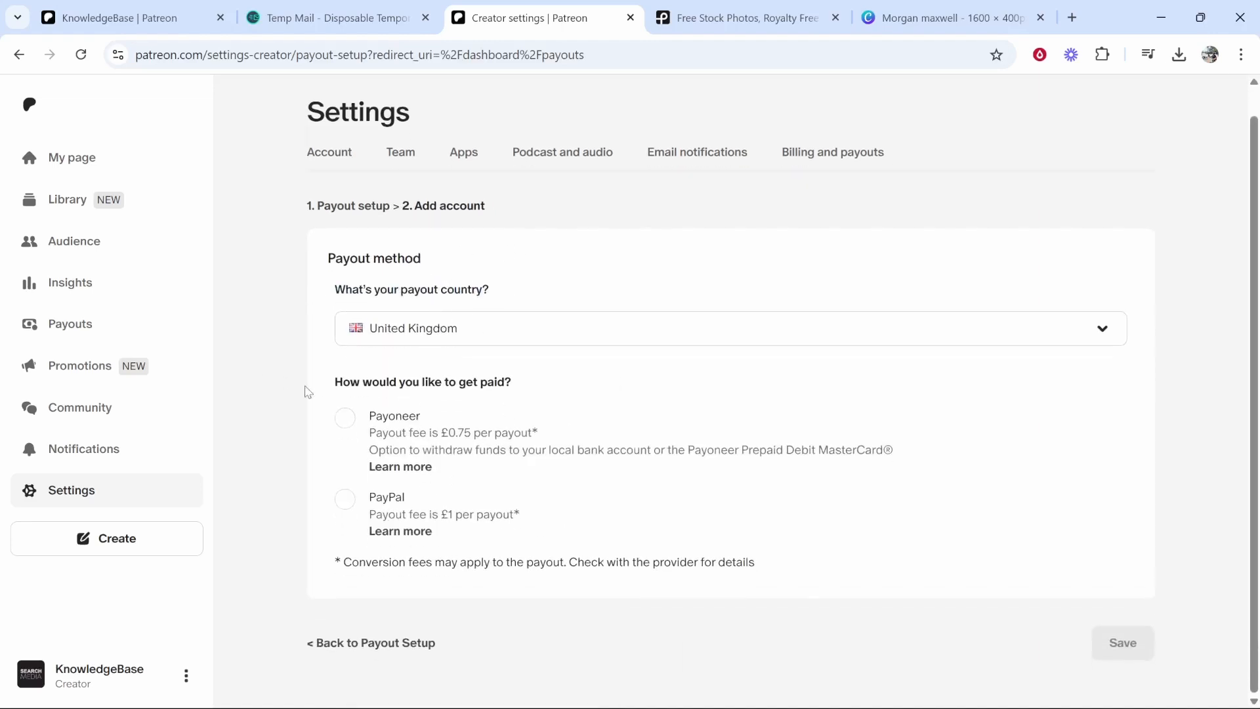
left_click_drag(331, 390, 515, 381)
left_click(509, 378)
left_click(346, 499)
scroll(459, 459, "down", 2)
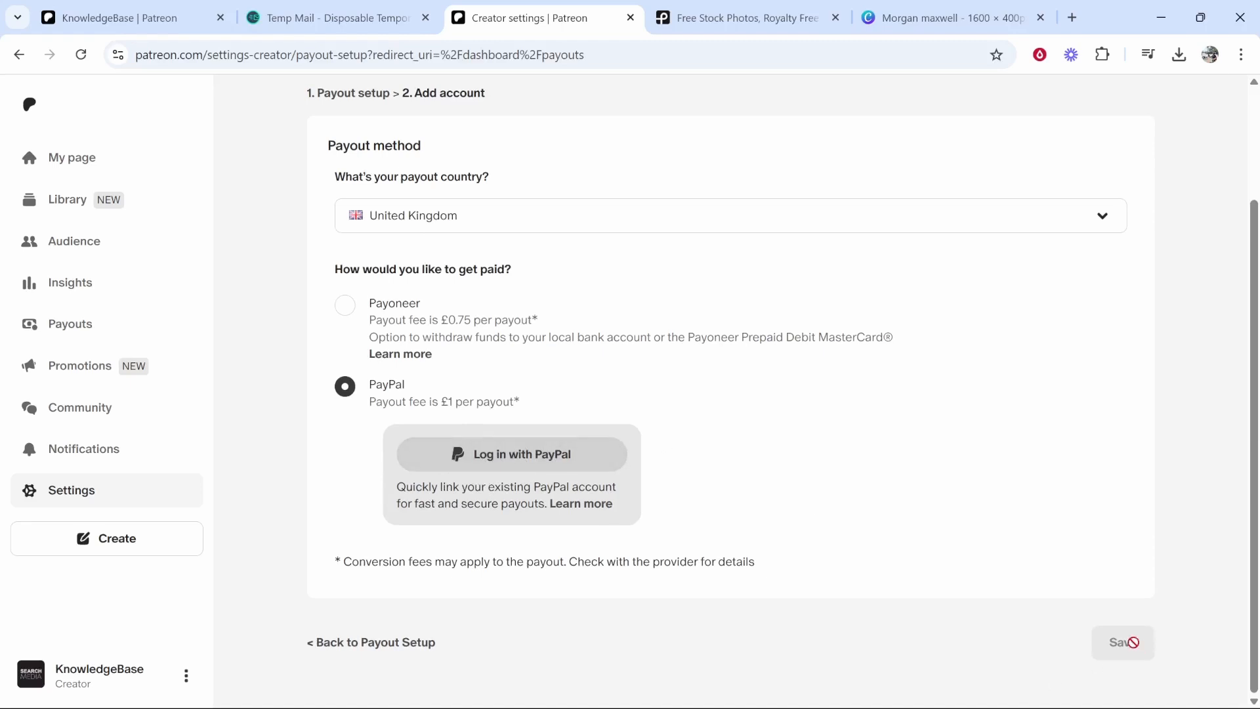
scroll(292, 578, "up", 3)
left_click(82, 158)
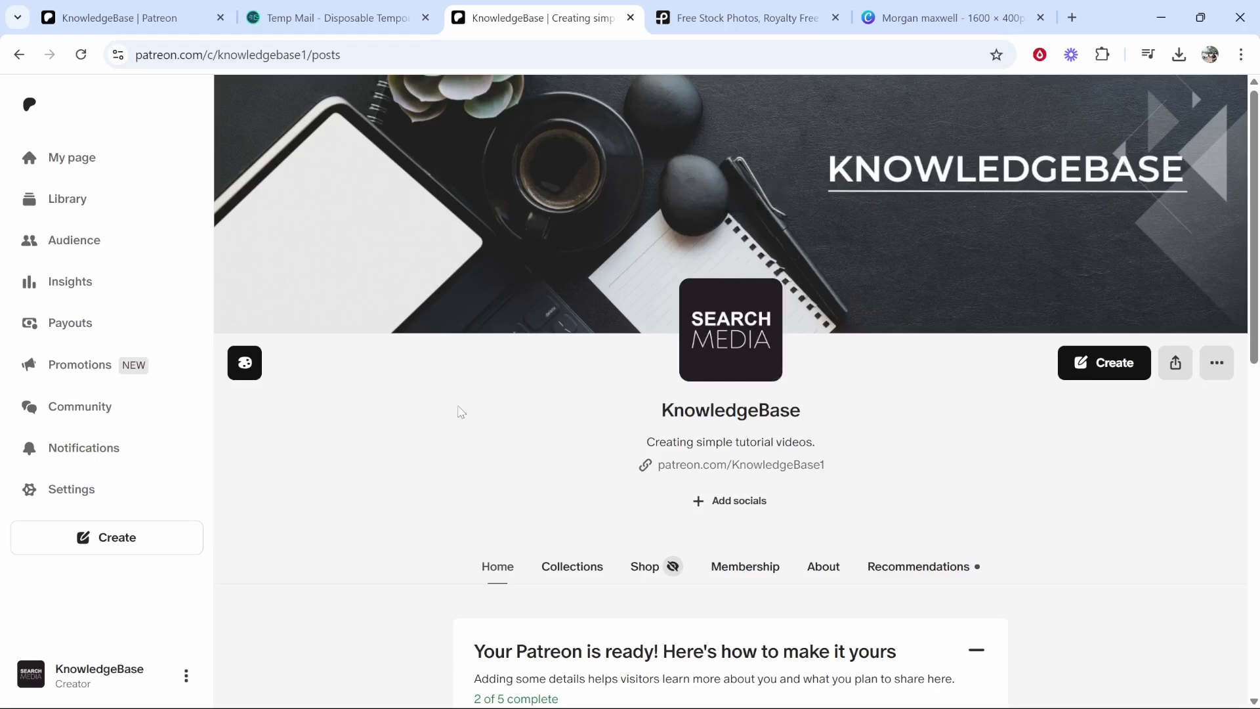
- View the KnowledgeBase page as a paid member, briefly checking the new post option
left_click(1221, 366)
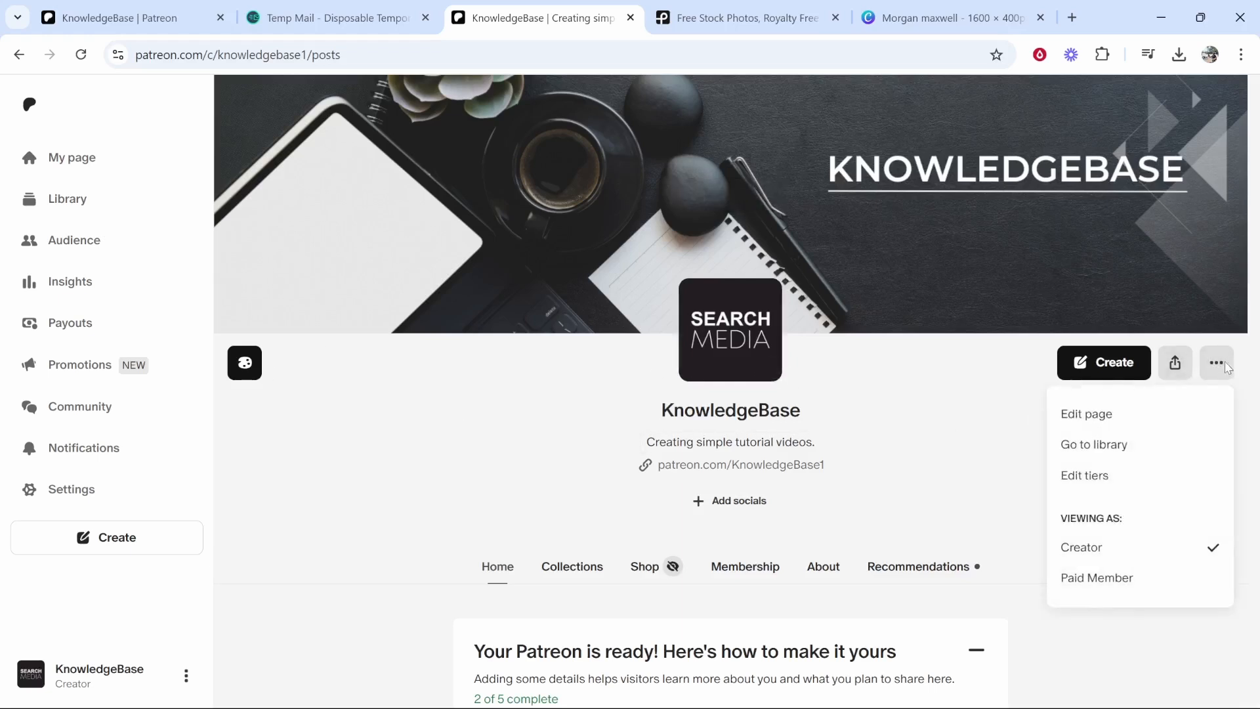
left_click(1082, 579)
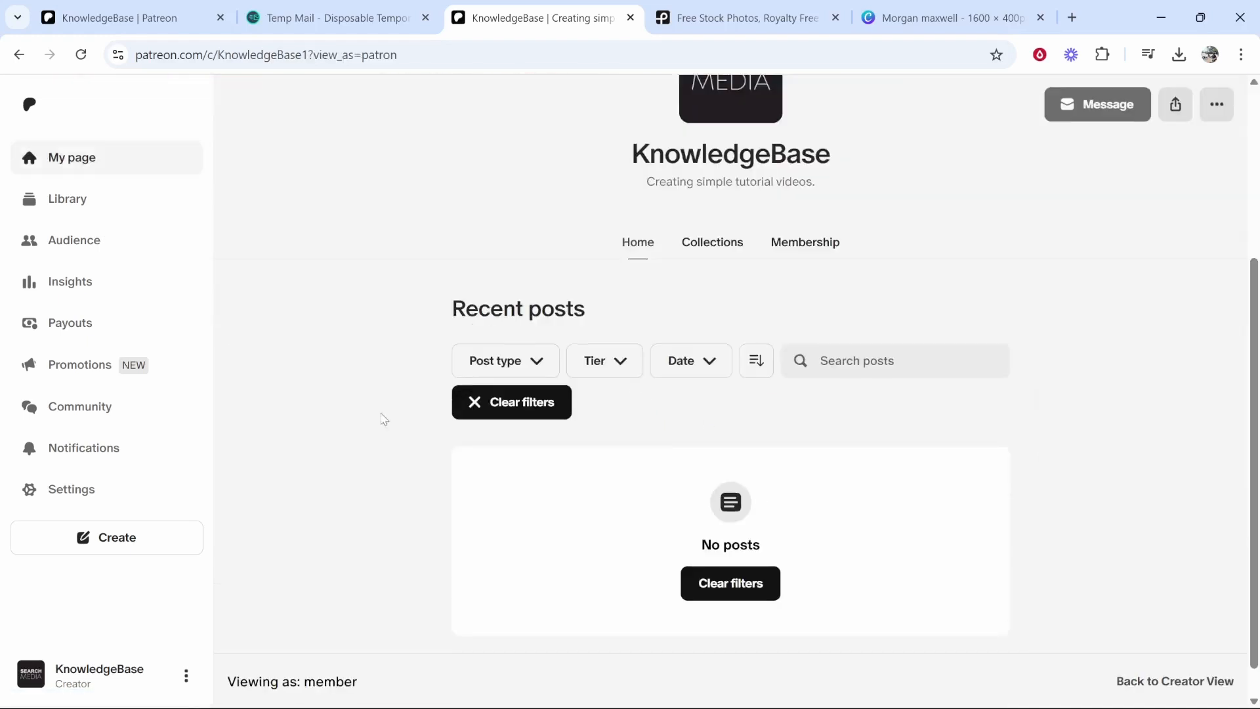
left_click_drag(455, 309, 599, 313)
left_click(602, 314)
left_click(99, 538)
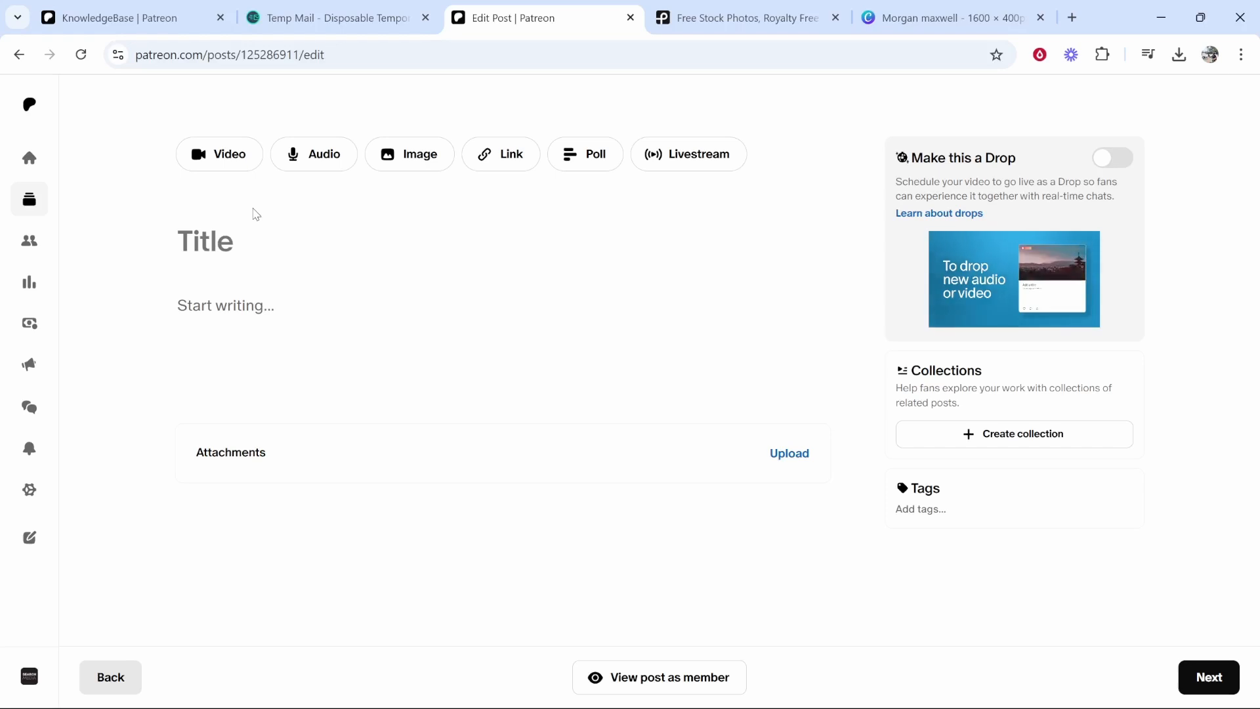
left_click(20, 54)
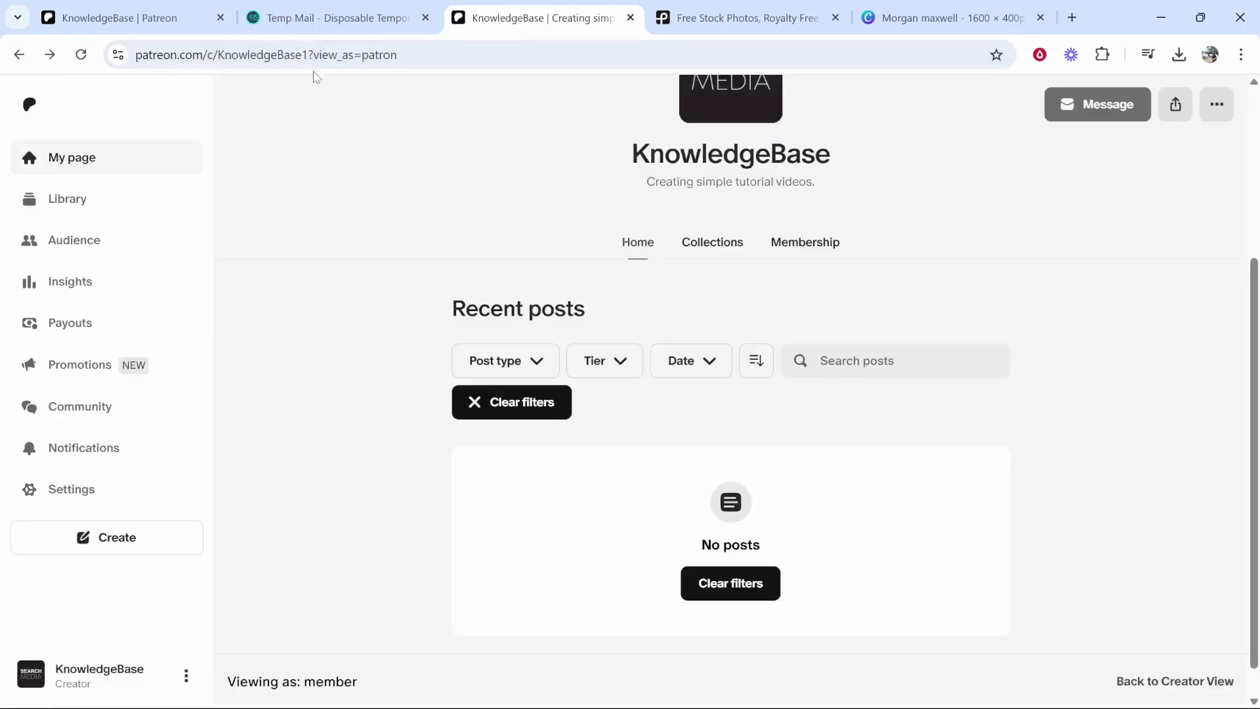
- Copy the page's public share link
scroll(718, 289, "up", 4)
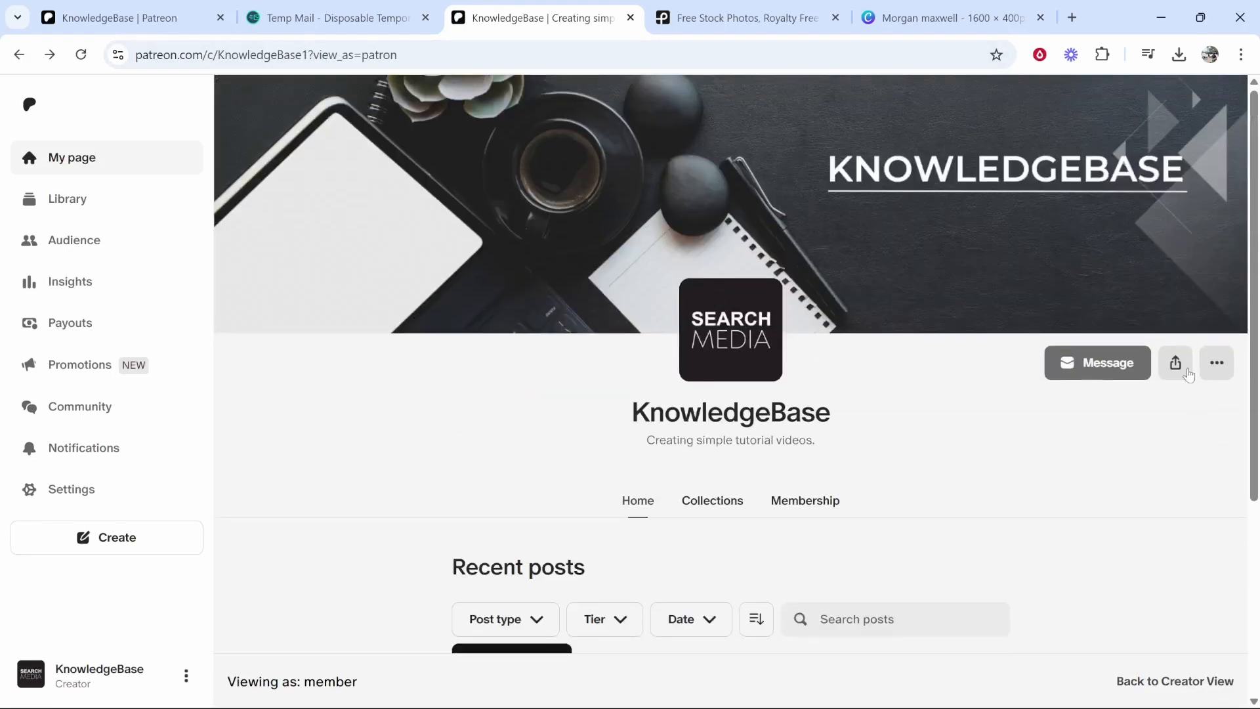
left_click(1175, 365)
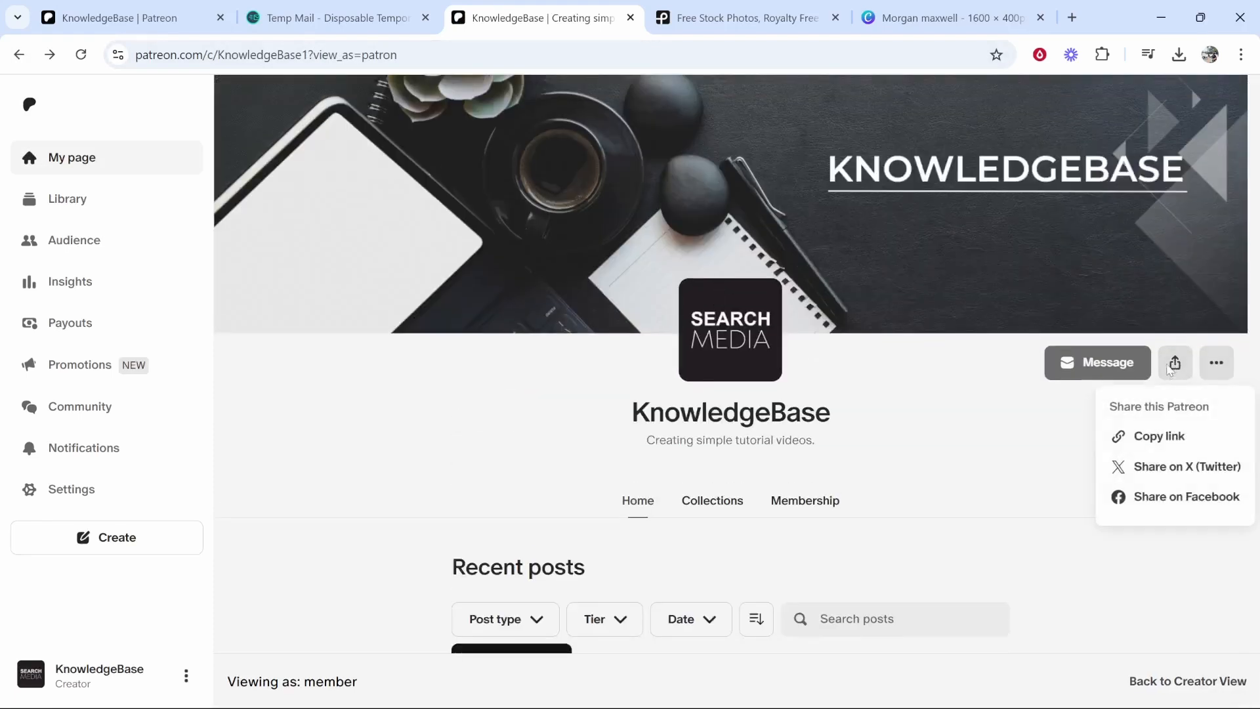
left_click(1142, 437)
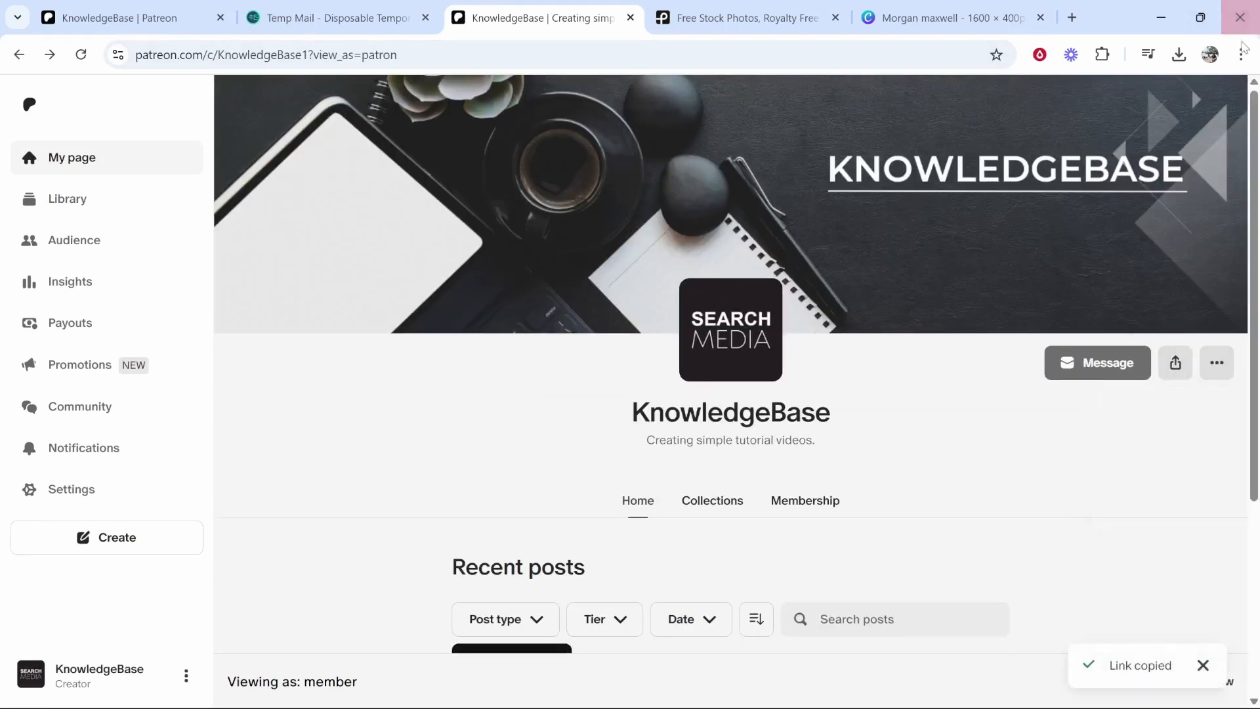
left_click(1241, 55)
- Load the copied page link without its tracking query in an Incognito window
left_click(1133, 178)
key("ctrl+v")
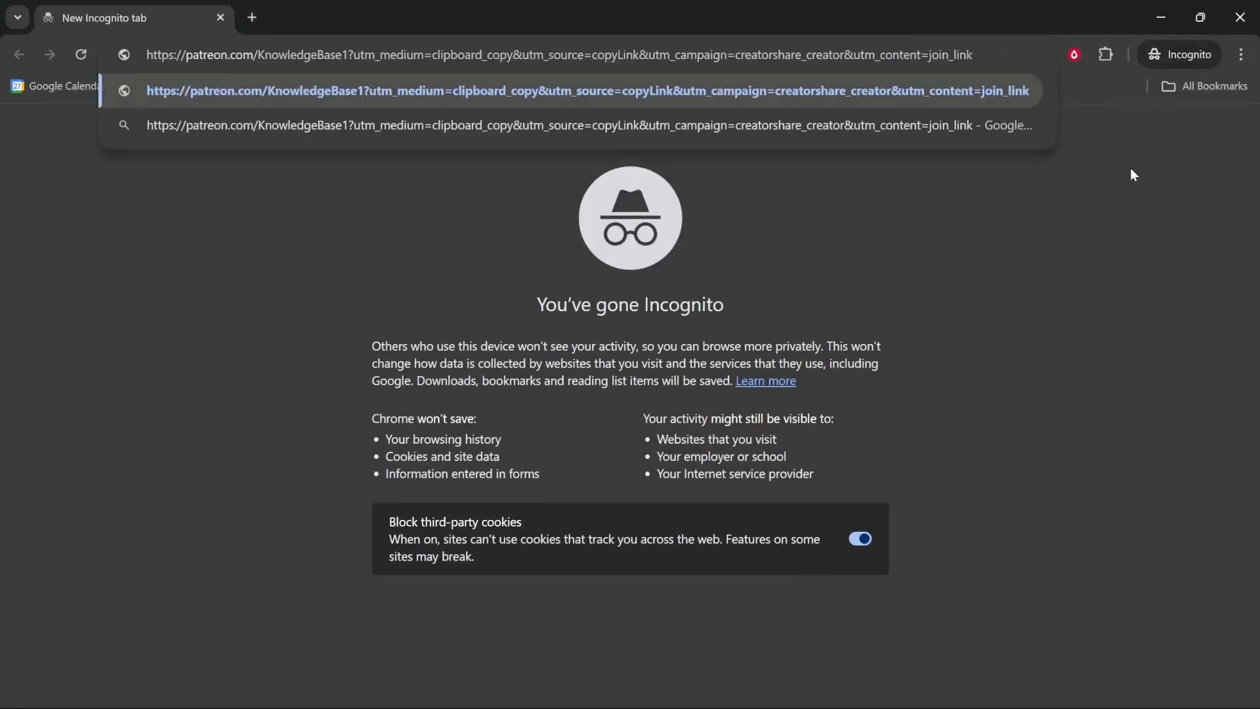
left_click_drag(350, 55, 1038, 69)
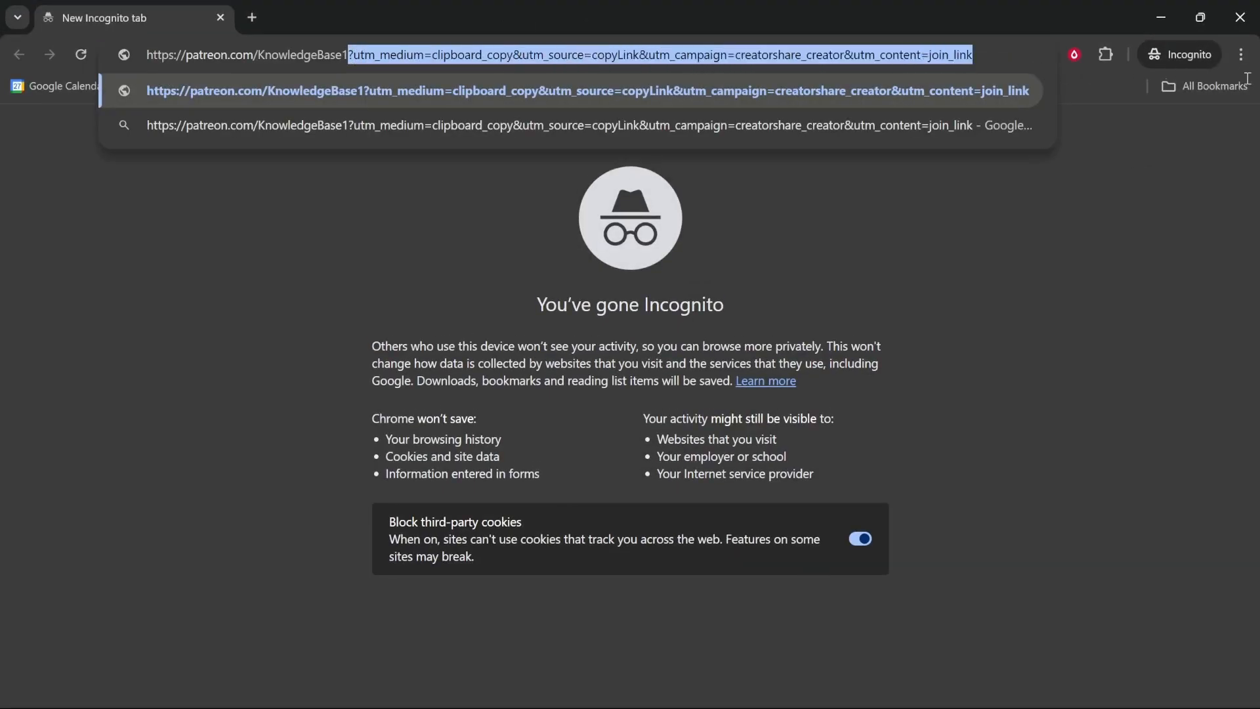
key("BackSpace")
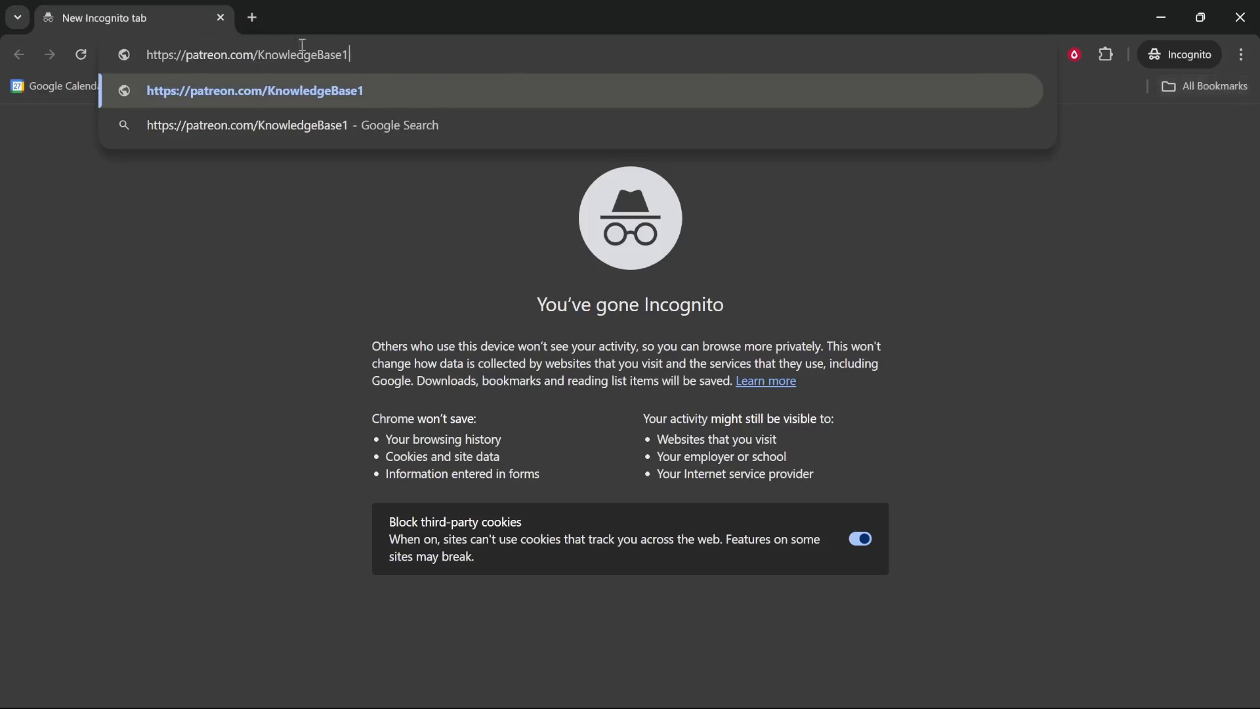
left_click(314, 99)
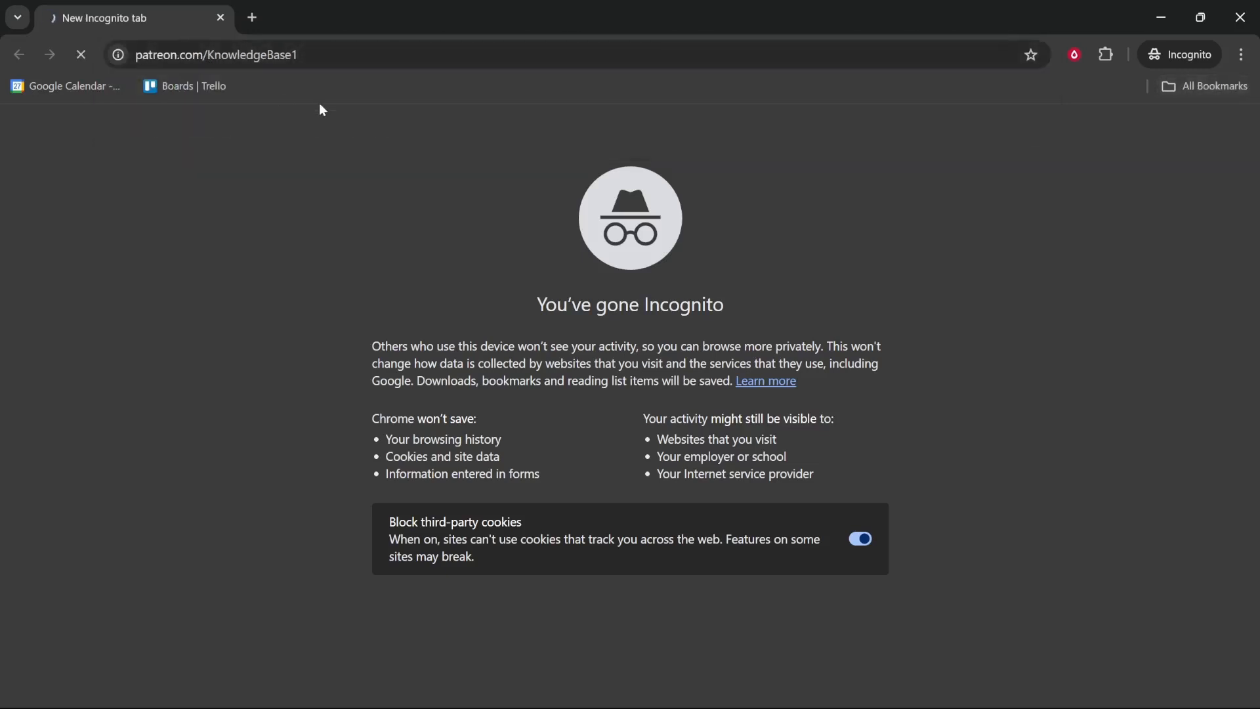
- Check the £10 and £50 membership options, then close the tiers overlay
scroll(727, 211, "down", 3)
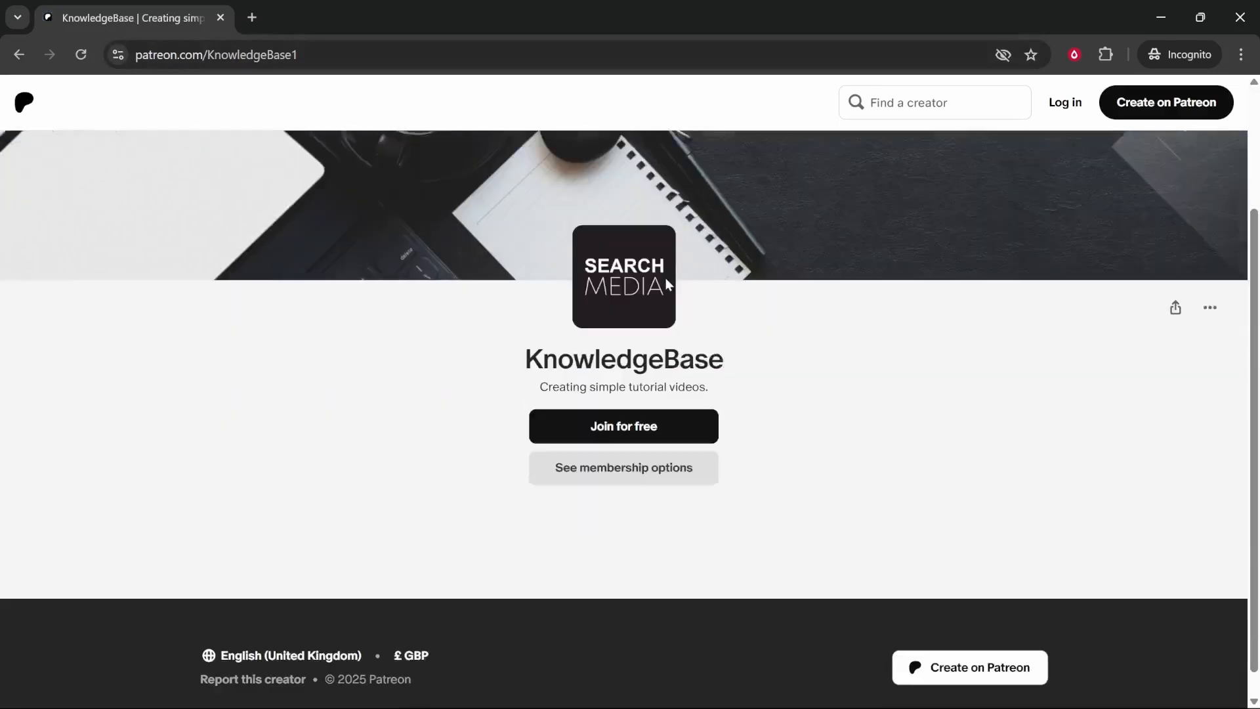
left_click(650, 453)
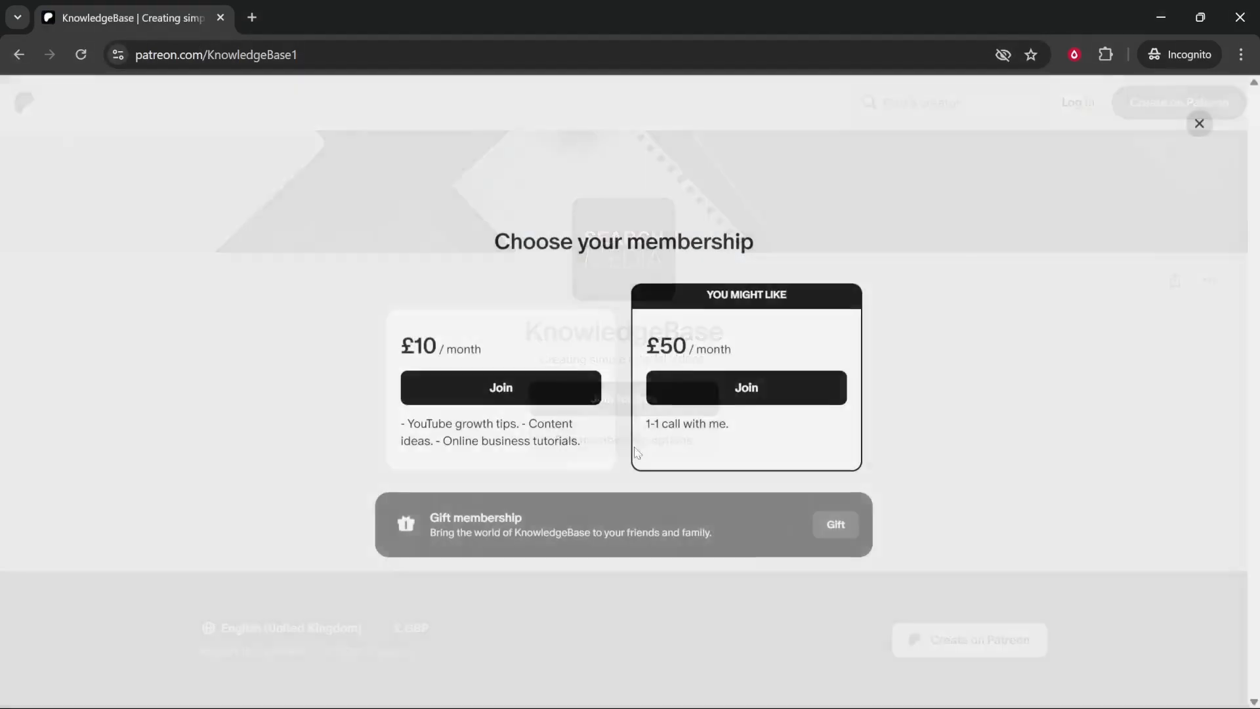
left_click_drag(491, 243, 748, 239)
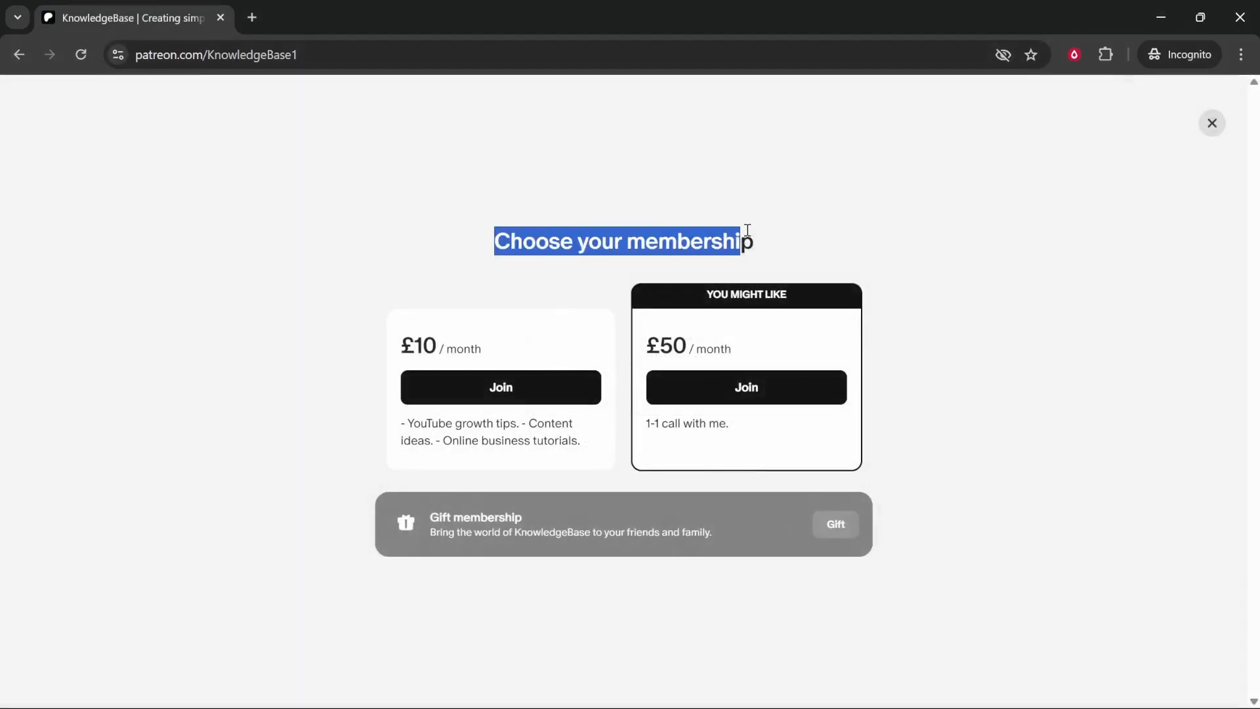
left_click(429, 346)
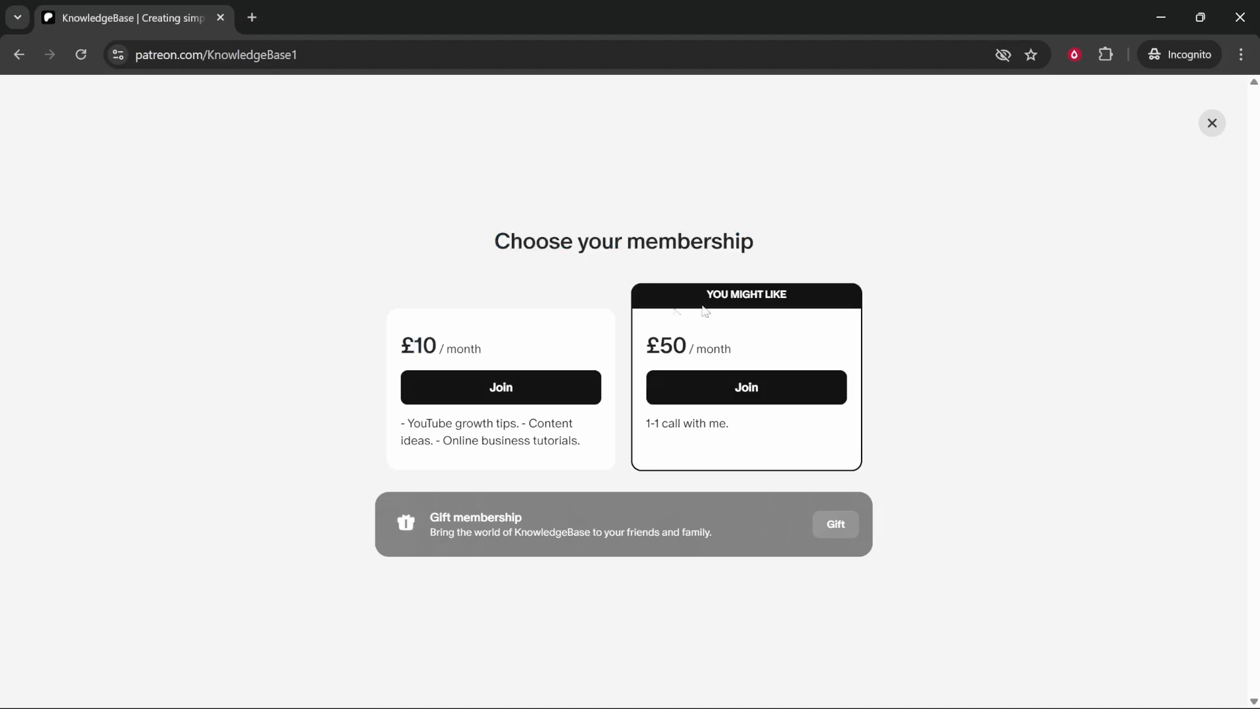
left_click(1212, 123)
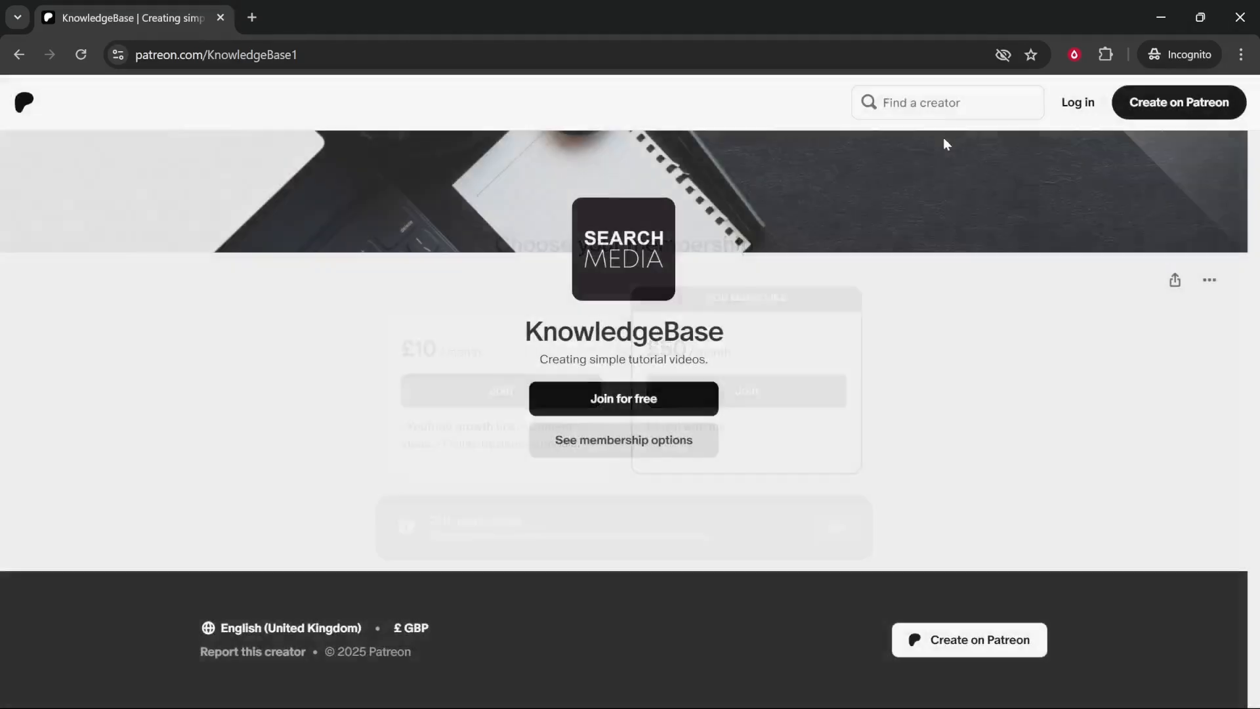